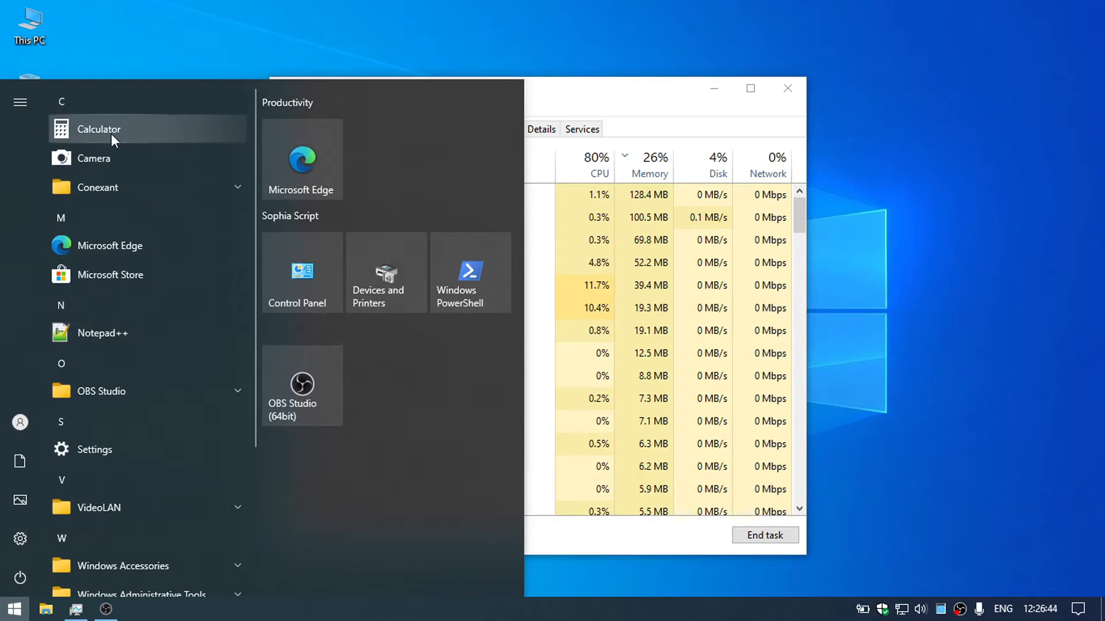
pyautogui.scroll(-4, 126, 407)
pyautogui.scroll(5, 153, 136)
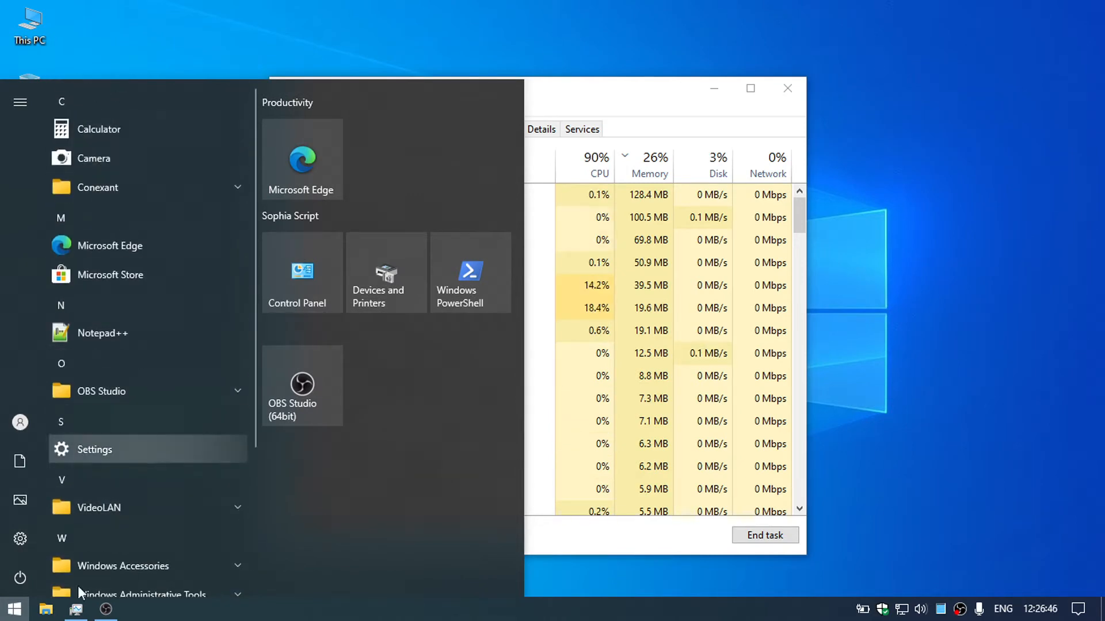
pyautogui.scroll(-3, 149, 416)
pyautogui.click(1067, 460)
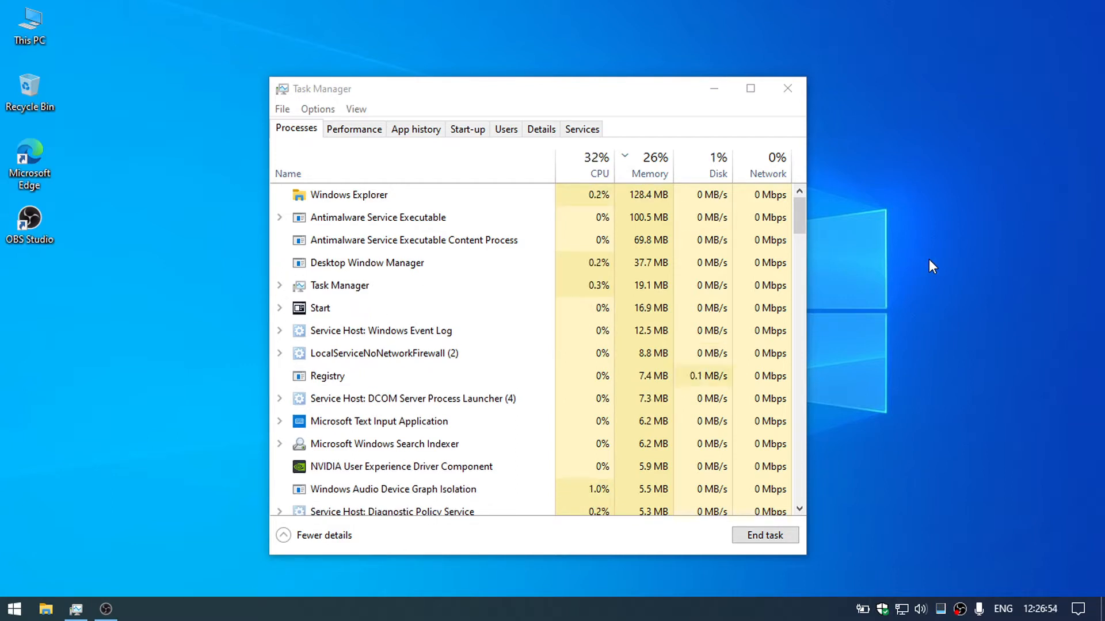
# - Open Task Scheduler from Windows Administrative Tools, getting Task Manager out of the way and maximizing the Task Scheduler window
pyautogui.click(15, 610)
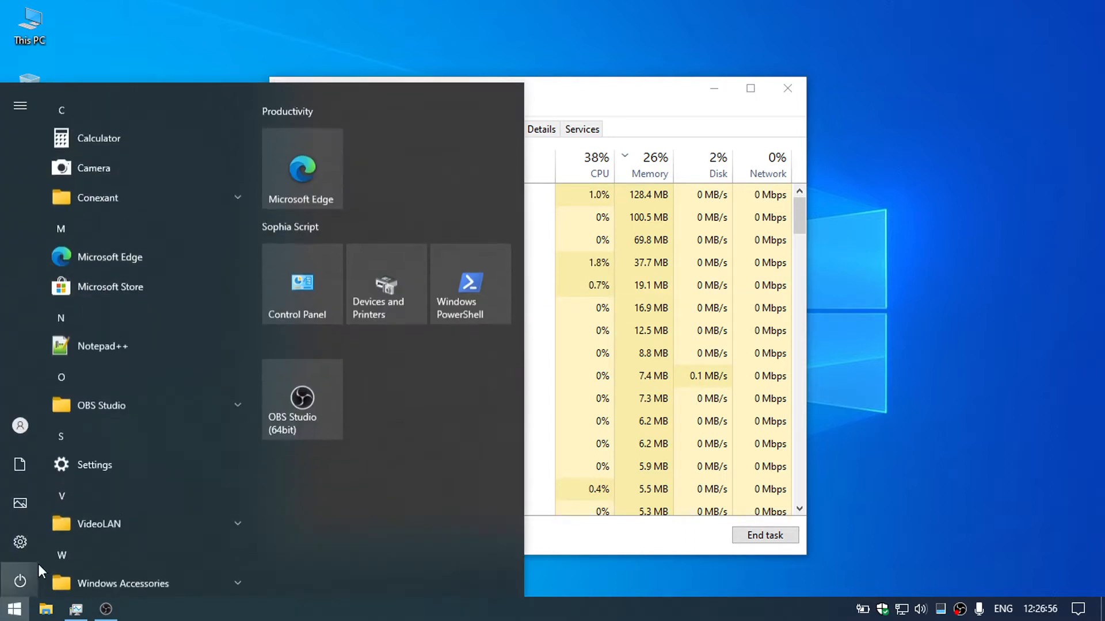
pyautogui.scroll(-5, 153, 425)
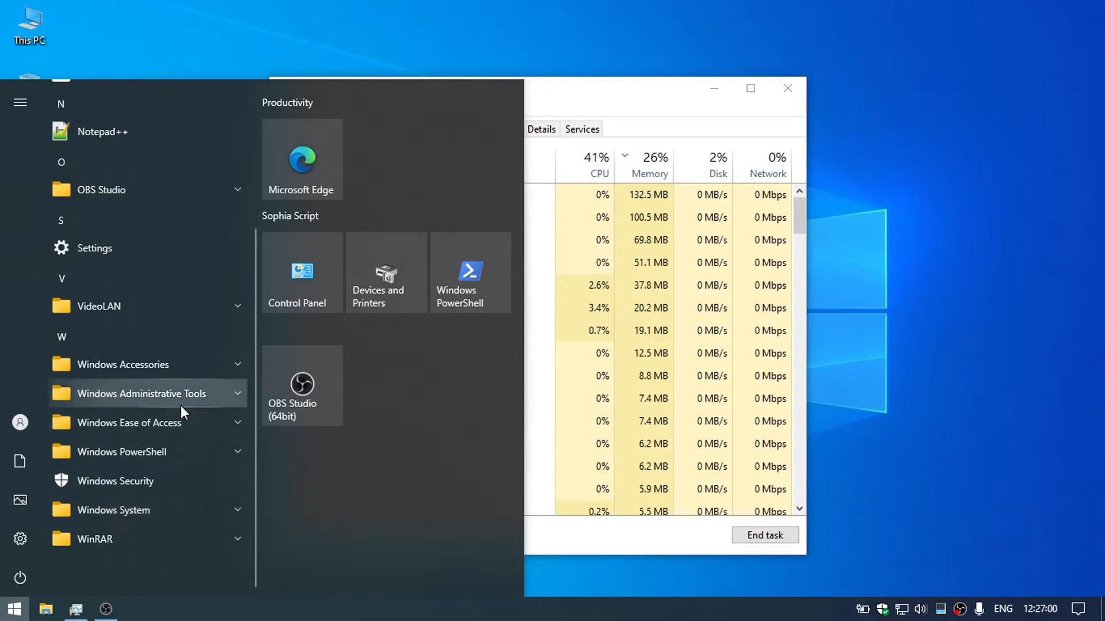
pyautogui.click(203, 399)
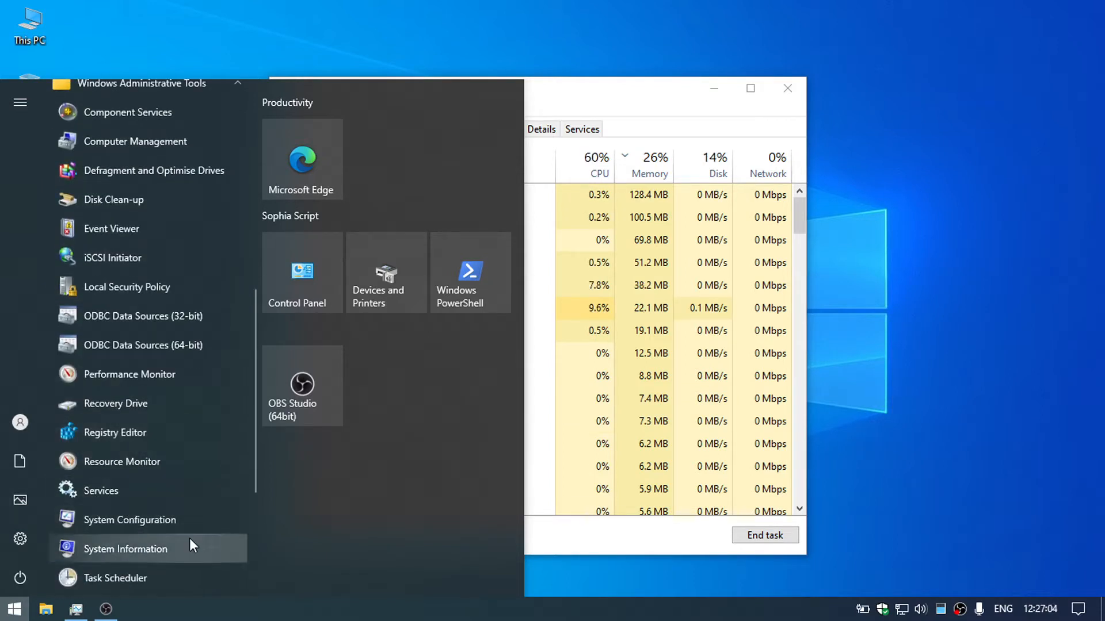
pyautogui.scroll(-3, 190, 545)
pyautogui.click(149, 422)
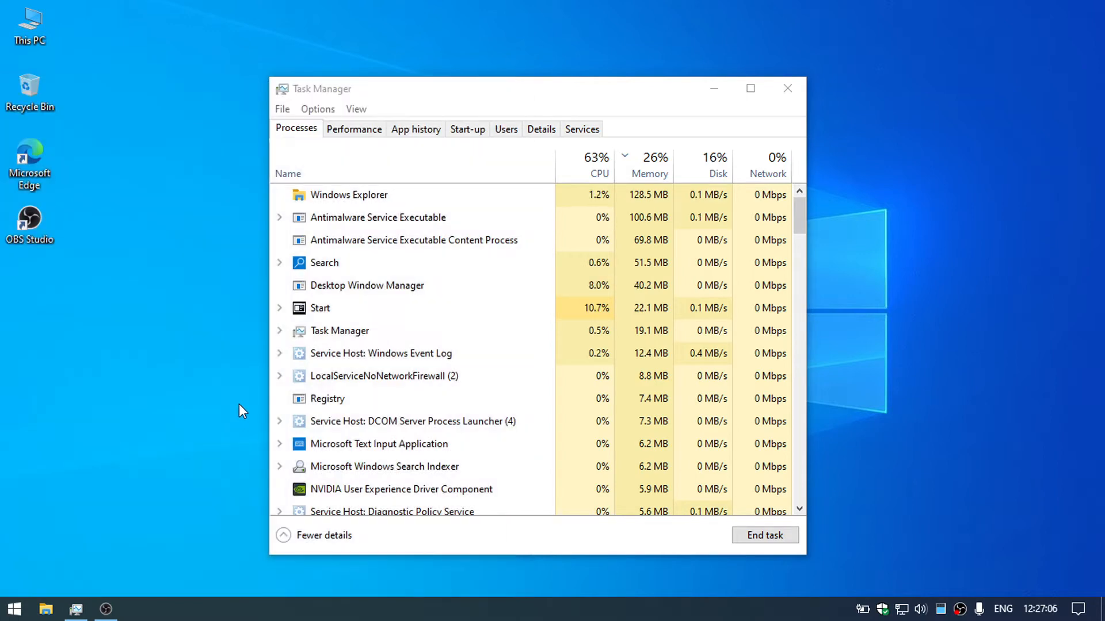
pyautogui.click(726, 87)
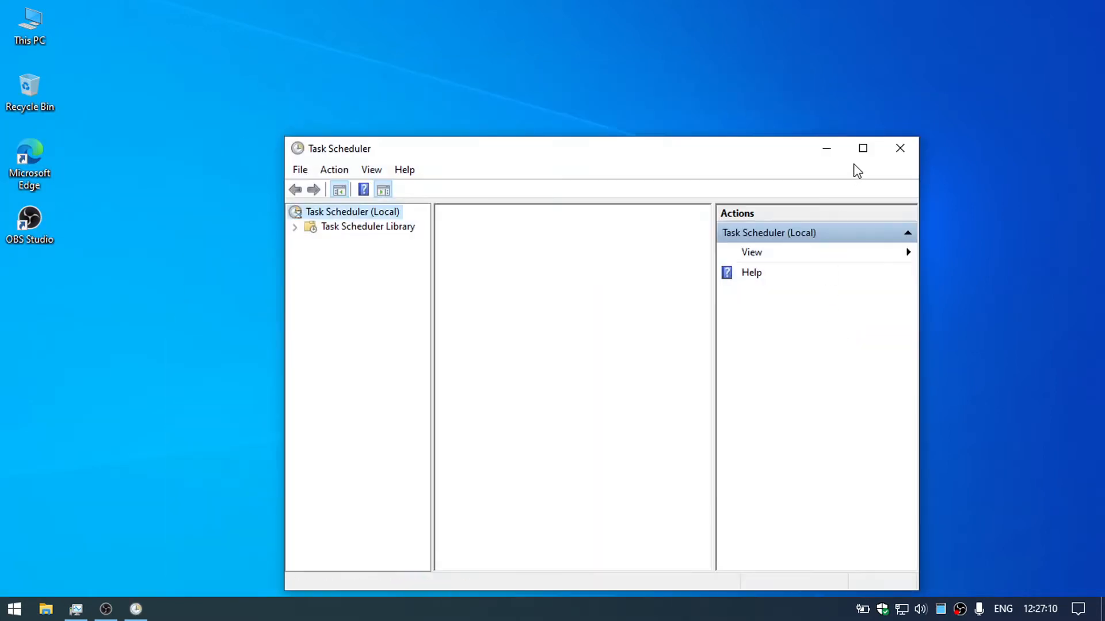
pyautogui.click(854, 157)
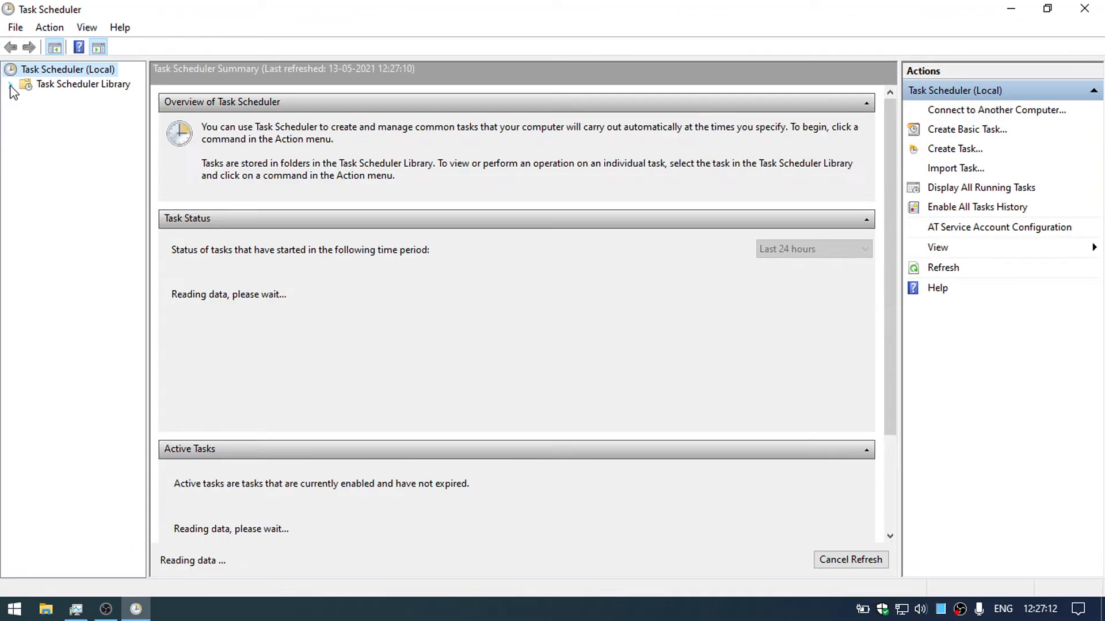
# - Disable the MicrosoftEdgeUpdateTaskMachineCore and MicrosoftEdgeUpdateTaskMachineUA tasks in the Task Scheduler Library
pyautogui.click(11, 85)
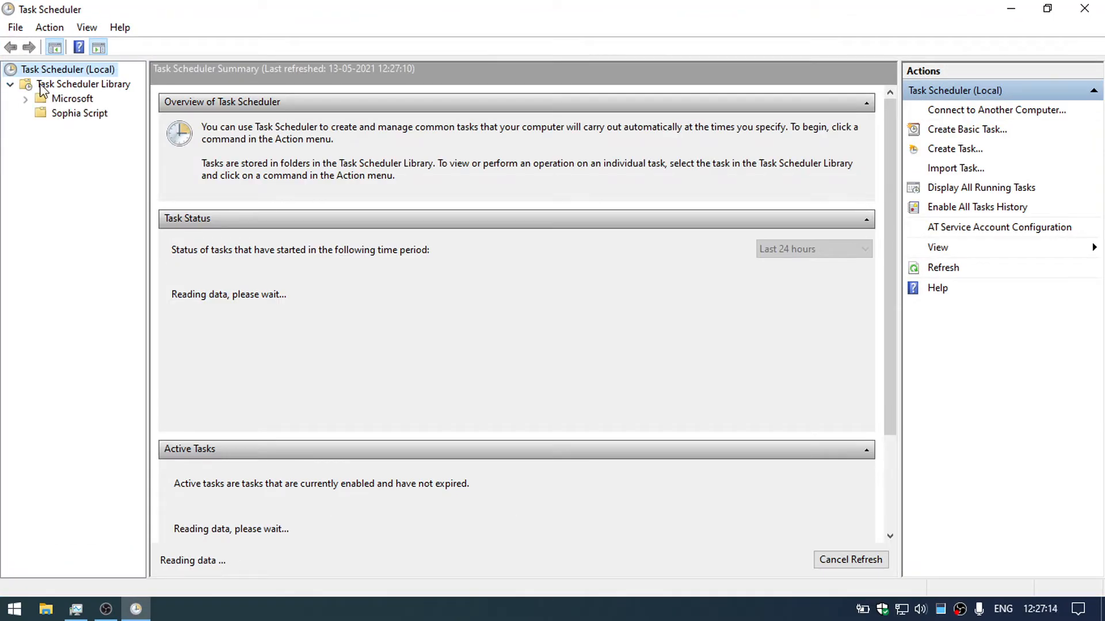
pyautogui.click(94, 86)
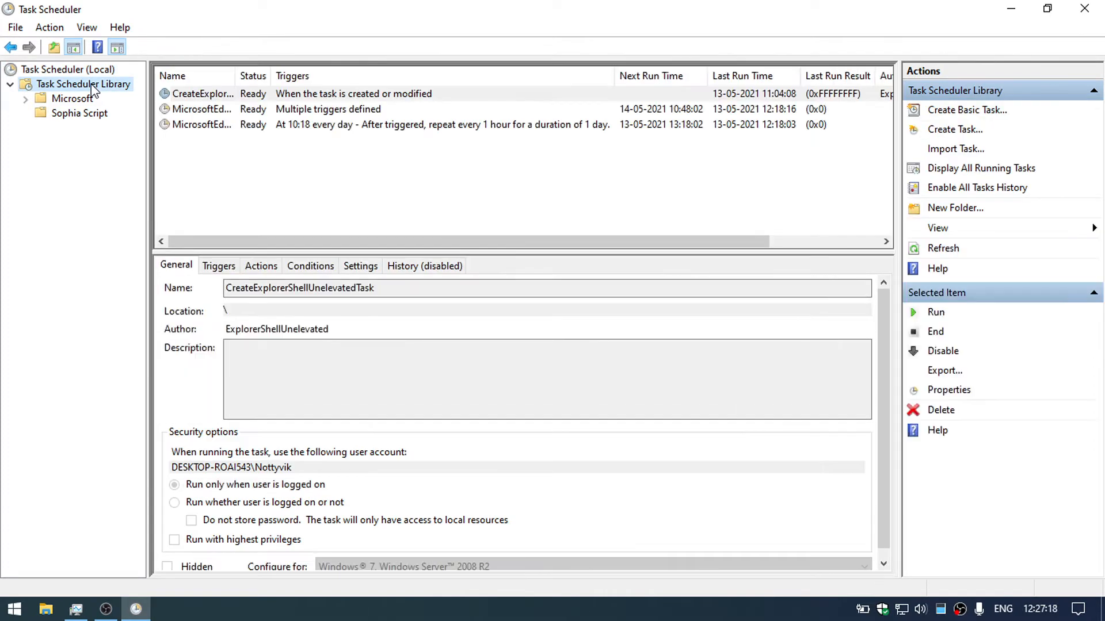
pyautogui.moveTo(234, 76); pyautogui.dragTo(397, 75)
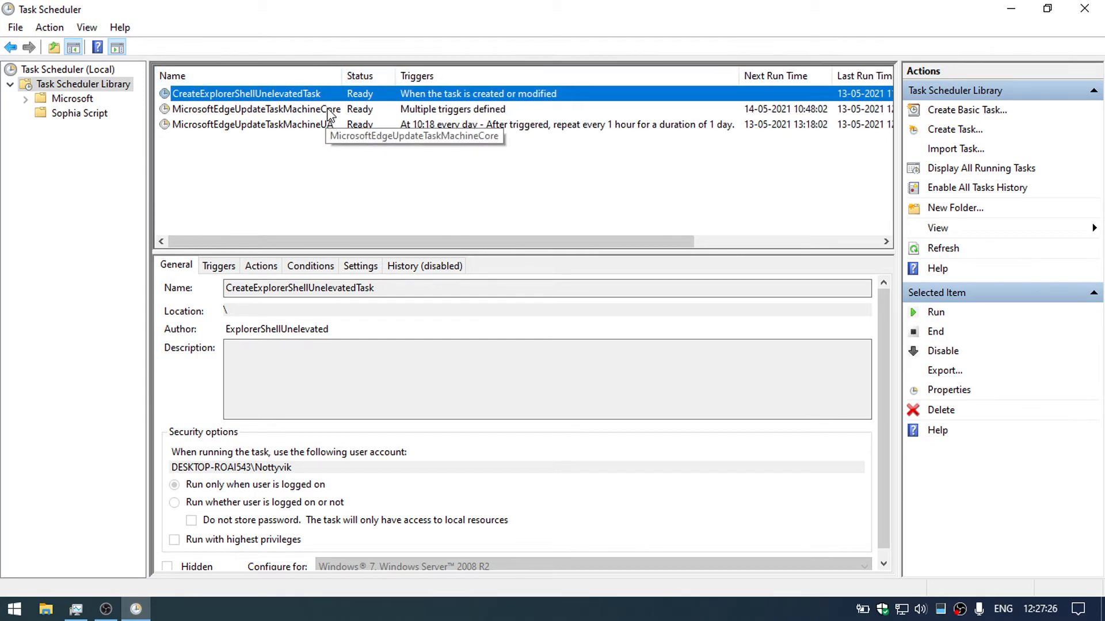
pyautogui.rightClick(298, 111)
pyautogui.click(329, 156)
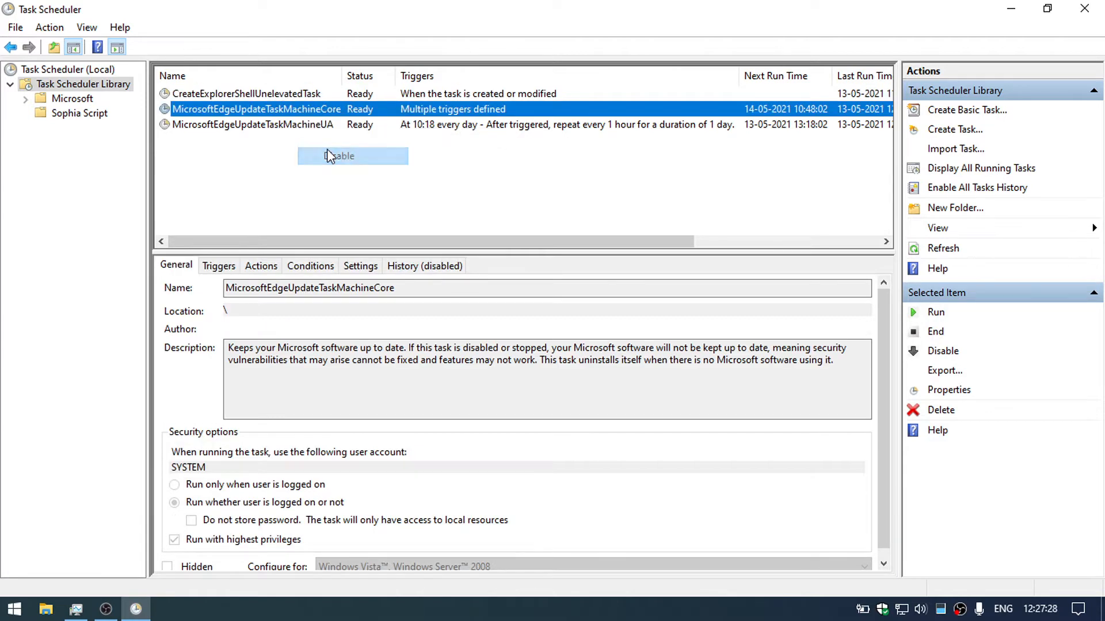
pyautogui.rightClick(303, 125)
pyautogui.click(336, 171)
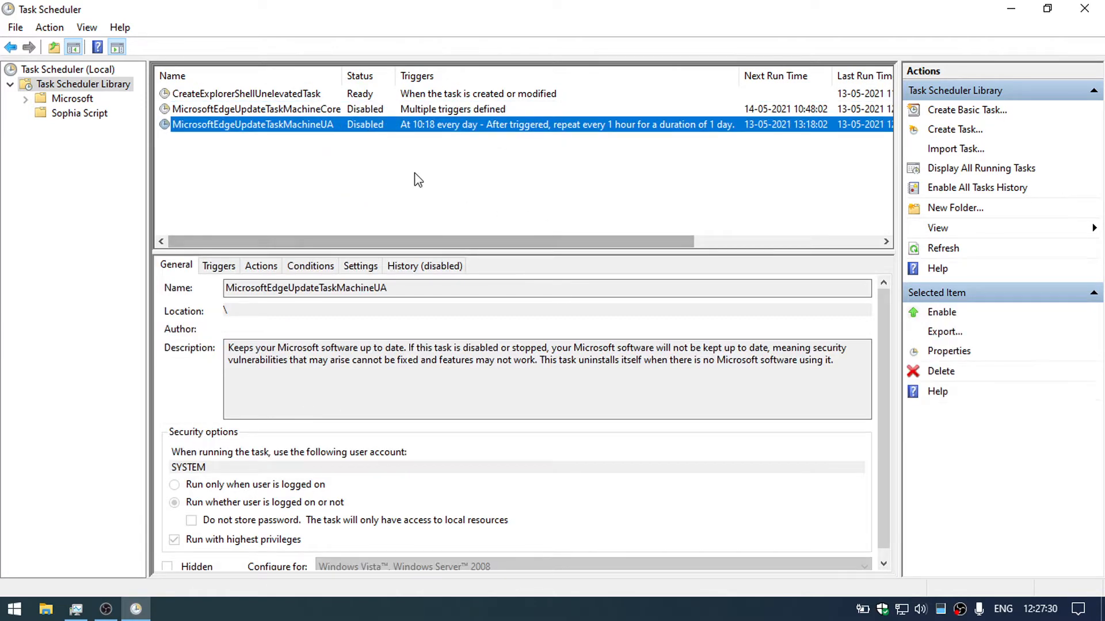
# - Run the Windows Cleanup Notification task from the Sophia Script folder and start the cleanup from its notification
pyautogui.click(64, 116)
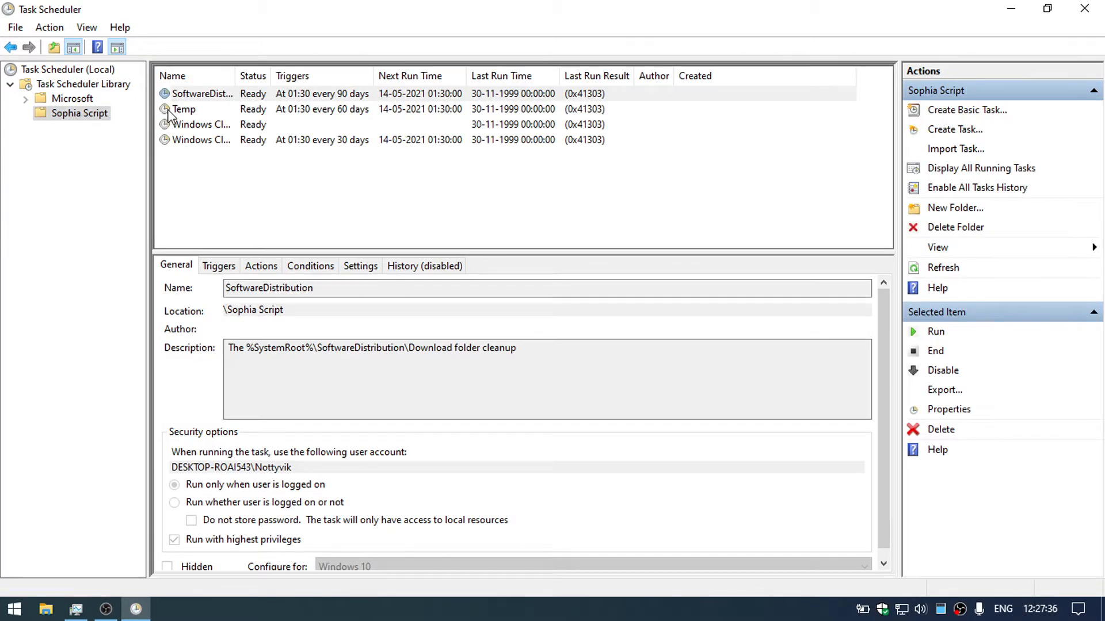
pyautogui.moveTo(234, 79); pyautogui.dragTo(316, 77)
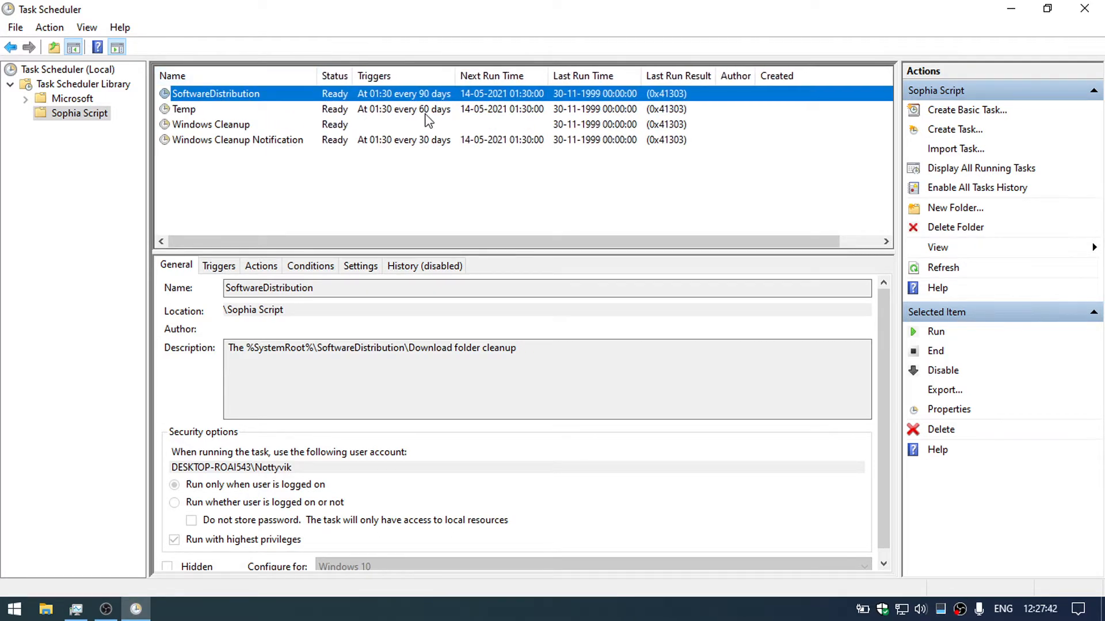
pyautogui.rightClick(257, 144)
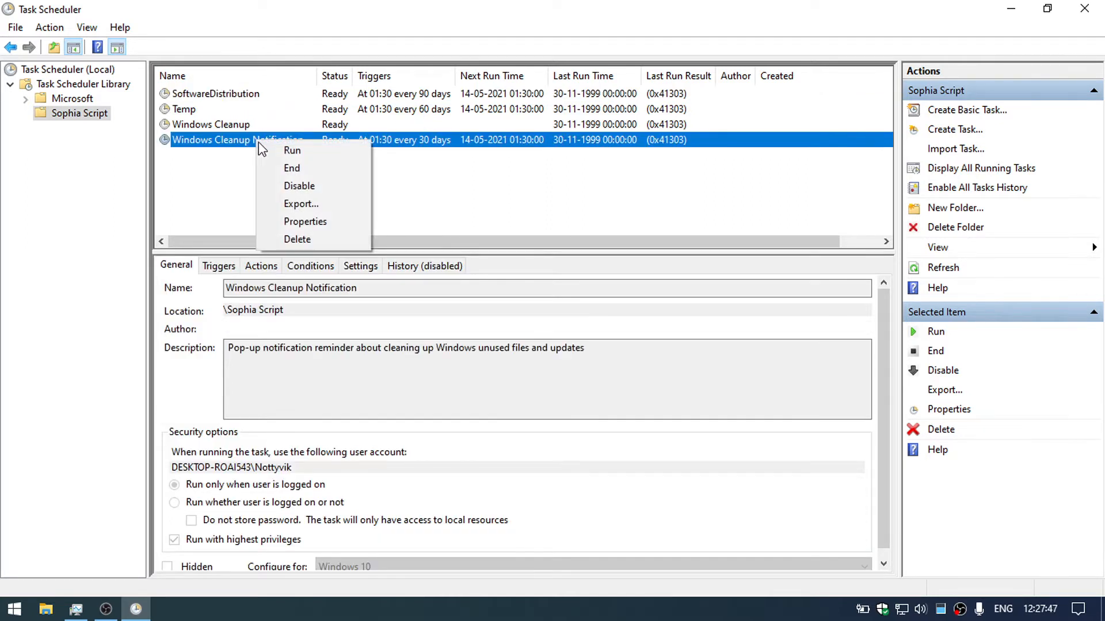
pyautogui.click(328, 154)
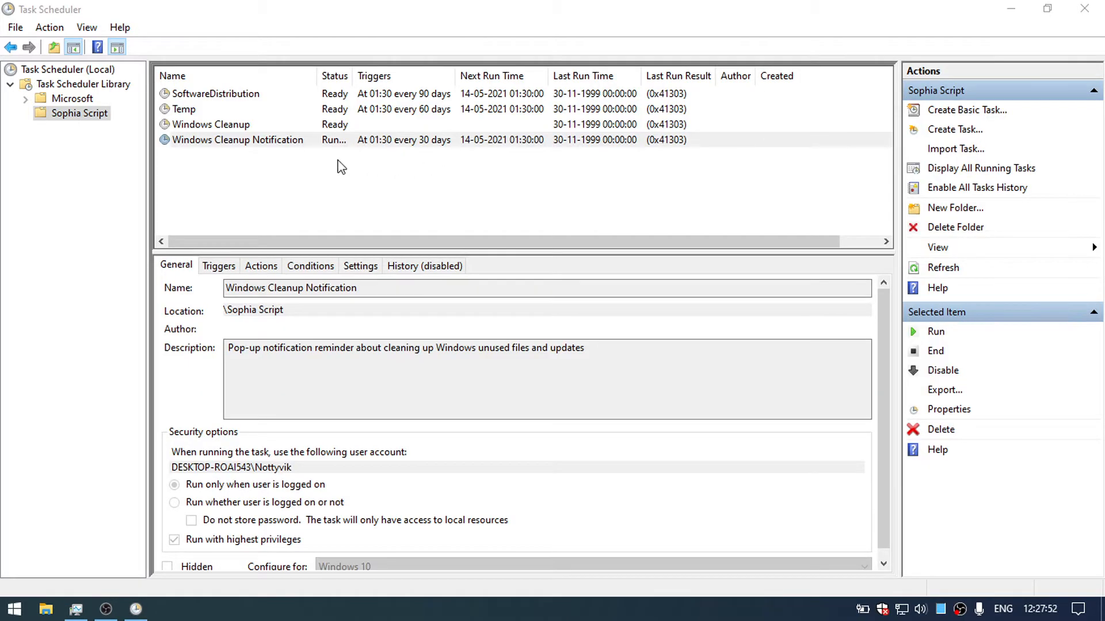
pyautogui.click(327, 144)
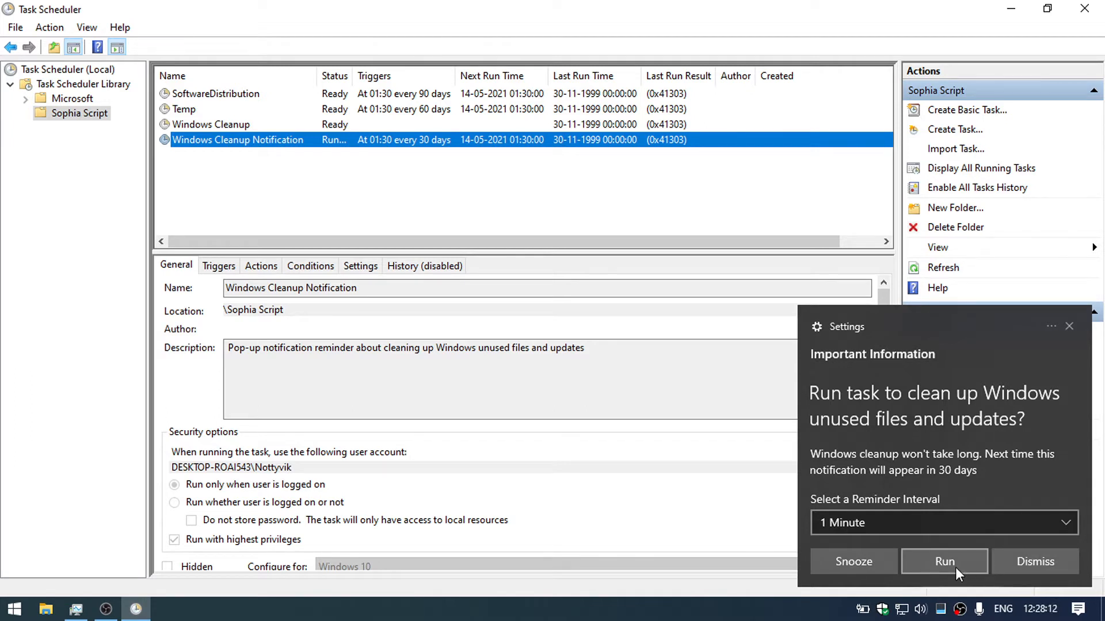
pyautogui.click(981, 565)
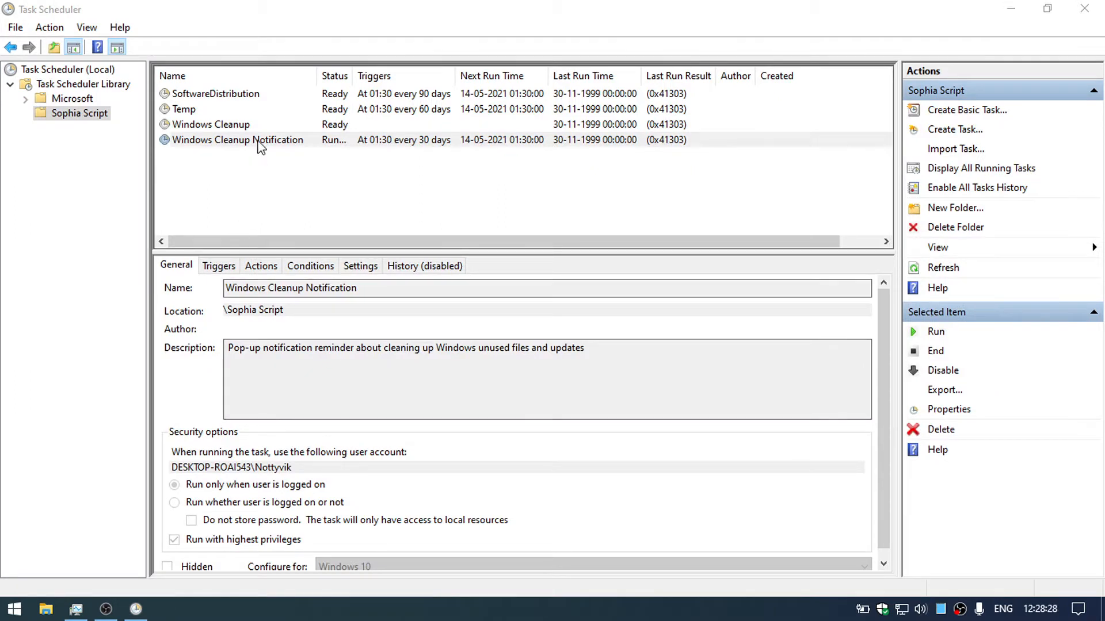
# - Bring the Disk Clean-up progress window forward, move it off the center, and view the Windows Cleanup task's details
pyautogui.rightClick(214, 125)
pyautogui.click(185, 174)
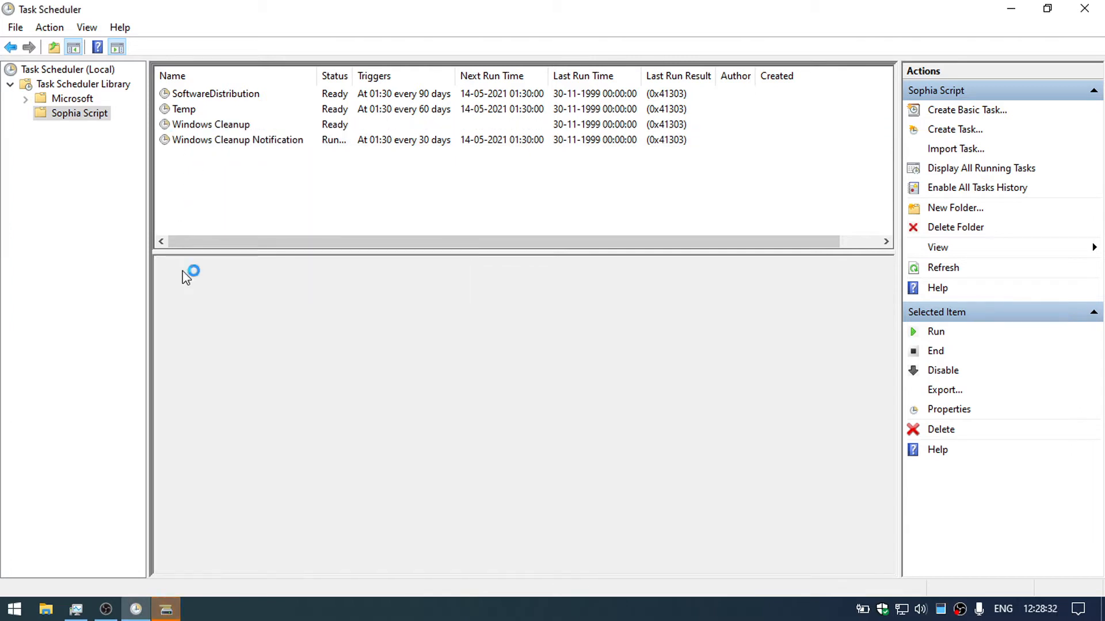
pyautogui.click(163, 607)
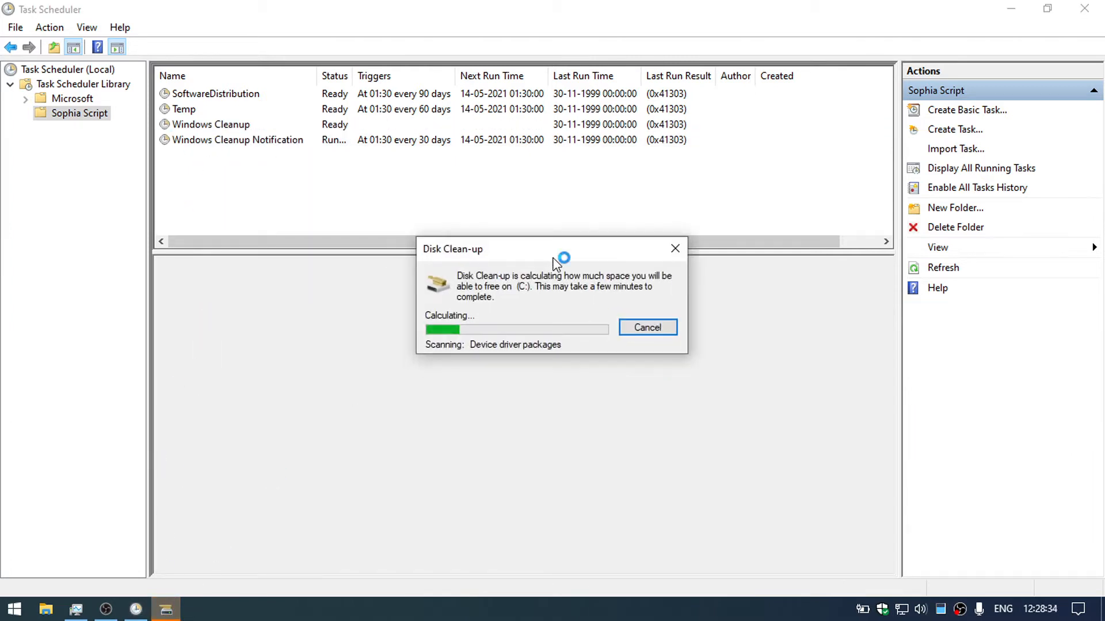
pyautogui.moveTo(551, 256); pyautogui.dragTo(506, 191)
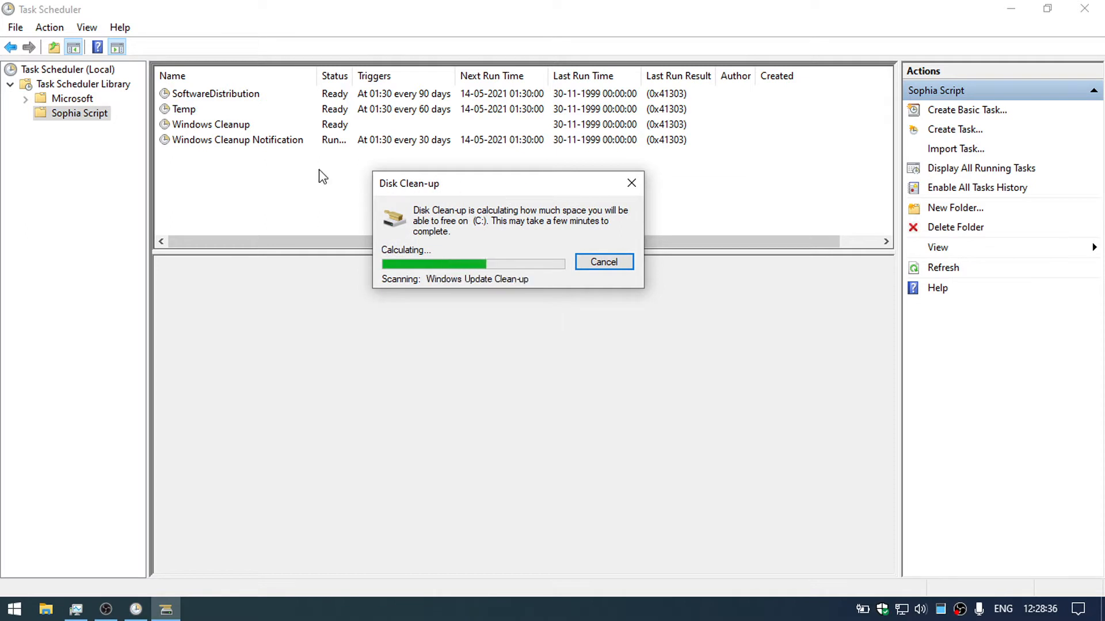
pyautogui.click(229, 124)
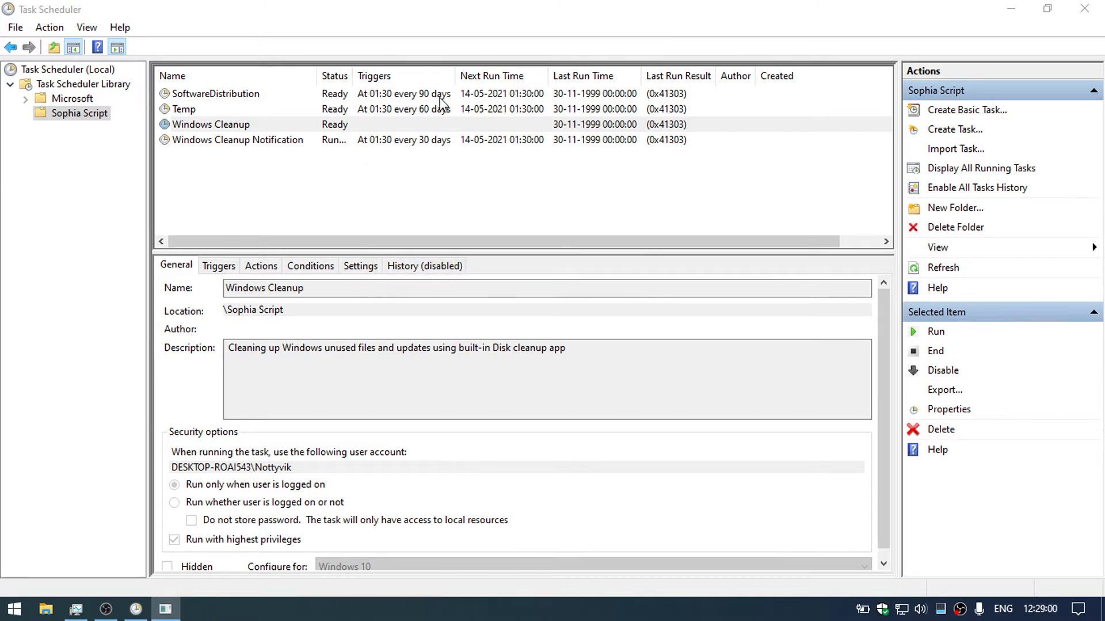
# - Minimize Task Scheduler, bring the dism.exe window to the front, and reposition it on the desktop
pyautogui.click(139, 615)
pyautogui.click(137, 610)
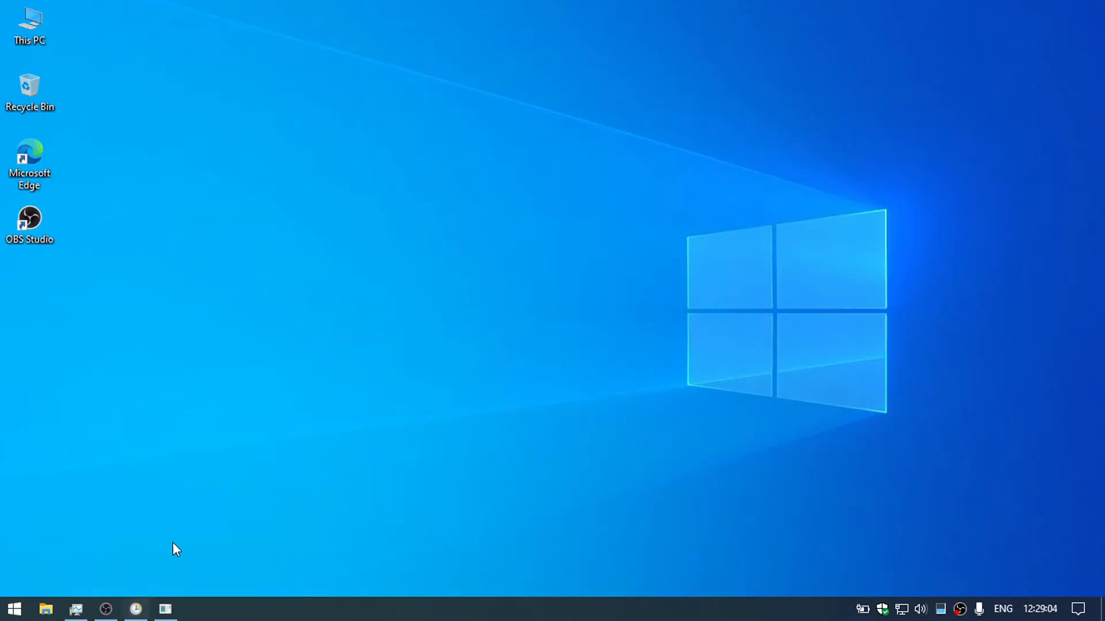
pyautogui.click(166, 609)
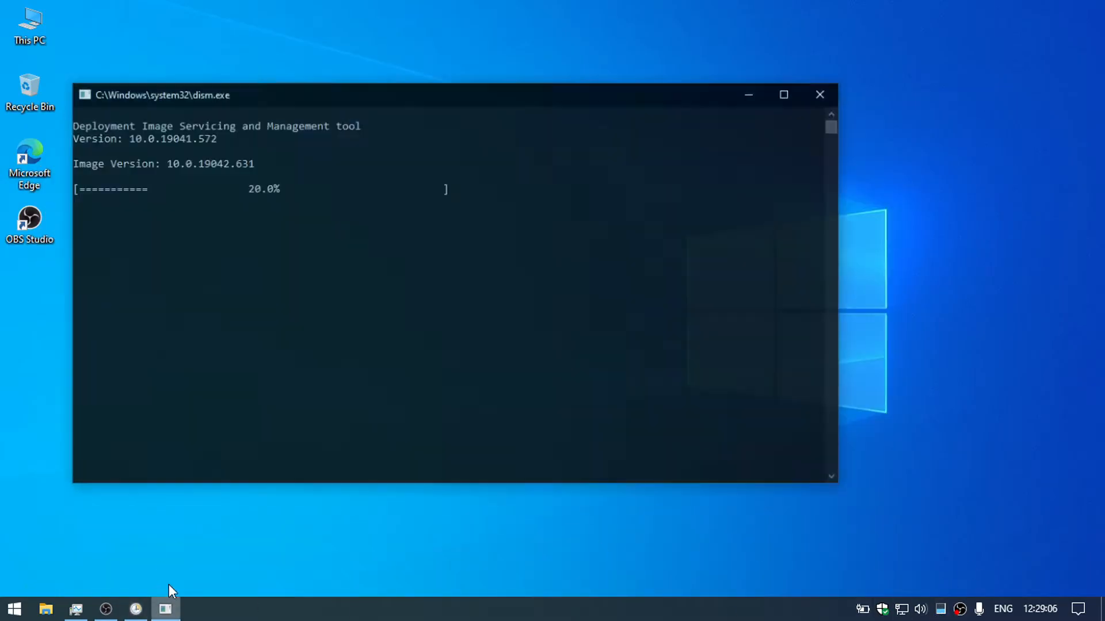
pyautogui.moveTo(503, 77); pyautogui.dragTo(590, 51)
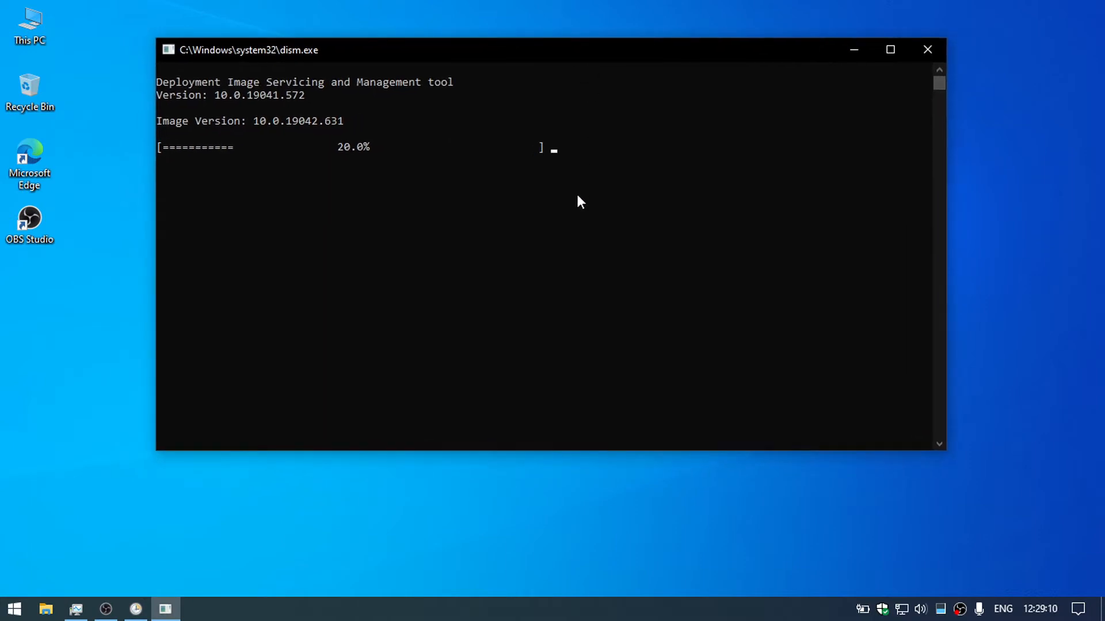
pyautogui.moveTo(653, 53); pyautogui.dragTo(670, 52)
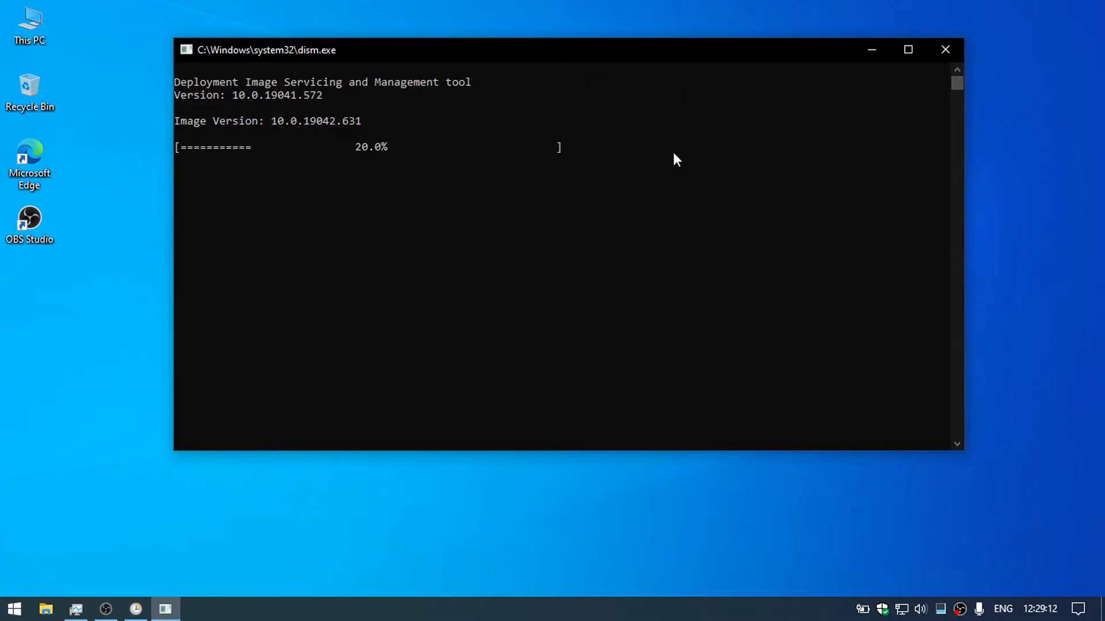
pyautogui.moveTo(137, 616)
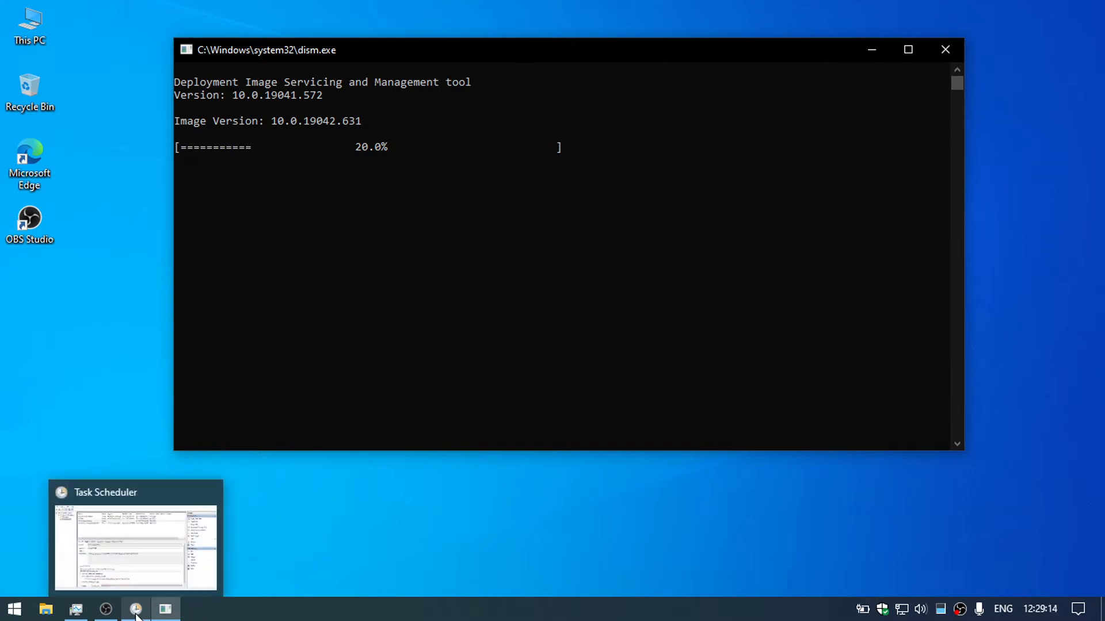
pyautogui.rightClick(91, 295)
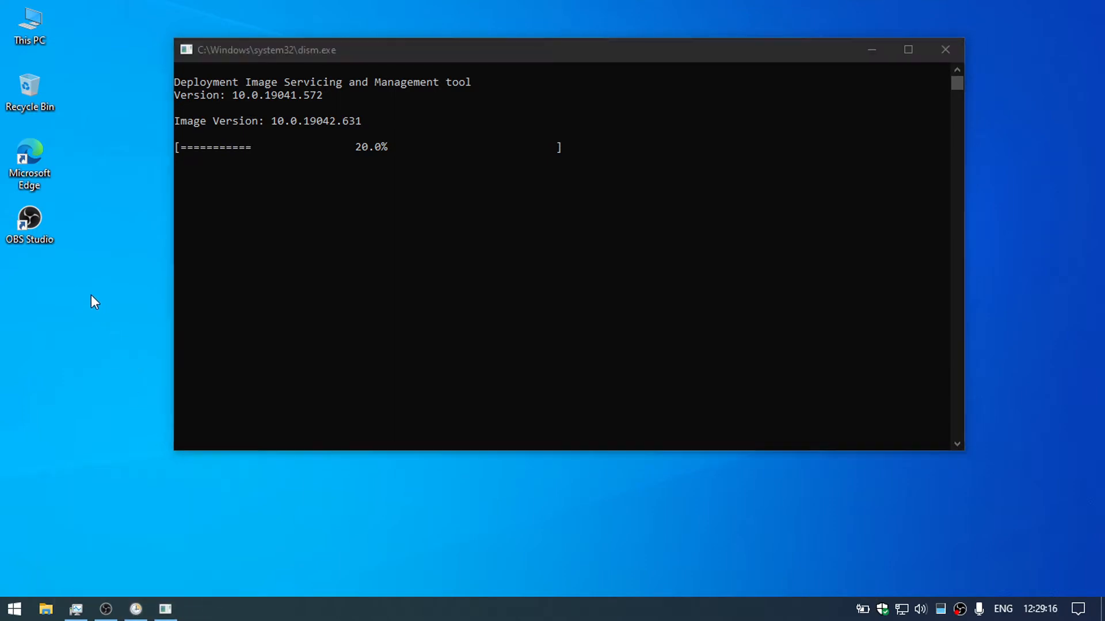
pyautogui.click(102, 342)
pyautogui.rightClick(74, 298)
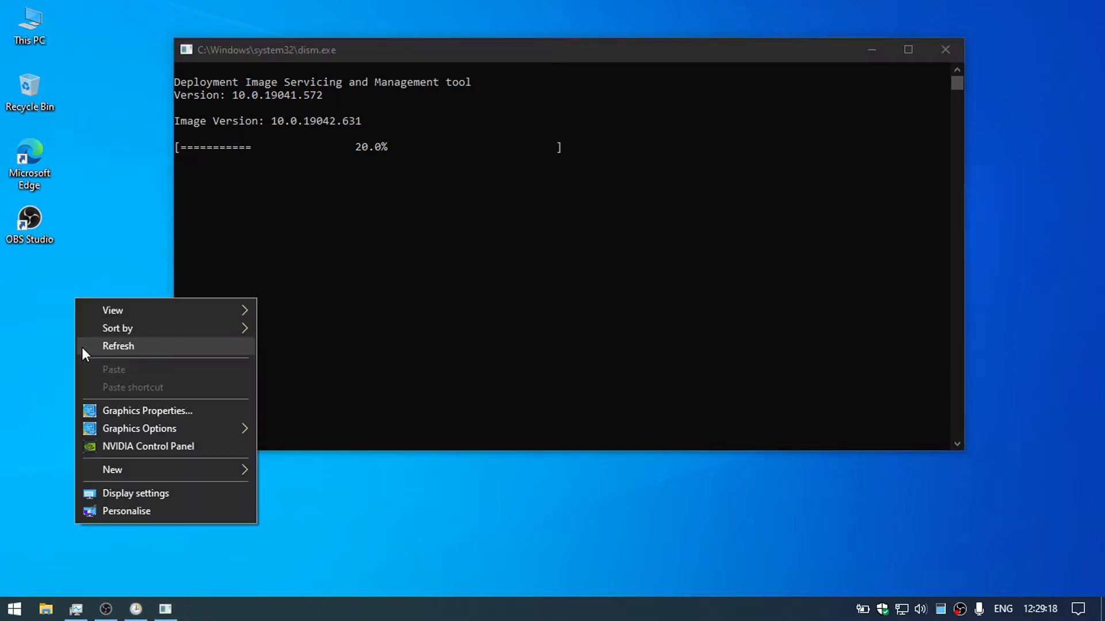
pyautogui.click(82, 347)
pyautogui.click(637, 56)
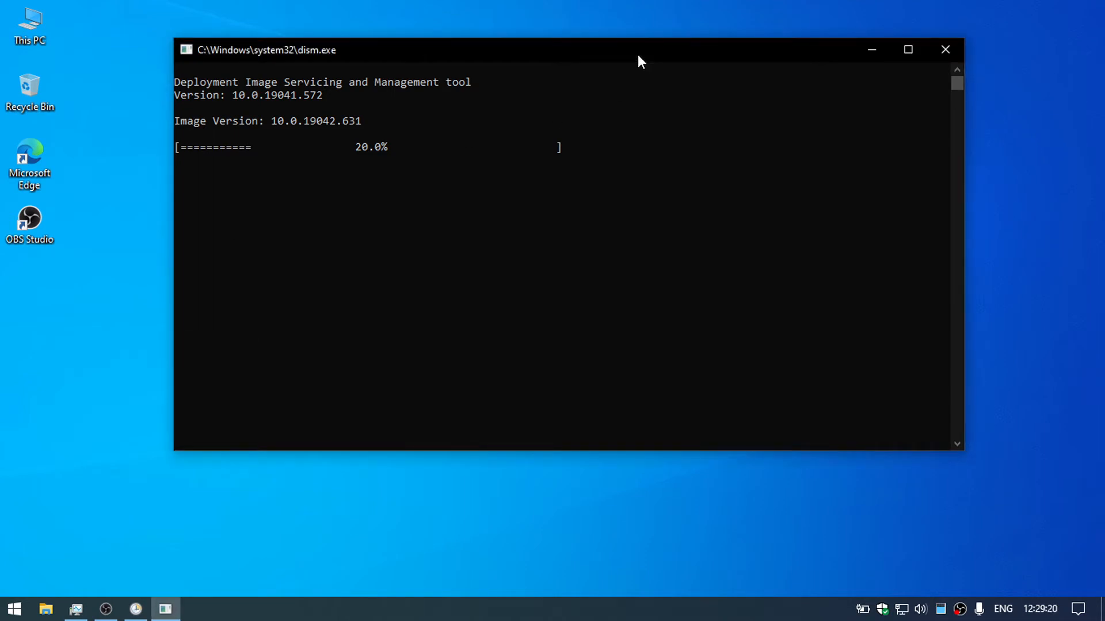
pyautogui.click(14, 609)
pyautogui.press('Escape')
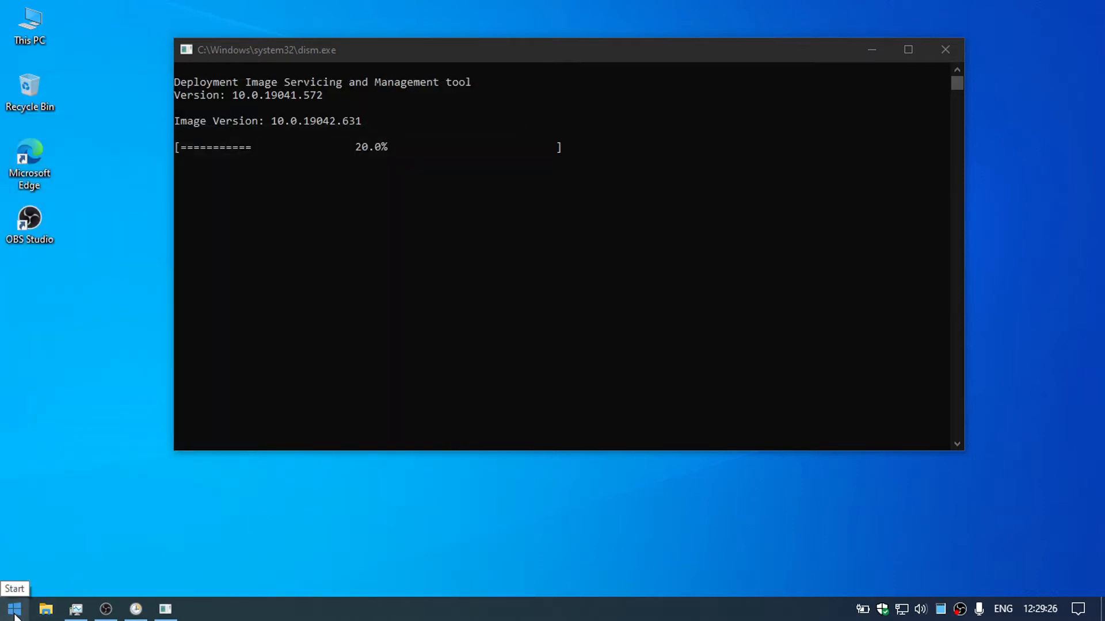
# - Show the search icon on the taskbar
pyautogui.rightClick(339, 610)
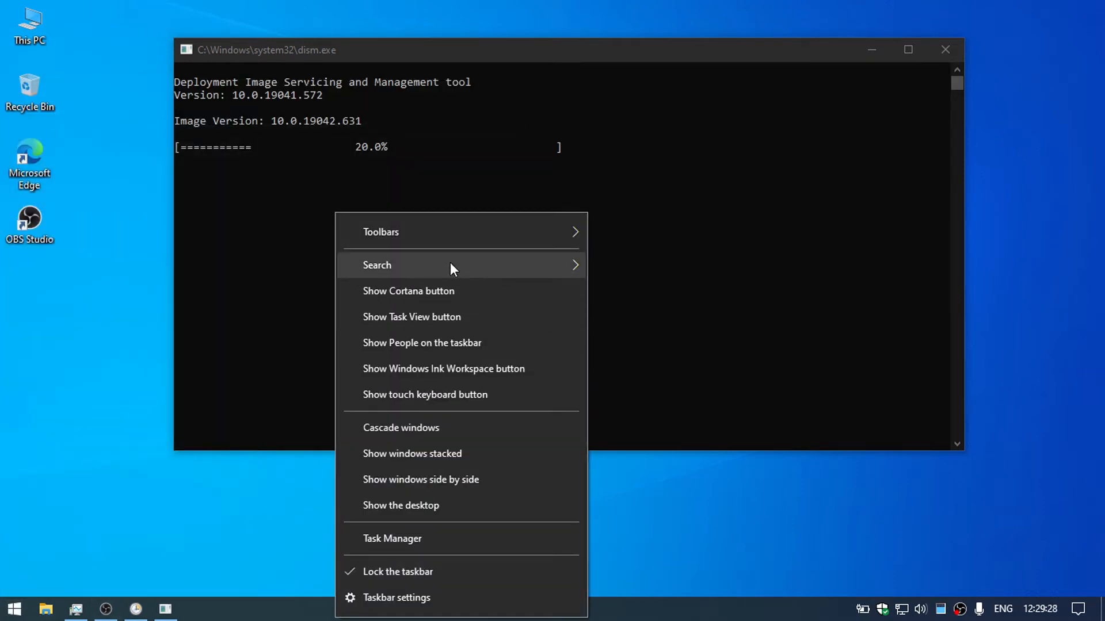
pyautogui.moveTo(451, 264)
pyautogui.click(641, 296)
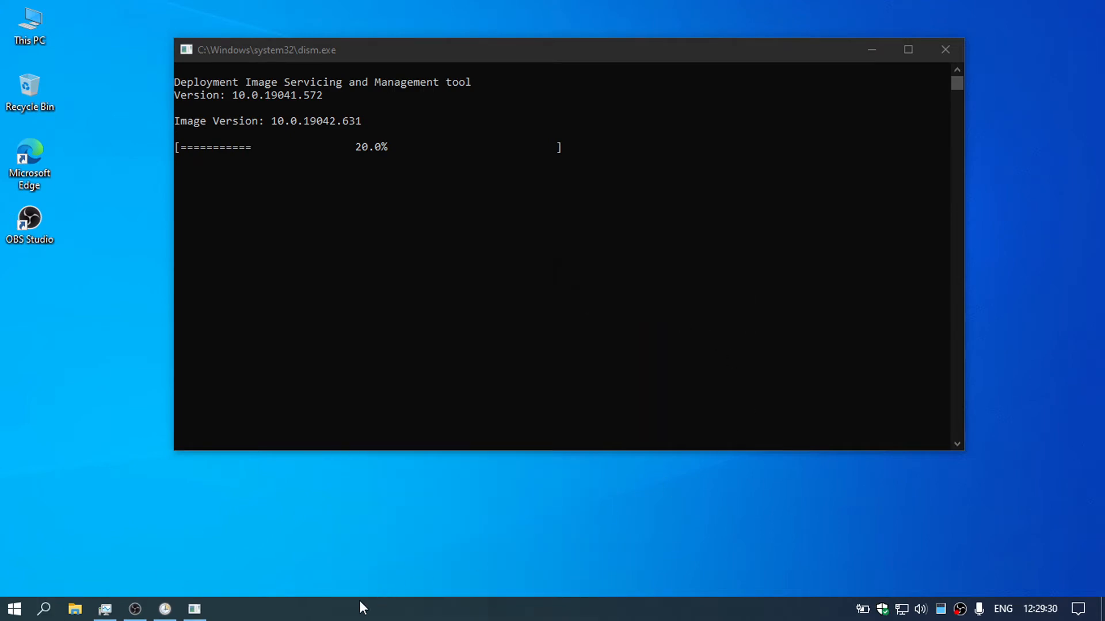
pyautogui.rightClick(346, 616)
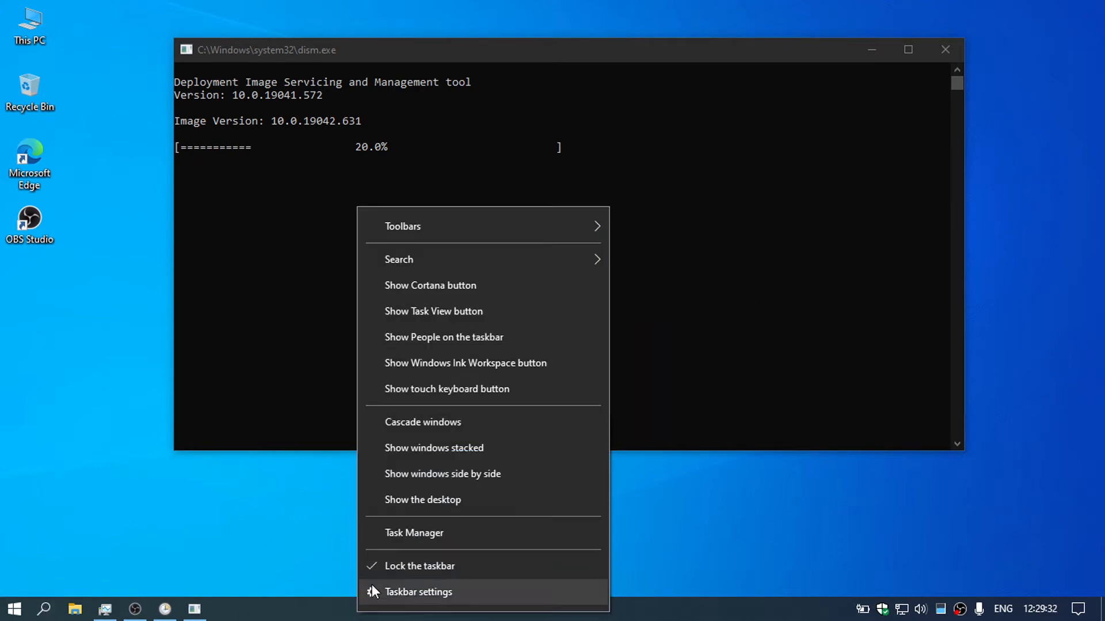
pyautogui.click(18, 393)
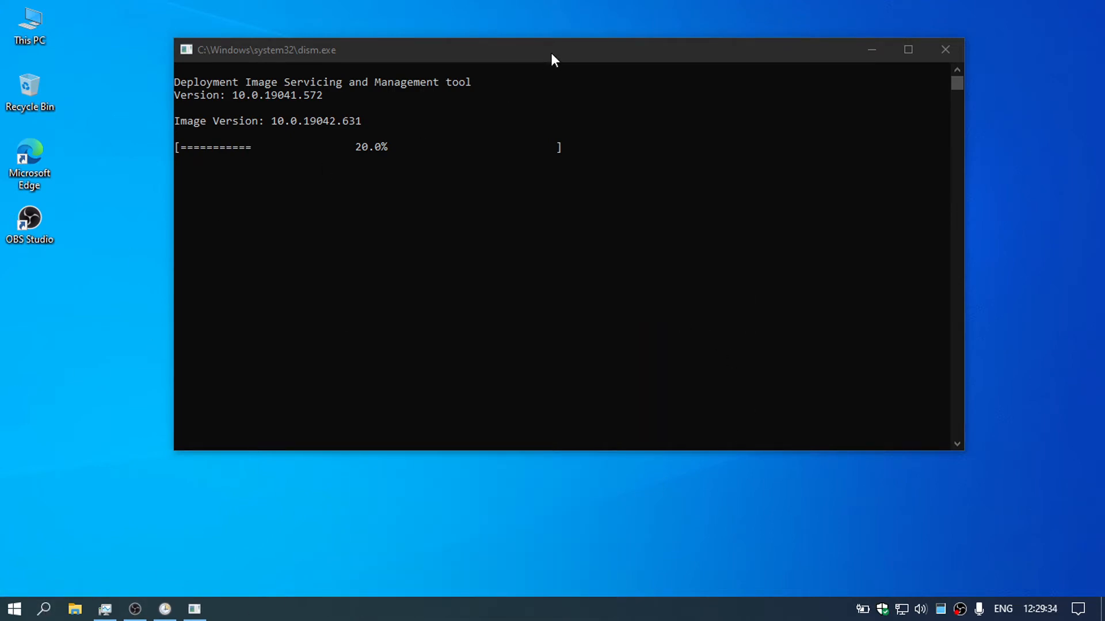
pyautogui.moveTo(551, 53); pyautogui.dragTo(559, 56)
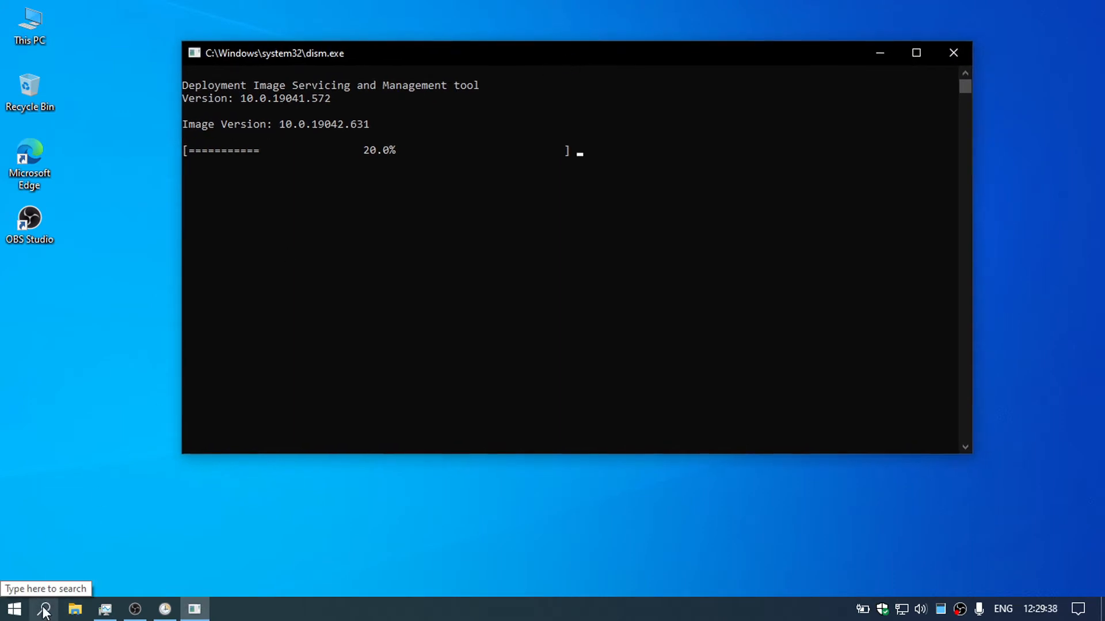
# - Hide the search icon from the taskbar and show it again
pyautogui.rightClick(366, 610)
pyautogui.moveTo(457, 270)
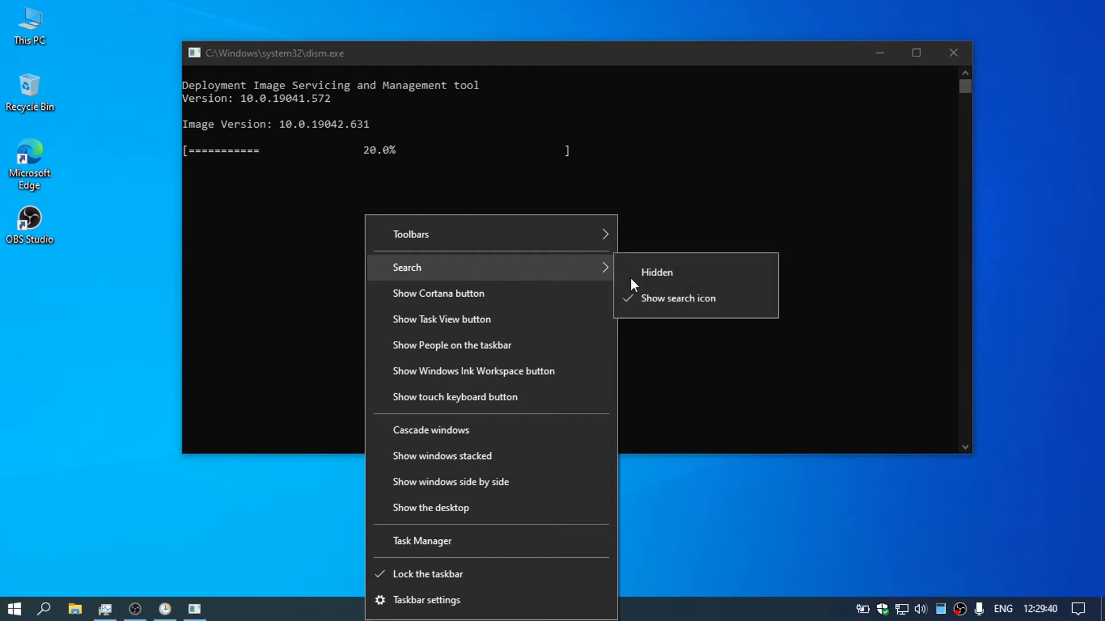
pyautogui.click(656, 273)
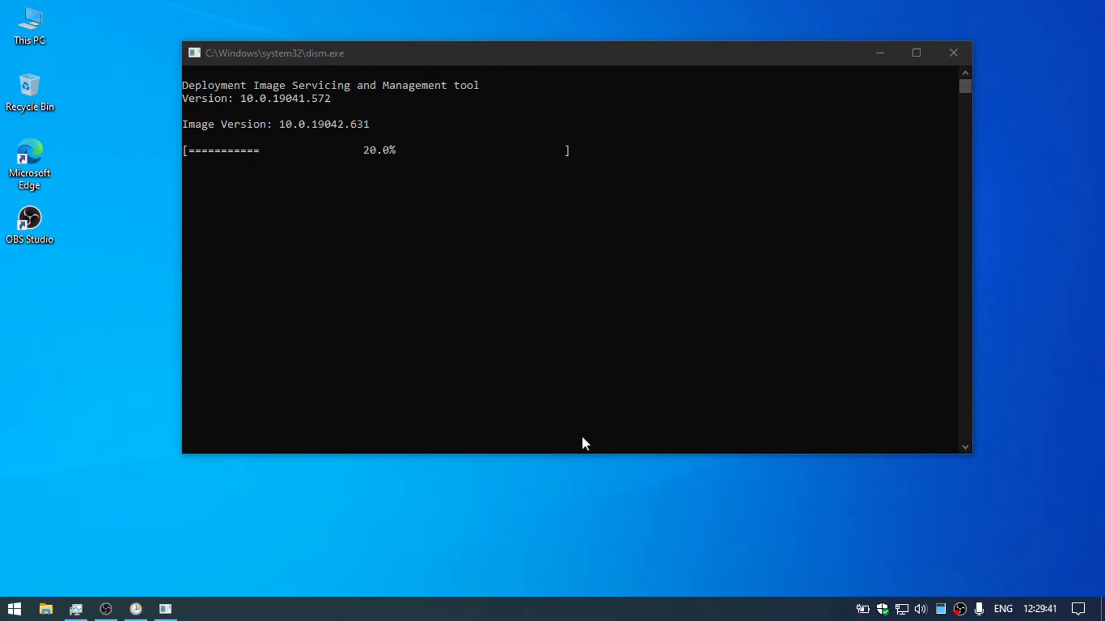
pyautogui.rightClick(505, 617)
pyautogui.moveTo(743, 259)
pyautogui.click(821, 296)
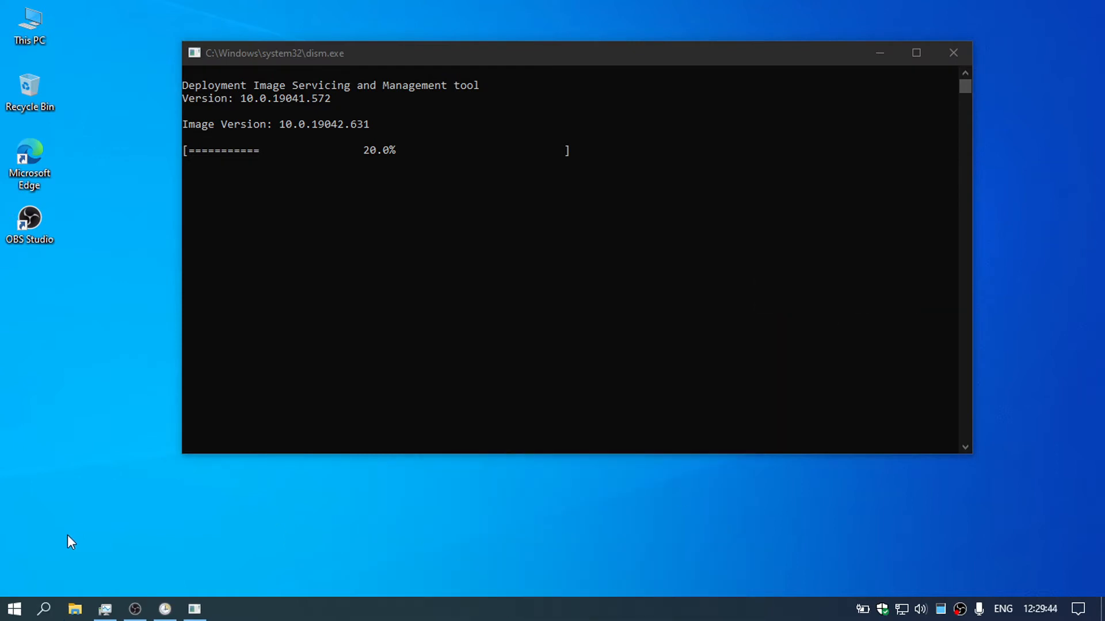
pyautogui.click(643, 52)
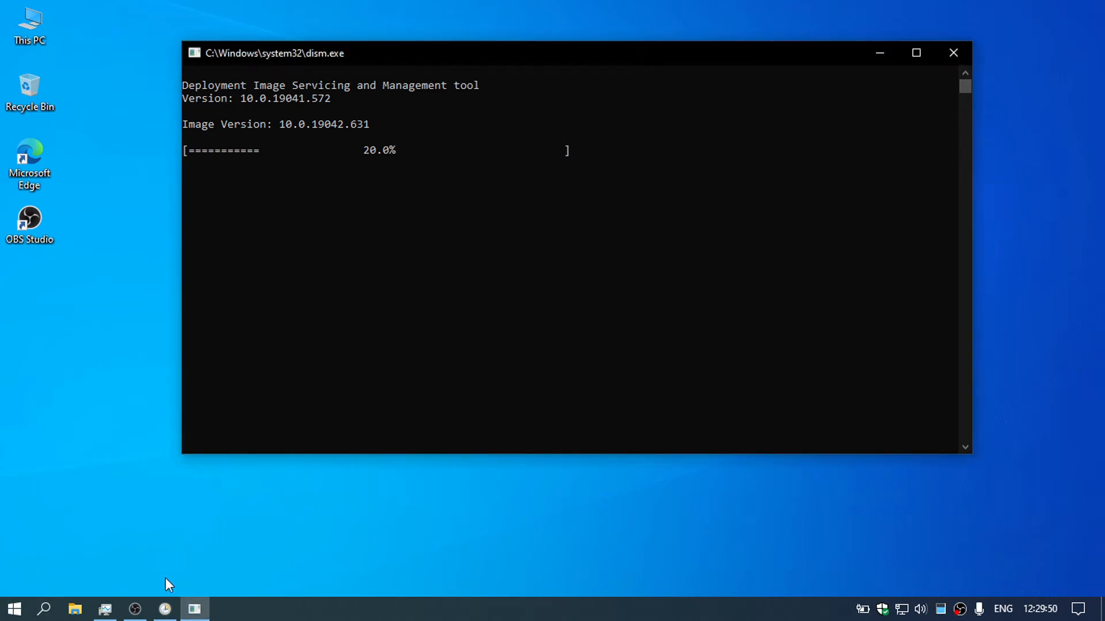
pyautogui.moveTo(161, 611)
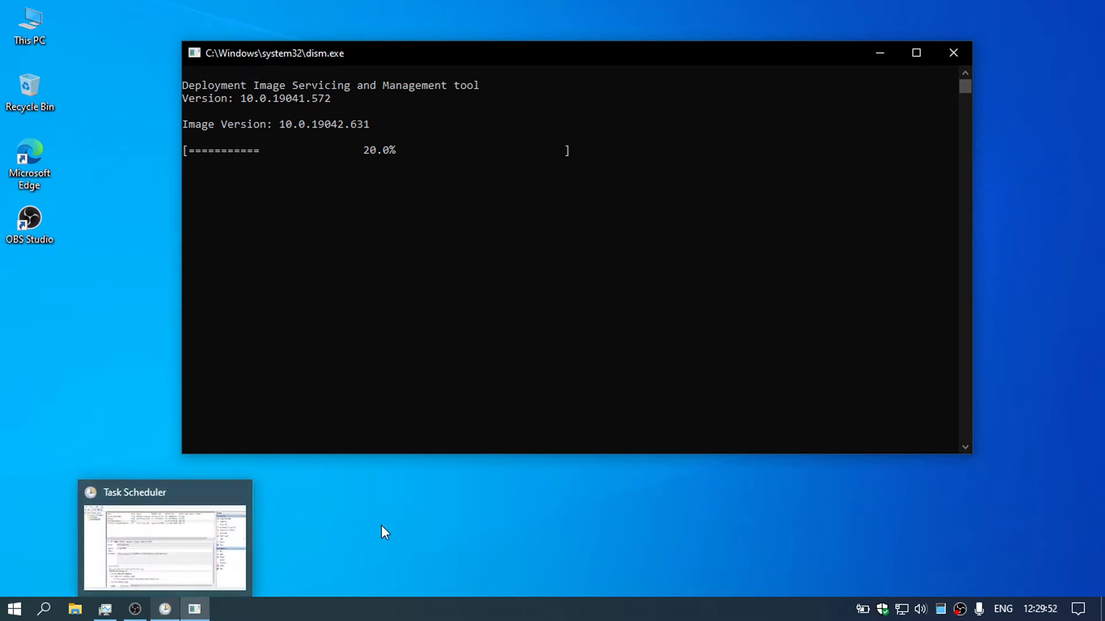
pyautogui.moveTo(571, 53); pyautogui.dragTo(580, 50)
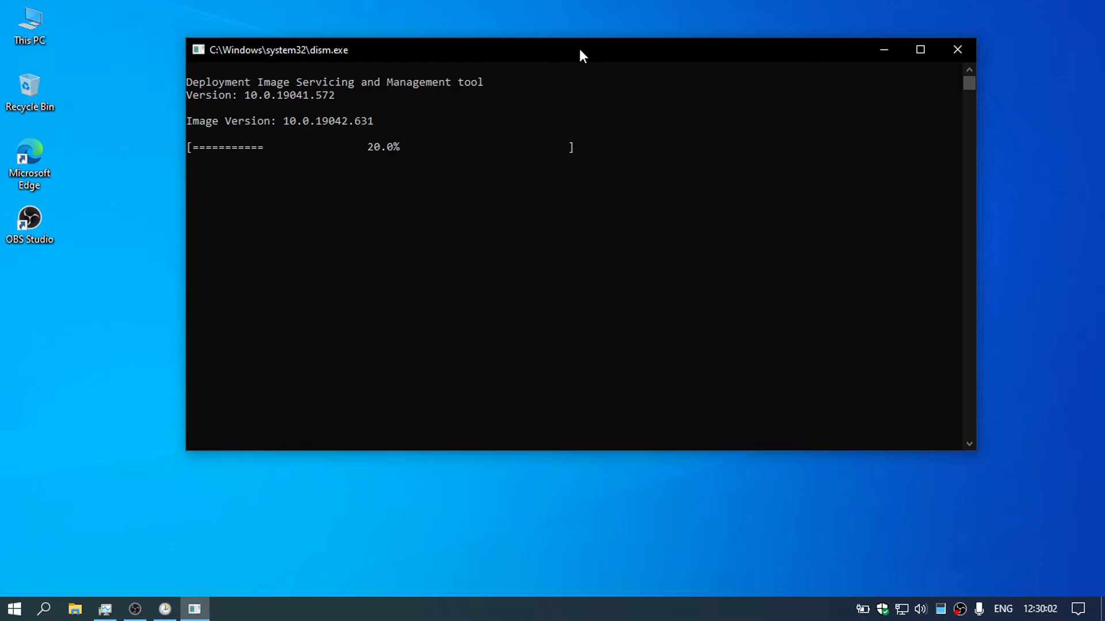
# - Switch to OBS Studio, look through its Advanced and Hotkeys settings, and minimize it after closing the settings without changes
pyautogui.click(136, 609)
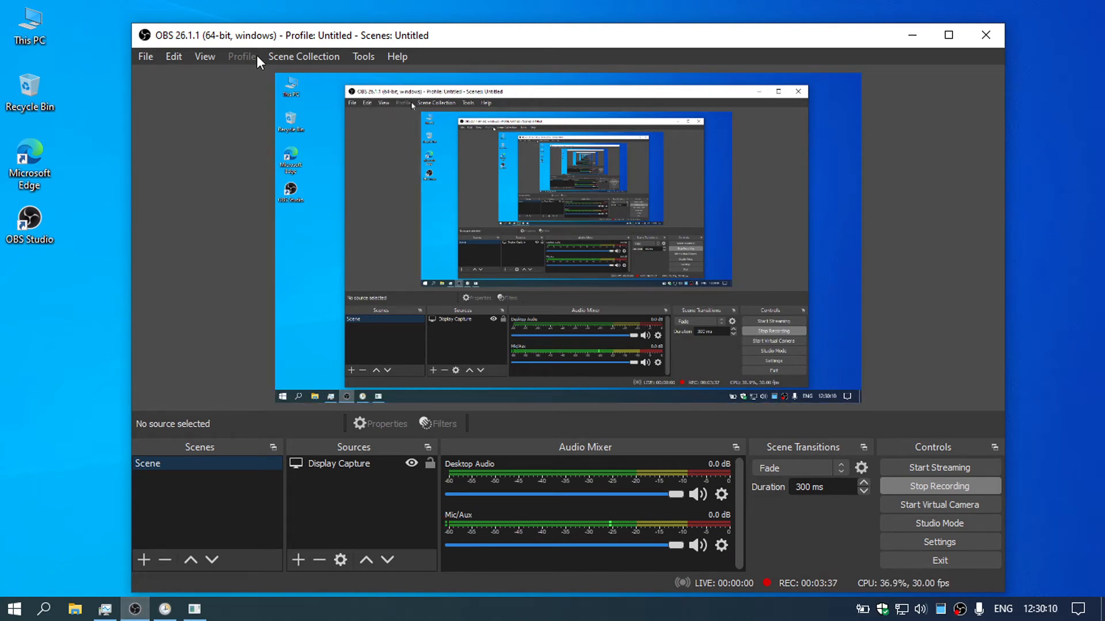
pyautogui.click(147, 57)
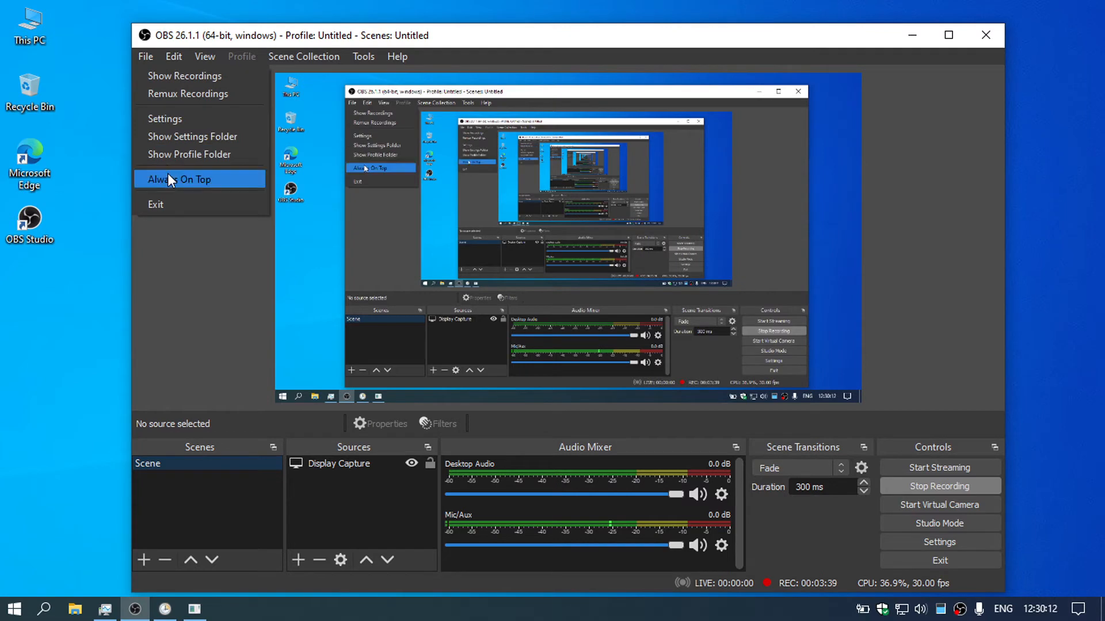
pyautogui.click(174, 117)
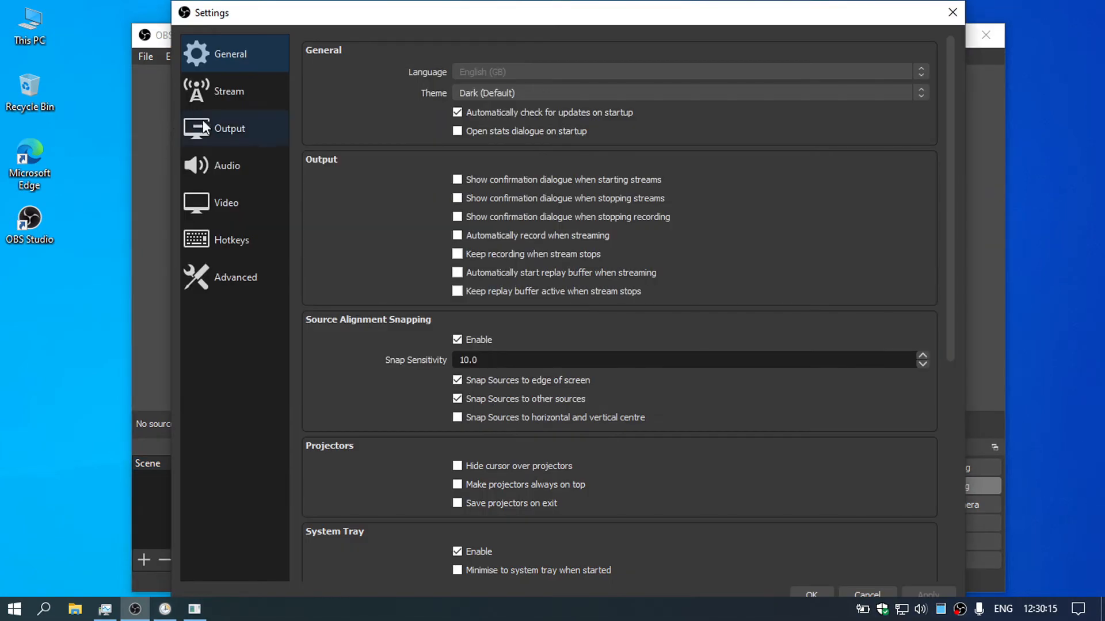
pyautogui.click(224, 282)
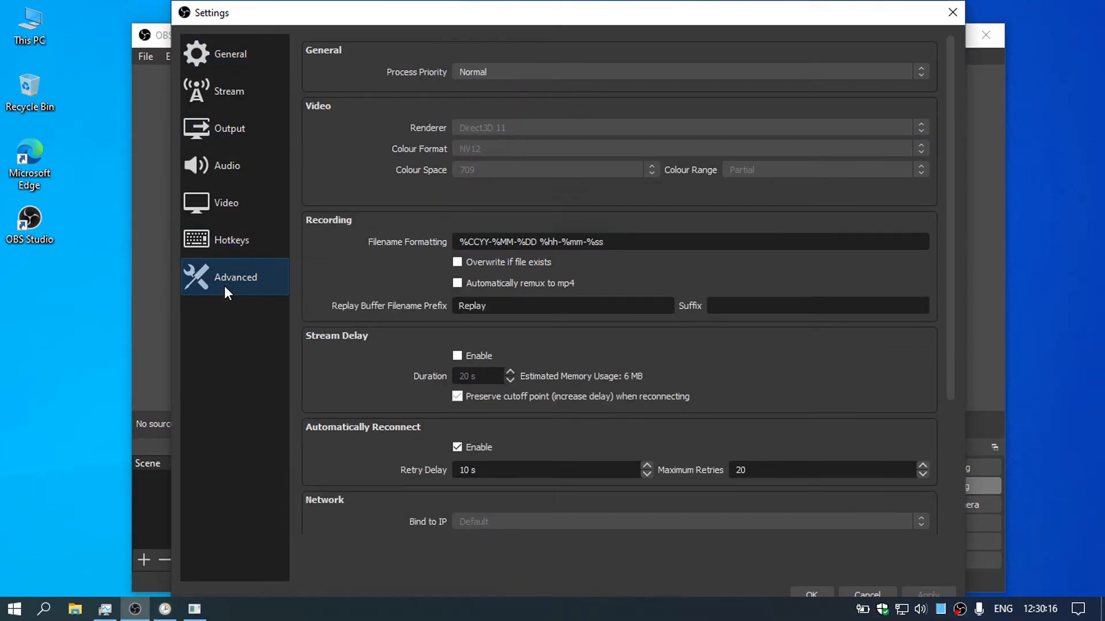
pyautogui.click(226, 247)
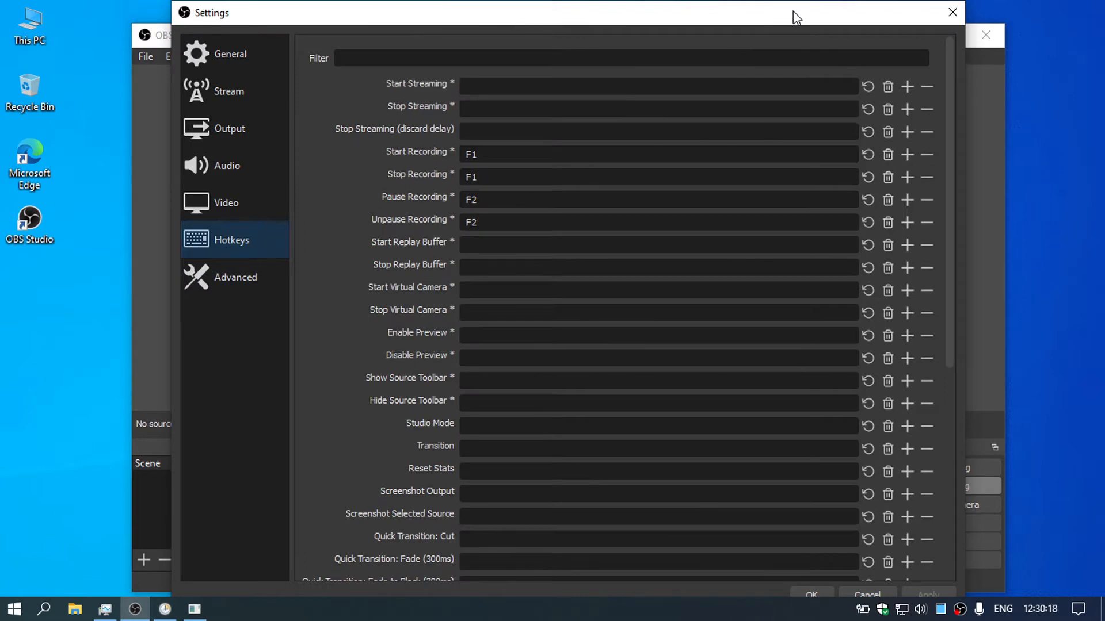
pyautogui.moveTo(790, 3); pyautogui.dragTo(803, 28)
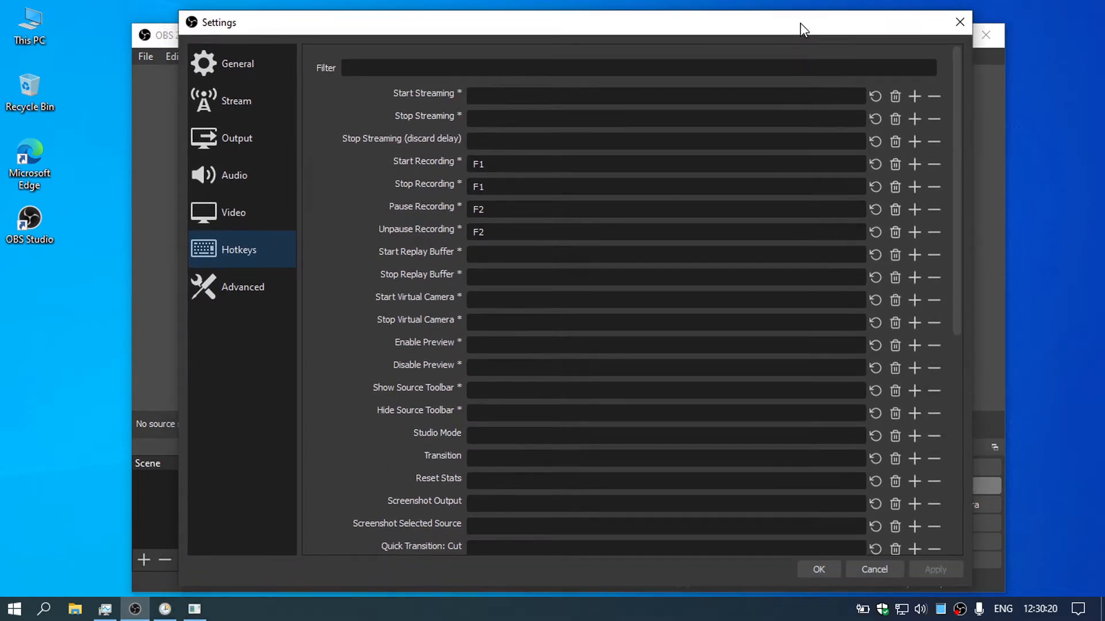
pyautogui.click(959, 22)
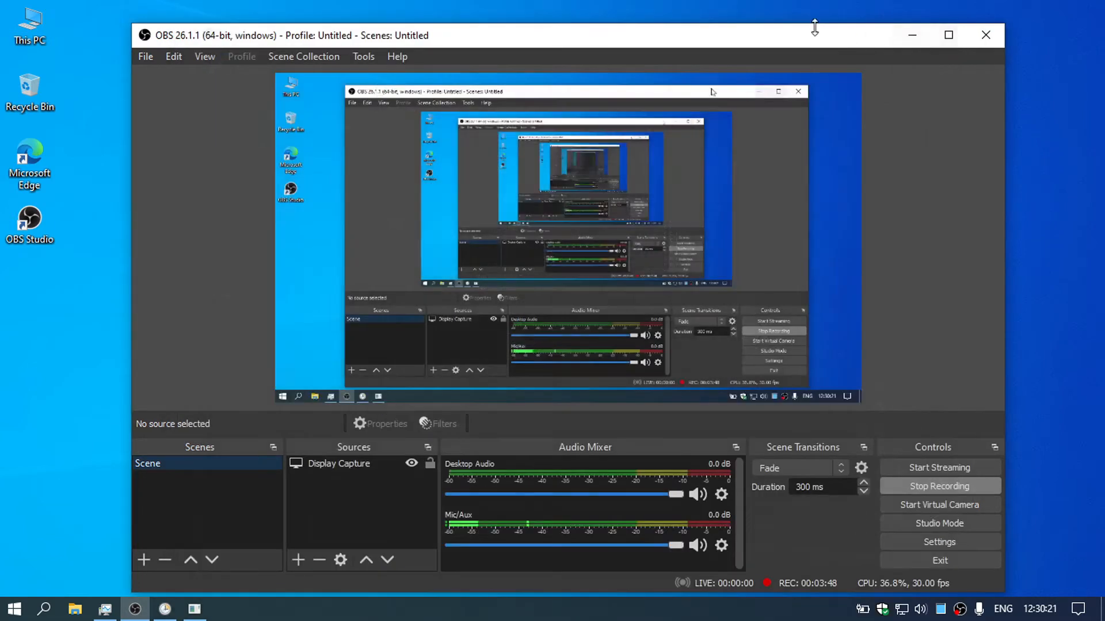
pyautogui.click(913, 35)
pyautogui.rightClick(1051, 188)
pyautogui.click(1048, 233)
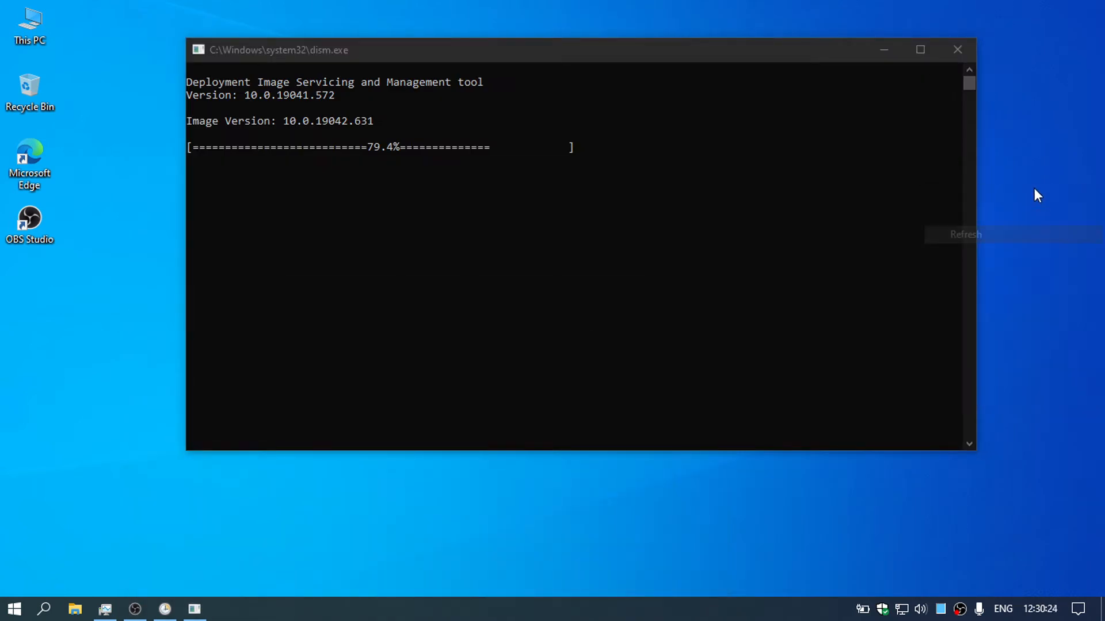
pyautogui.rightClick(1034, 188)
pyautogui.click(1043, 239)
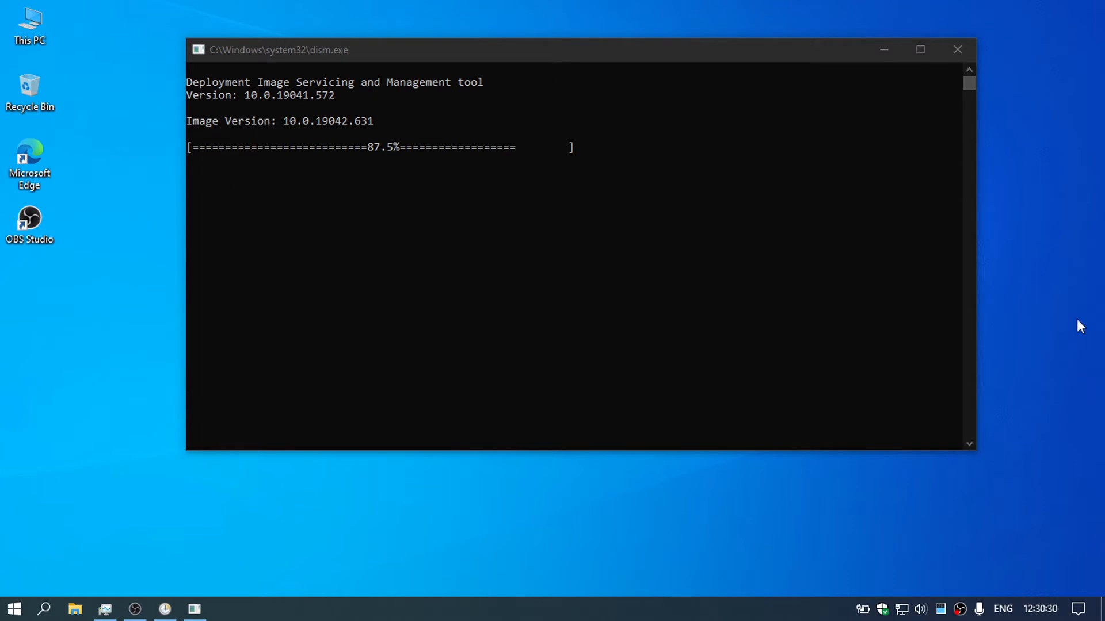
pyautogui.rightClick(1015, 278)
pyautogui.click(1014, 315)
pyautogui.rightClick(1041, 310)
pyautogui.click(1039, 349)
pyautogui.moveTo(702, 60); pyautogui.dragTo(681, 61)
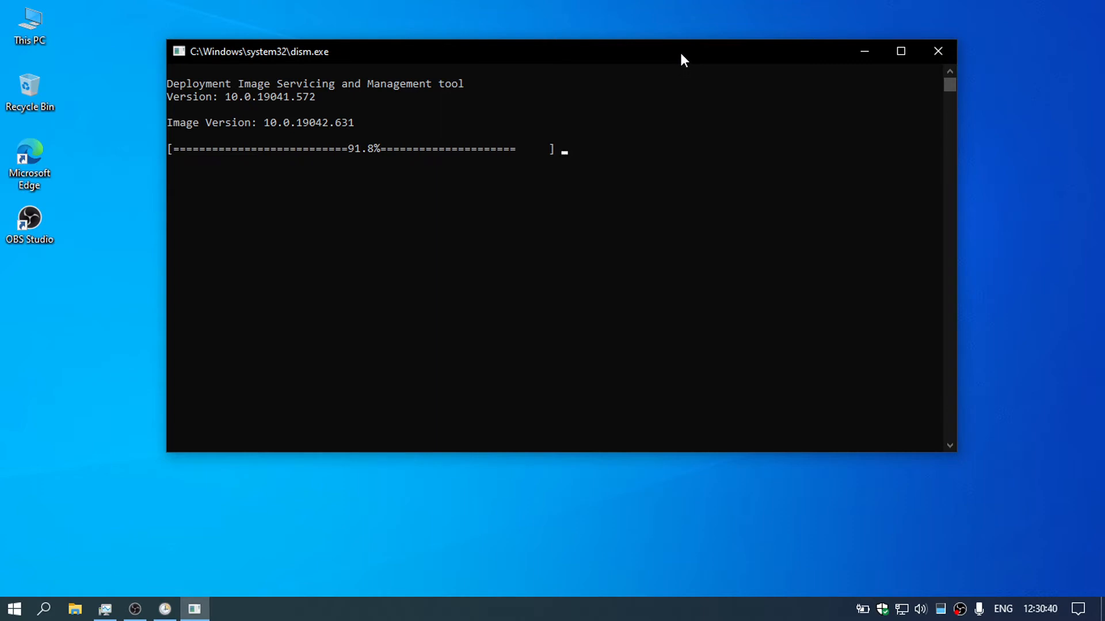
pyautogui.click(603, 149)
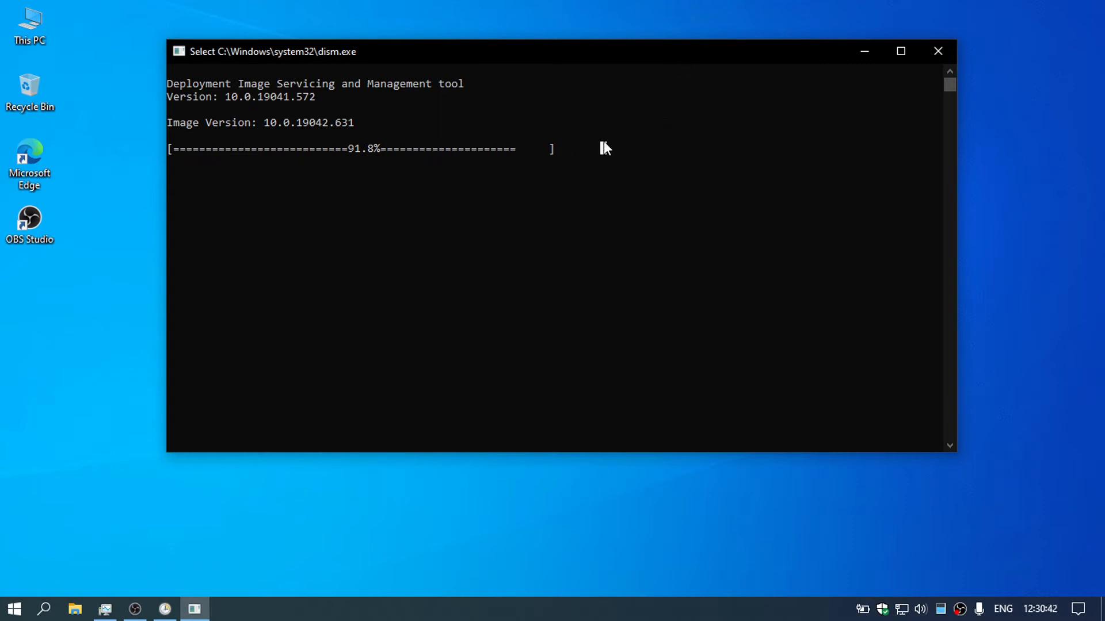
pyautogui.rightClick(660, 131)
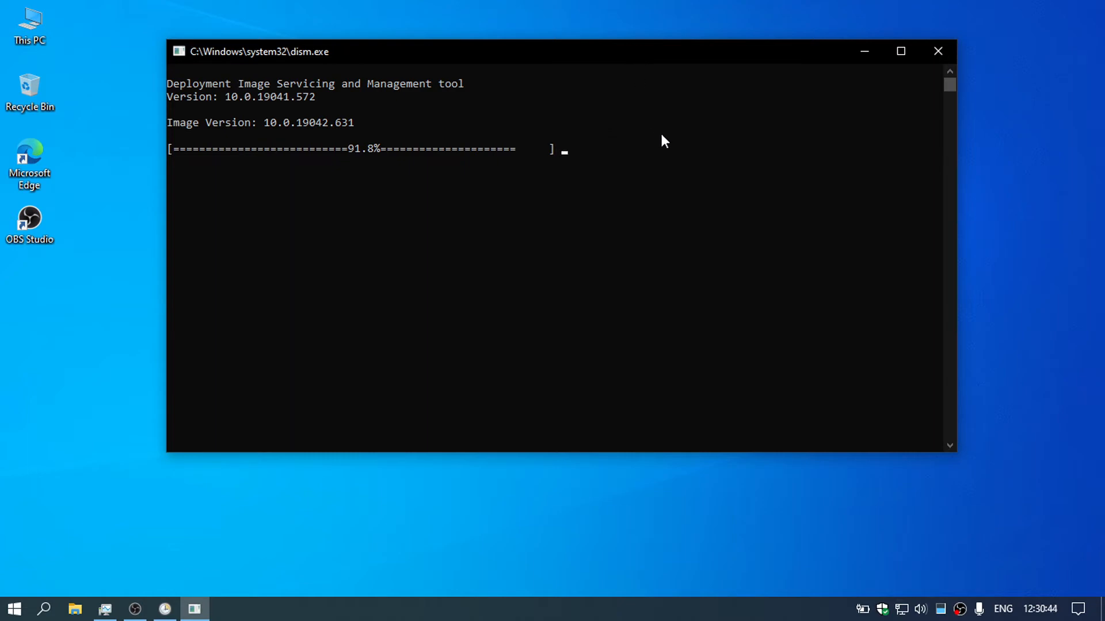
pyautogui.moveTo(640, 52); pyautogui.dragTo(638, 60)
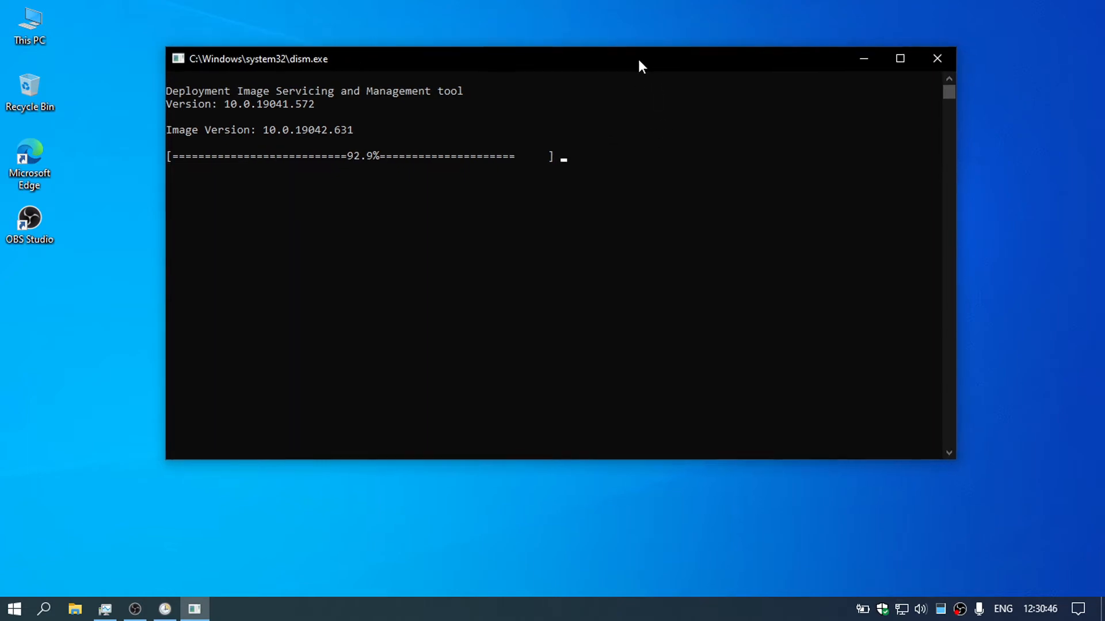
# - Restore Task Scheduler and adjust the task list's column widths, widening the run time columns and narrowing Created
pyautogui.click(165, 608)
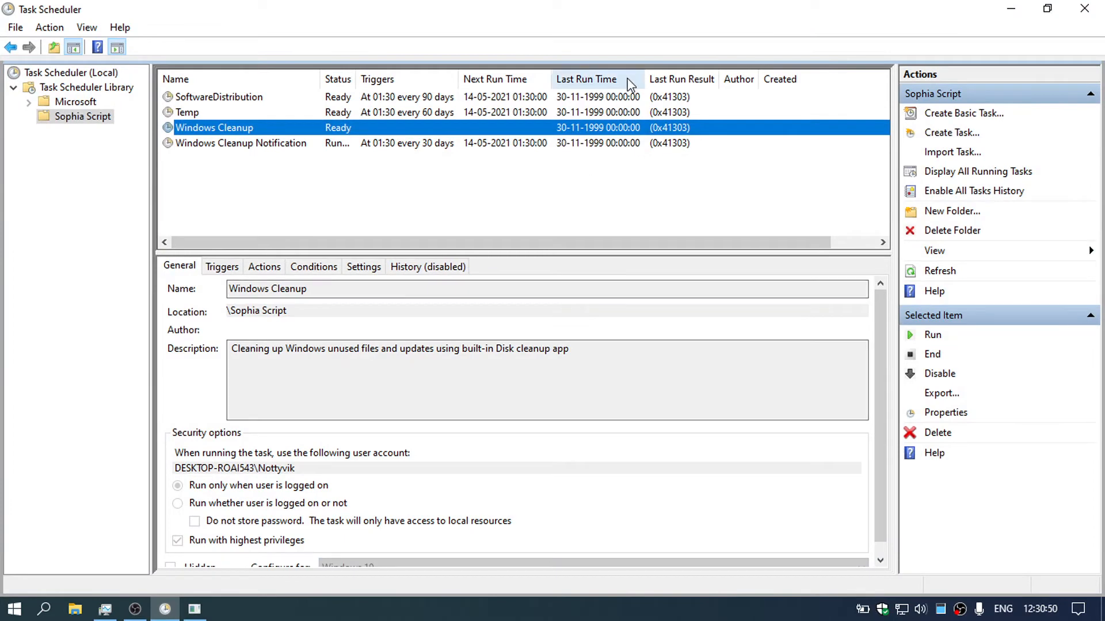
pyautogui.moveTo(551, 79)
pyautogui.mouseDown()
pyautogui.moveTo(582, 79)
pyautogui.moveTo(566, 79)
pyautogui.mouseUp()
pyautogui.moveTo(461, 81); pyautogui.dragTo(467, 79)
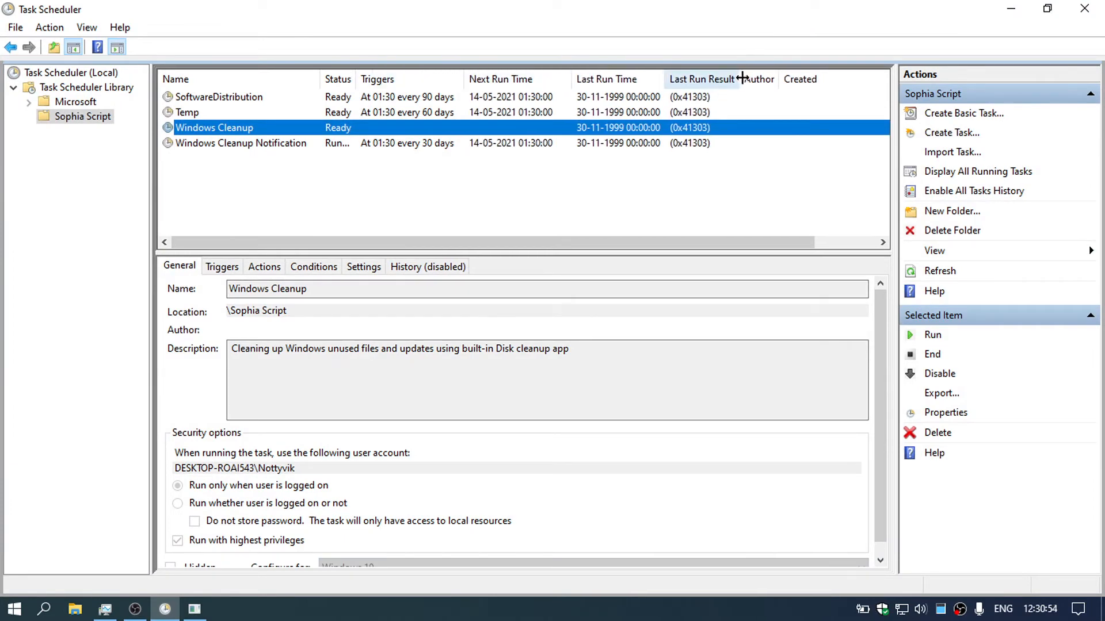
pyautogui.moveTo(742, 78)
pyautogui.mouseDown()
pyautogui.moveTo(733, 78)
pyautogui.moveTo(744, 78)
pyautogui.mouseUp()
pyautogui.moveTo(801, 242); pyautogui.dragTo(865, 242)
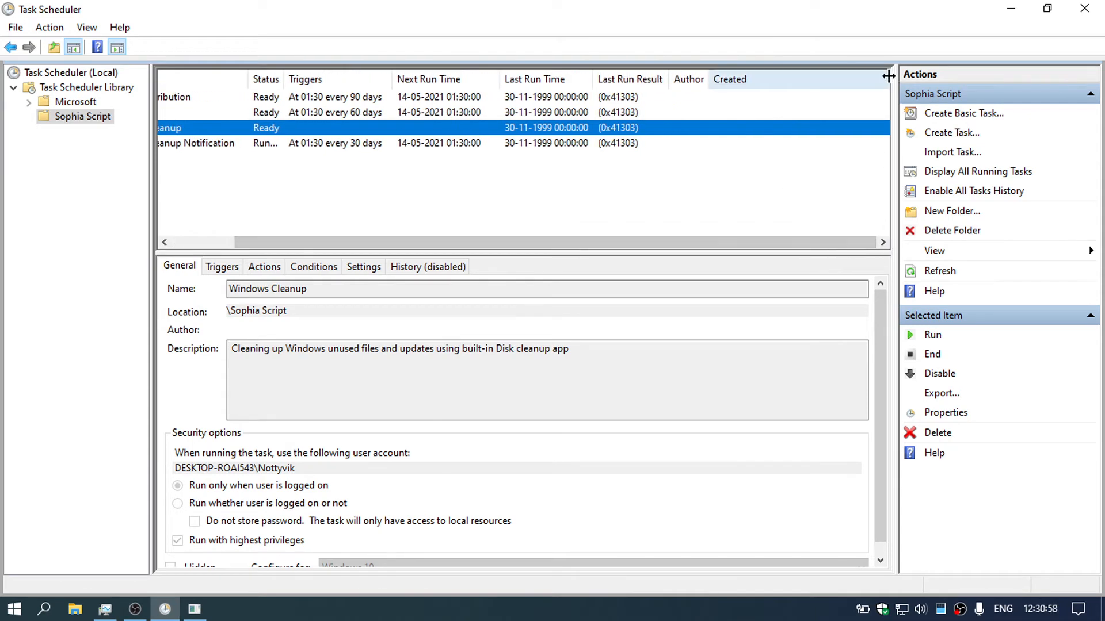
pyautogui.moveTo(886, 77); pyautogui.dragTo(857, 76)
# - Select the Temp task in the Sophia Script folder and minimize Task Scheduler
pyautogui.click(754, 180)
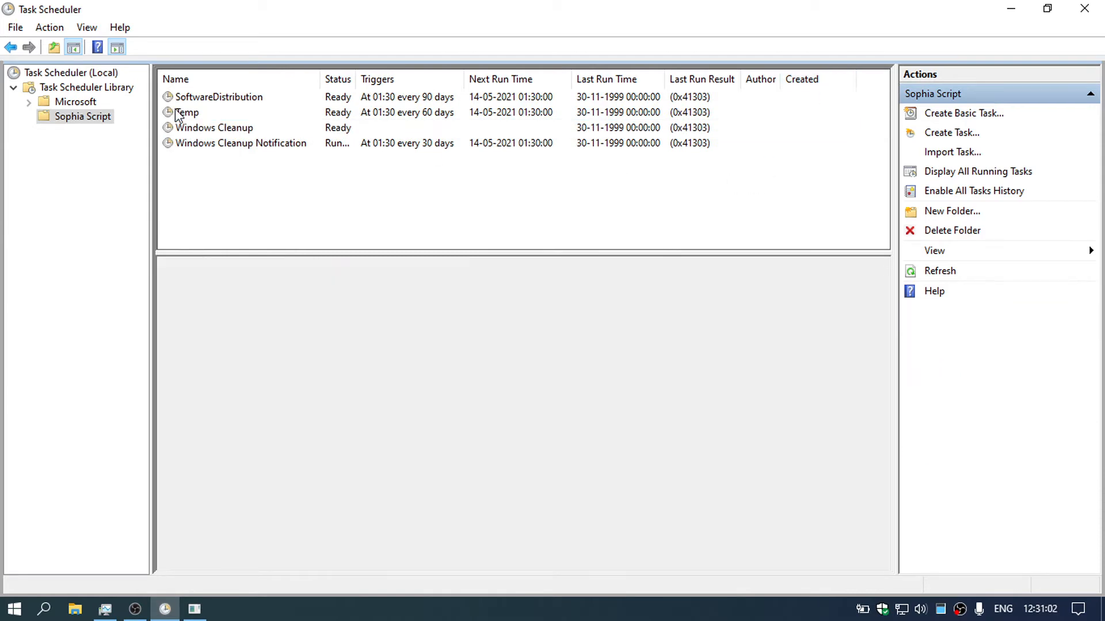
pyautogui.click(177, 114)
pyautogui.click(164, 609)
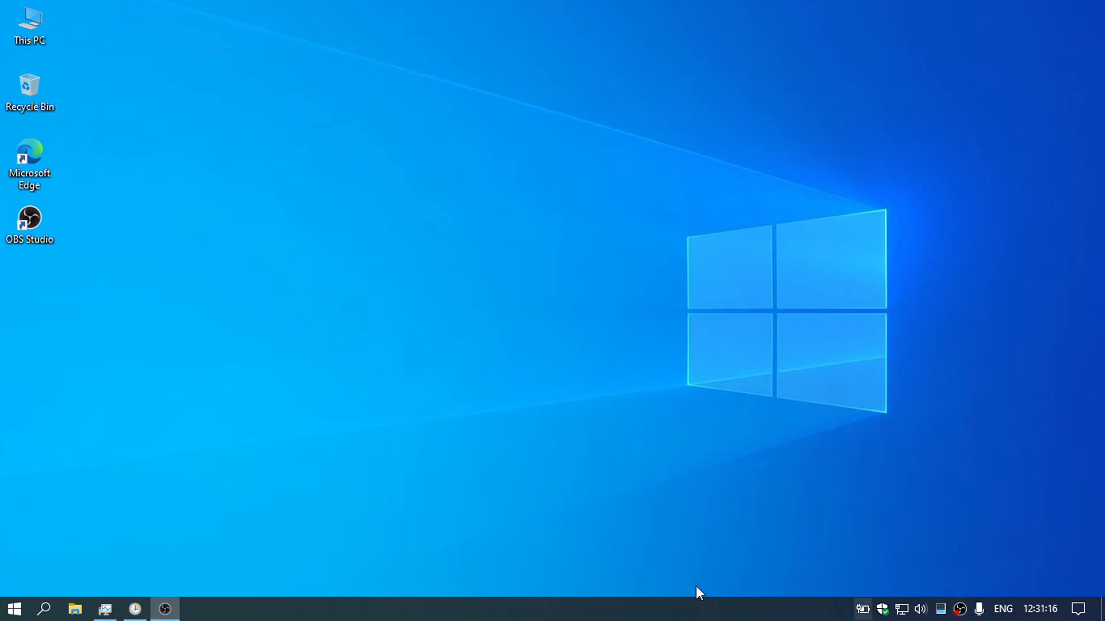
pyautogui.click(165, 610)
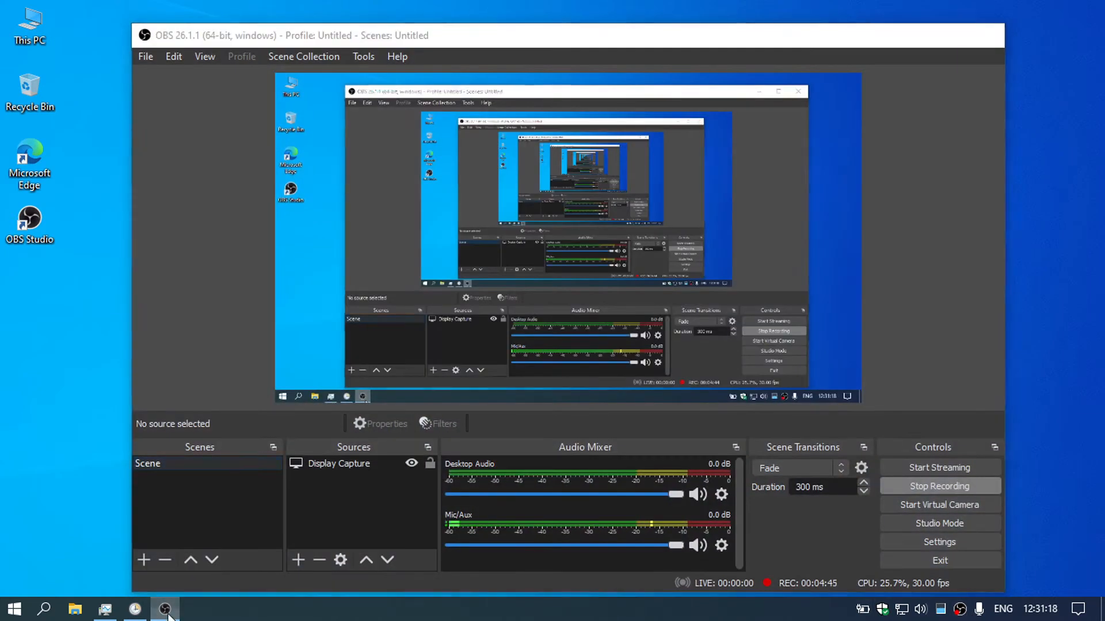
pyautogui.click(168, 616)
pyautogui.click(140, 614)
pyautogui.click(166, 614)
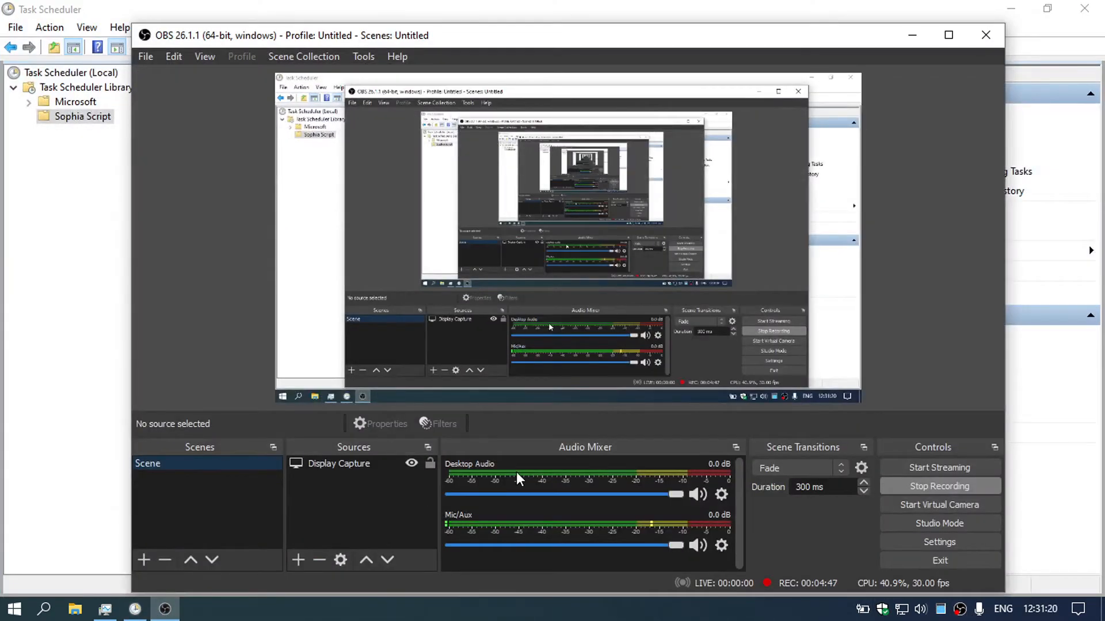
pyautogui.press('F2')
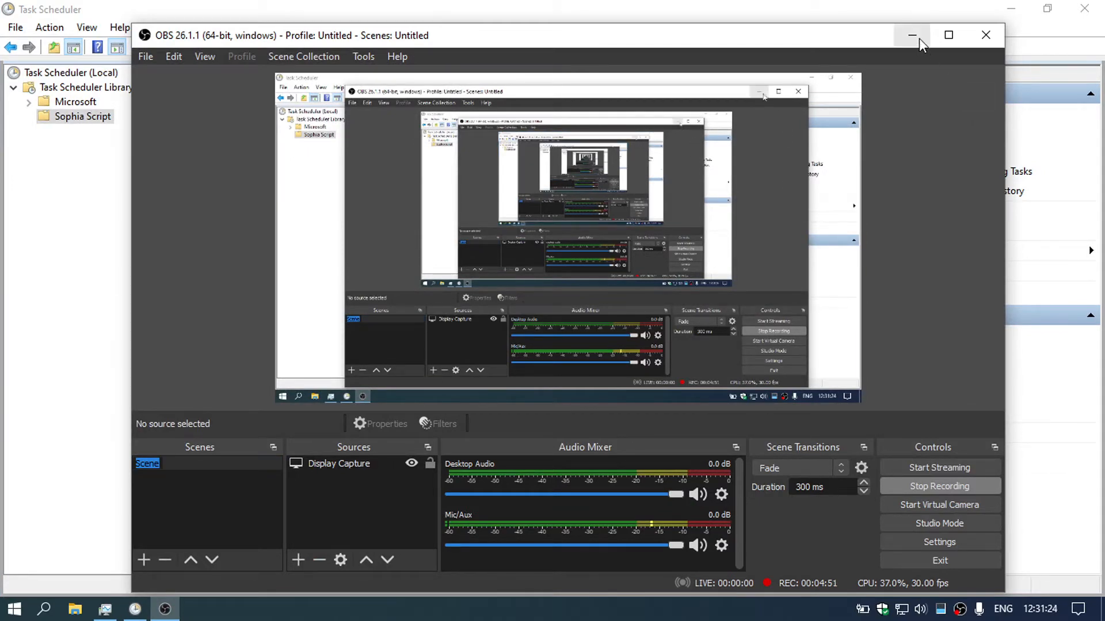
pyautogui.click(944, 221)
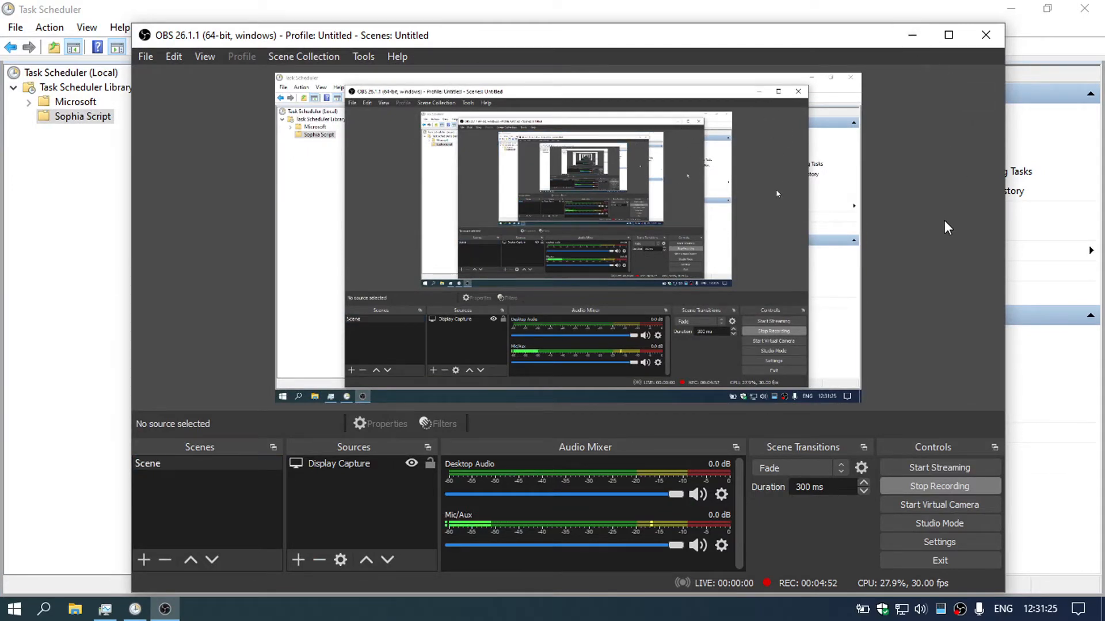
pyautogui.click(910, 35)
pyautogui.click(1011, 11)
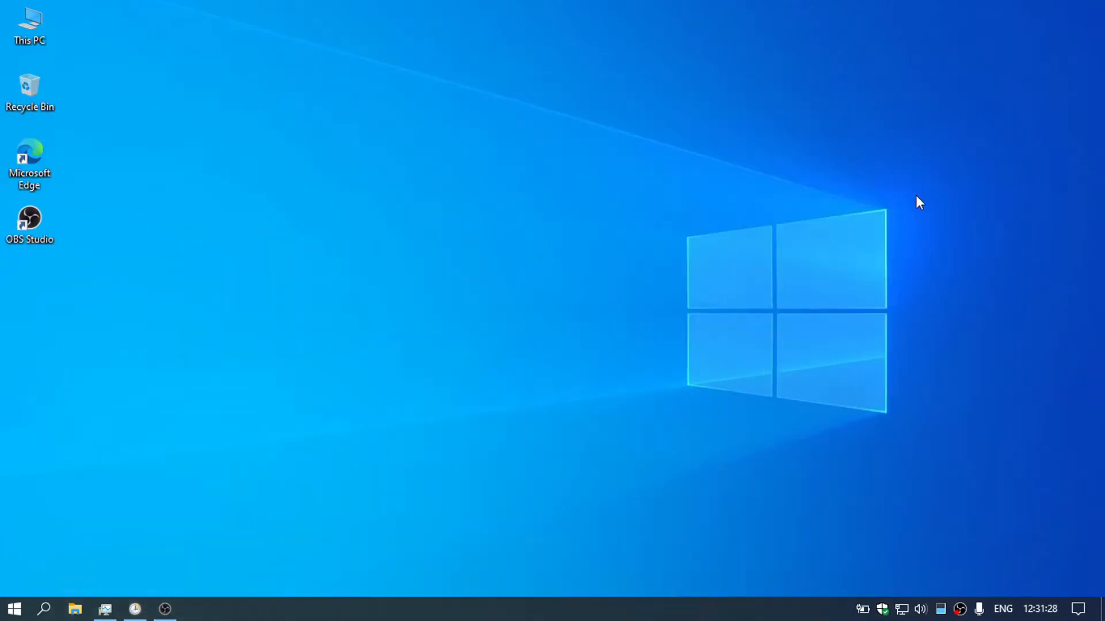
pyautogui.rightClick(916, 195)
pyautogui.click(931, 246)
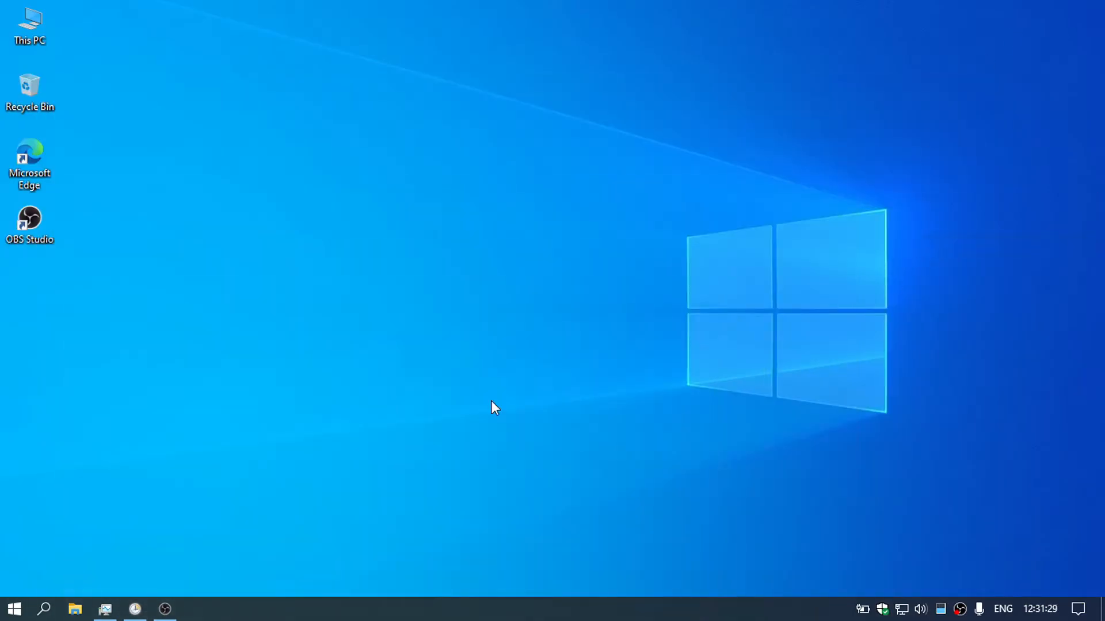
# - Return to Task Scheduler, run the selected Temp cleanup task and dismiss its notification
pyautogui.click(165, 608)
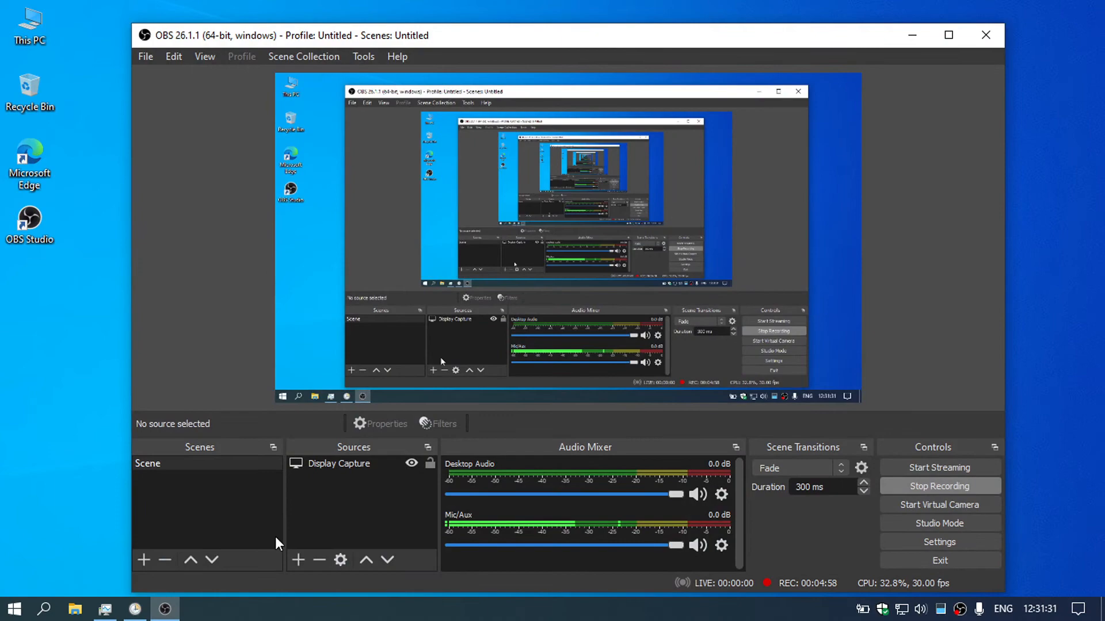
pyautogui.click(135, 609)
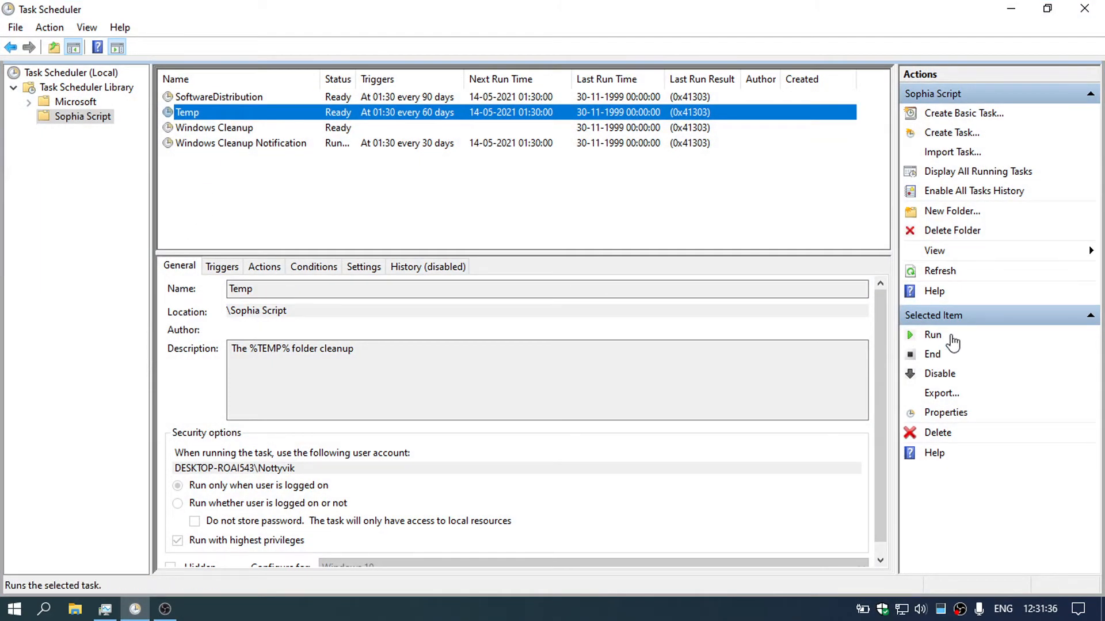
pyautogui.click(975, 336)
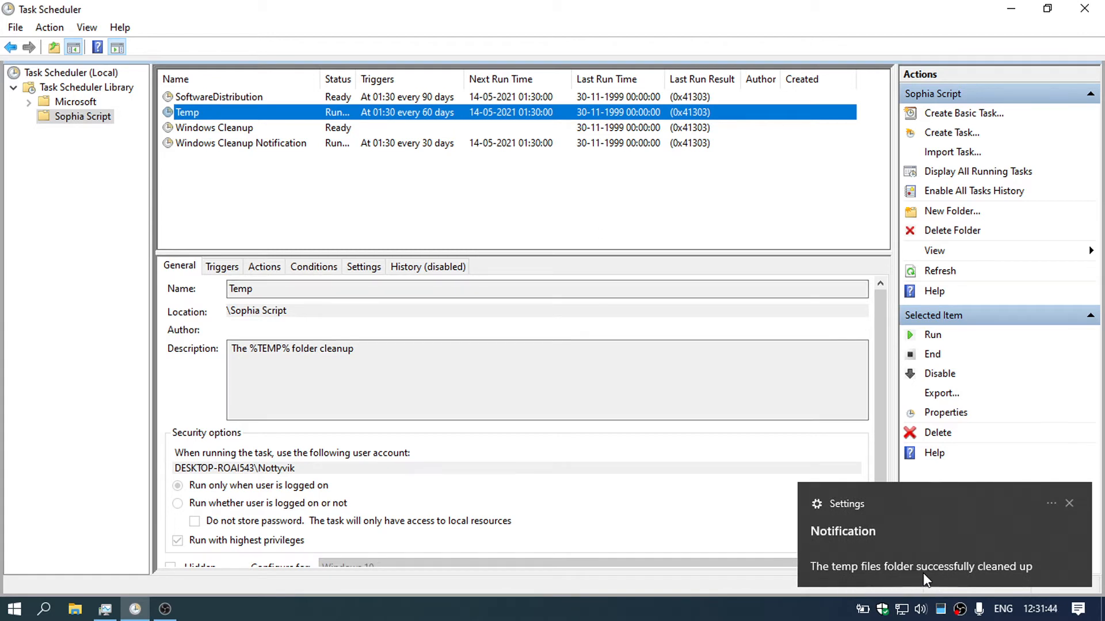
pyautogui.click(1069, 503)
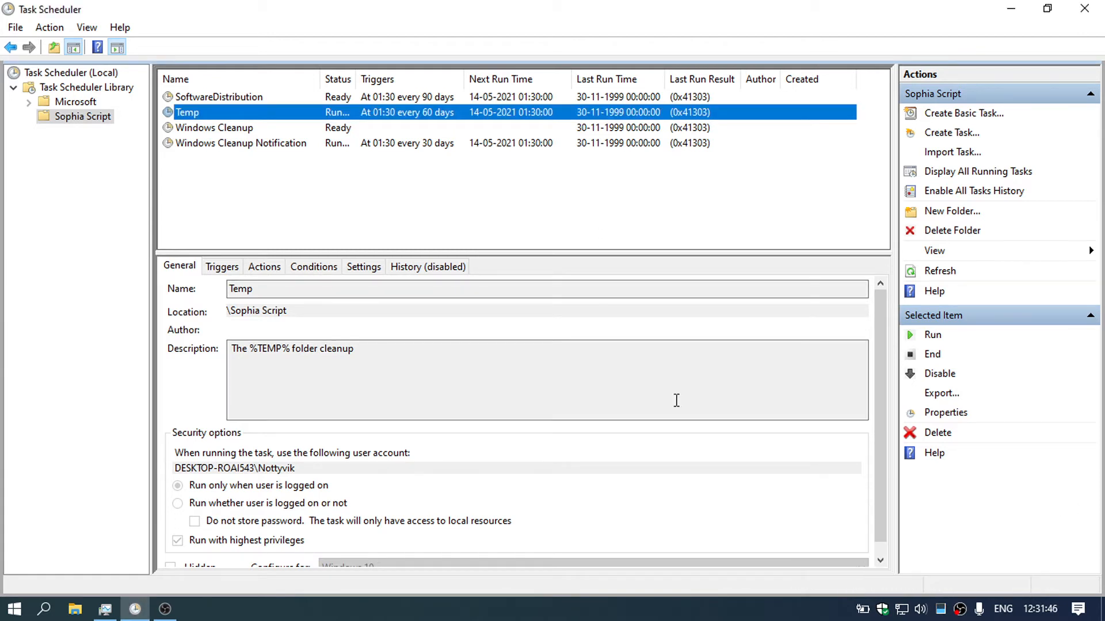
# - Run the SoftwareDistribution task from the Sophia Script folder and minimize Task Scheduler
pyautogui.click(203, 98)
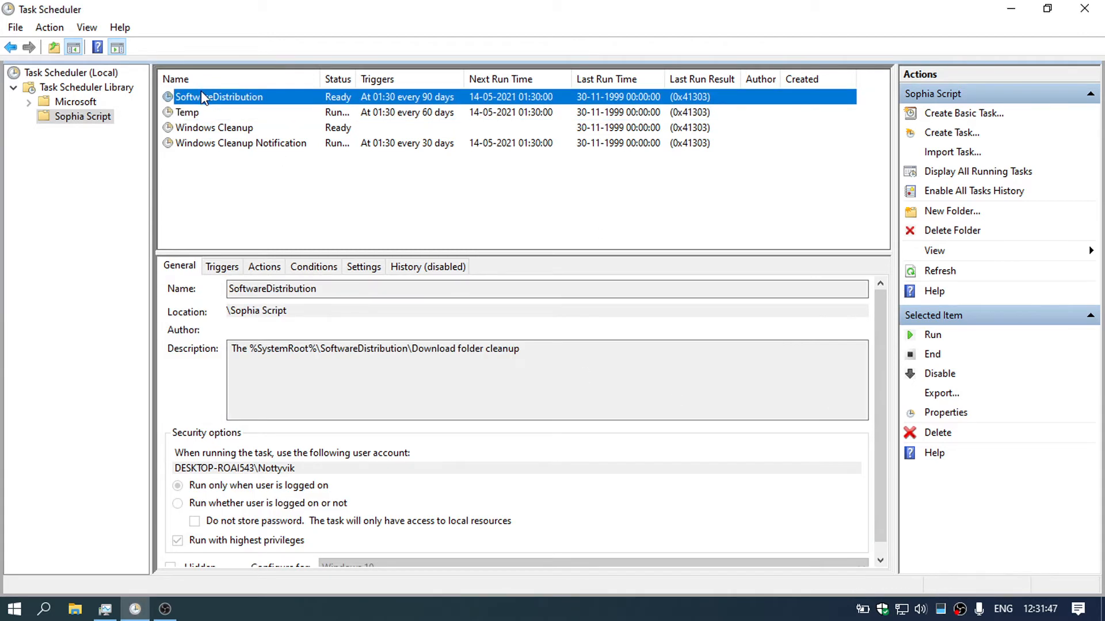
pyautogui.click(934, 336)
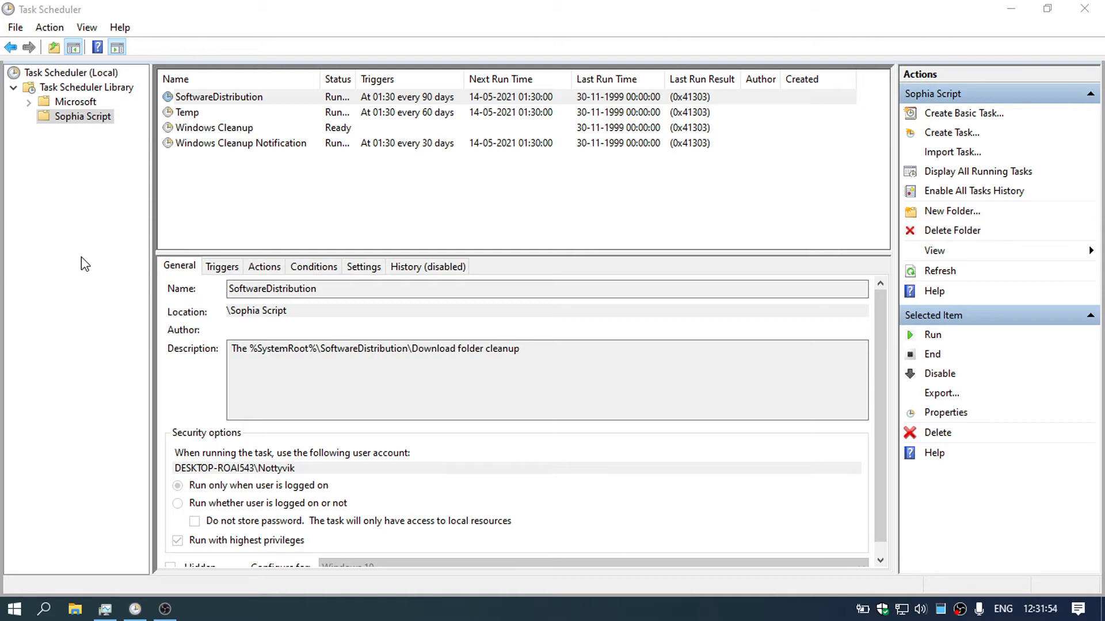
pyautogui.click(342, 236)
pyautogui.click(1011, 9)
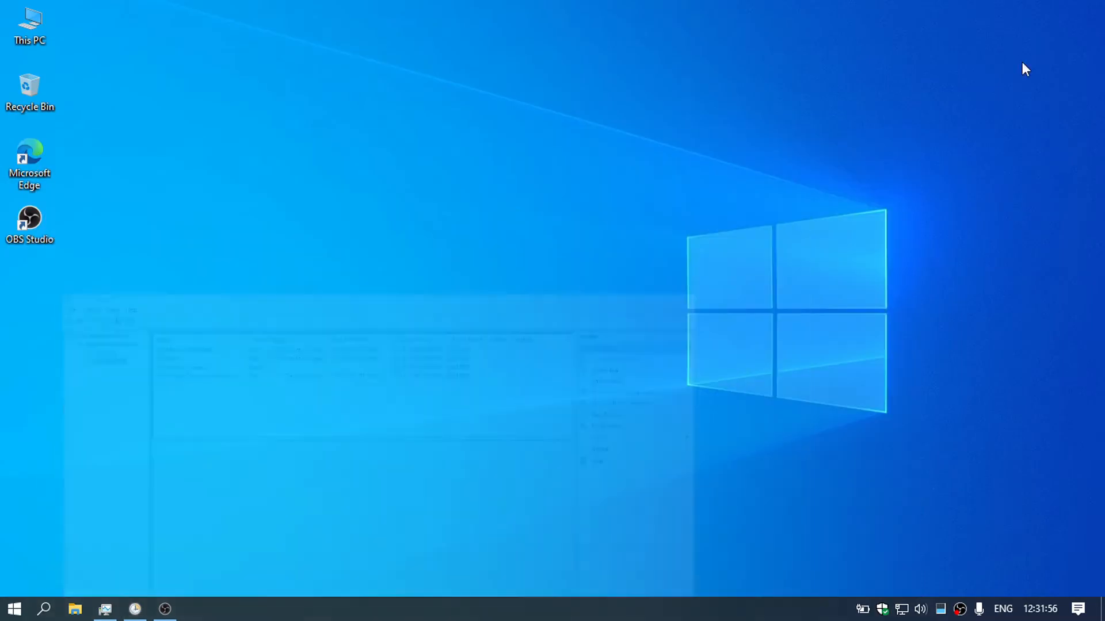
# - Clear all notifications in the action centre and close it
pyautogui.click(1078, 608)
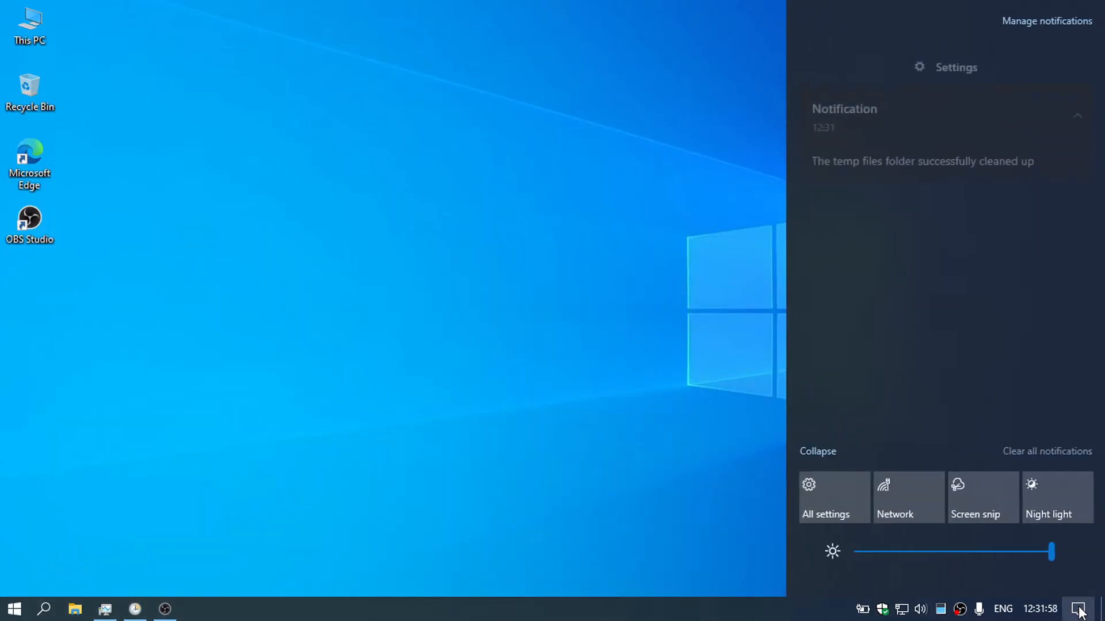
pyautogui.click(1069, 451)
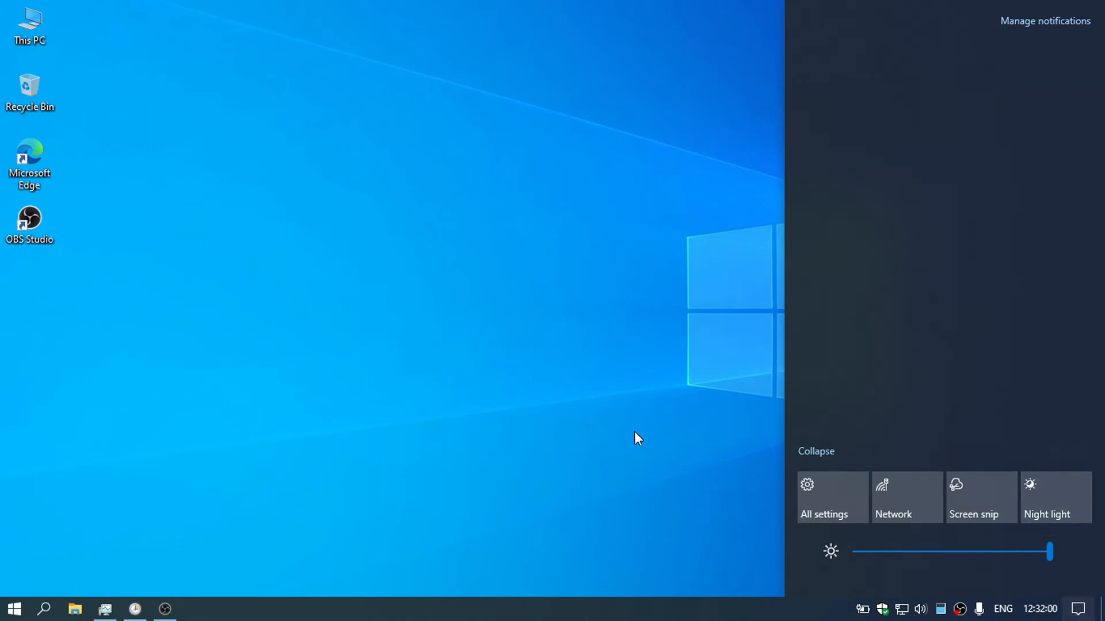
pyautogui.click(634, 432)
# - Look at OBS Studio's recording window, and return to Task Scheduler with the SoftwareDistribution task selected
pyautogui.click(165, 608)
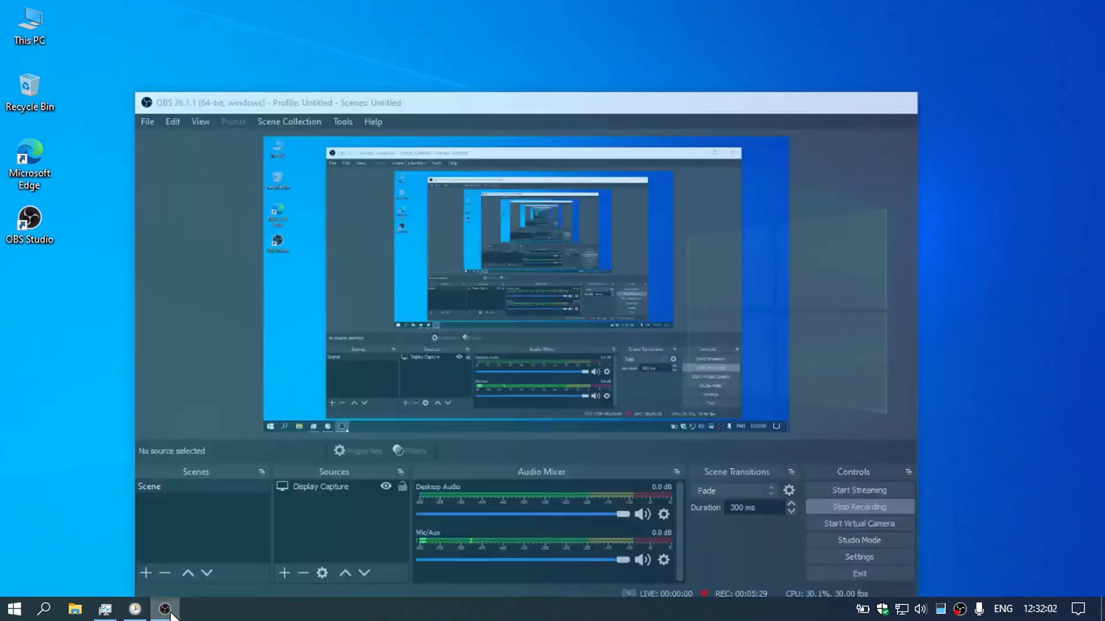
pyautogui.click(135, 609)
pyautogui.click(165, 609)
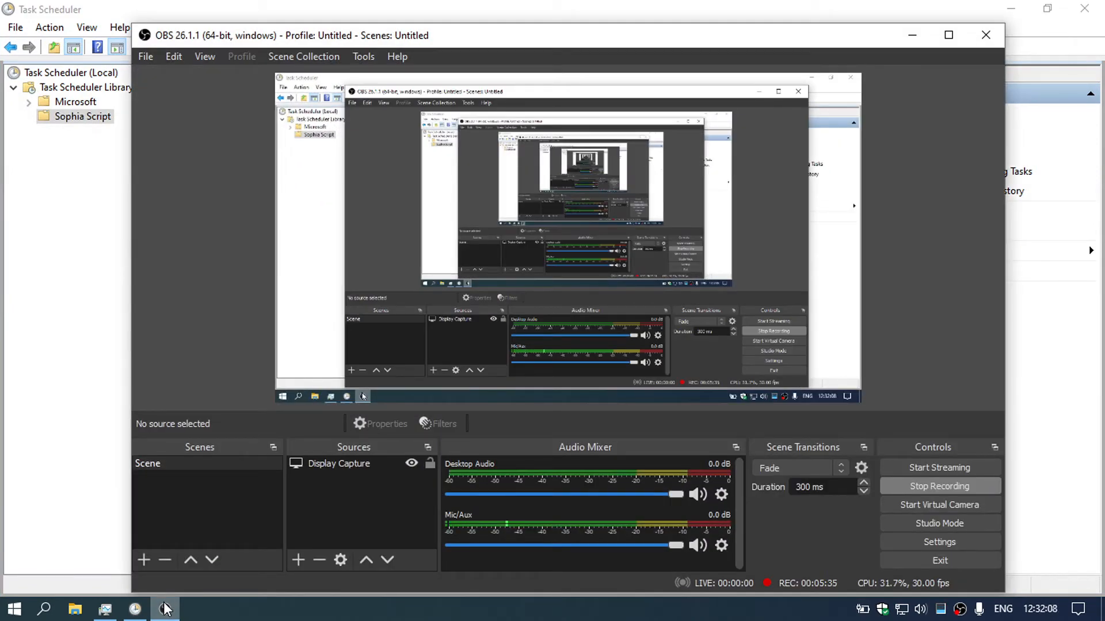
pyautogui.click(165, 609)
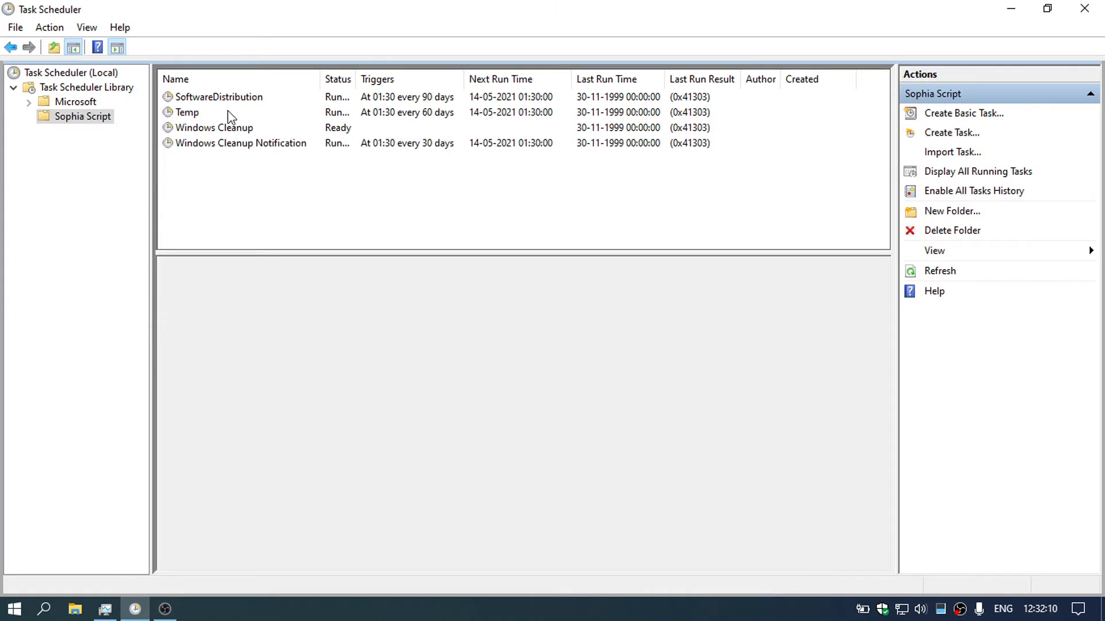
pyautogui.click(217, 99)
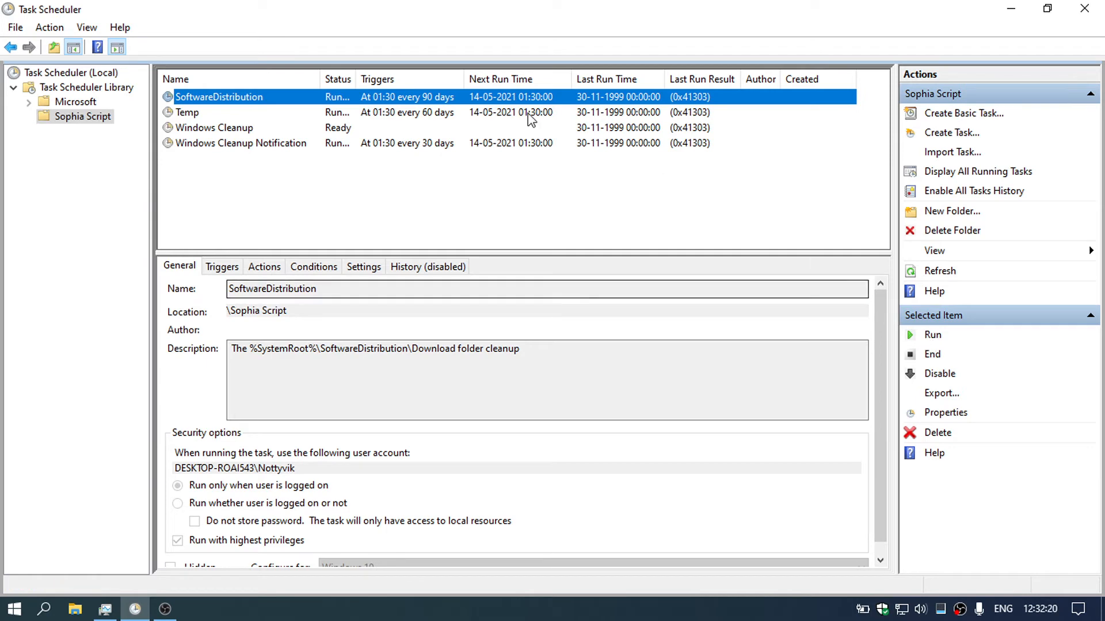
# - Switch to Task Manager, compare the processes sorted by CPU and by memory, and minimize it
pyautogui.click(112, 610)
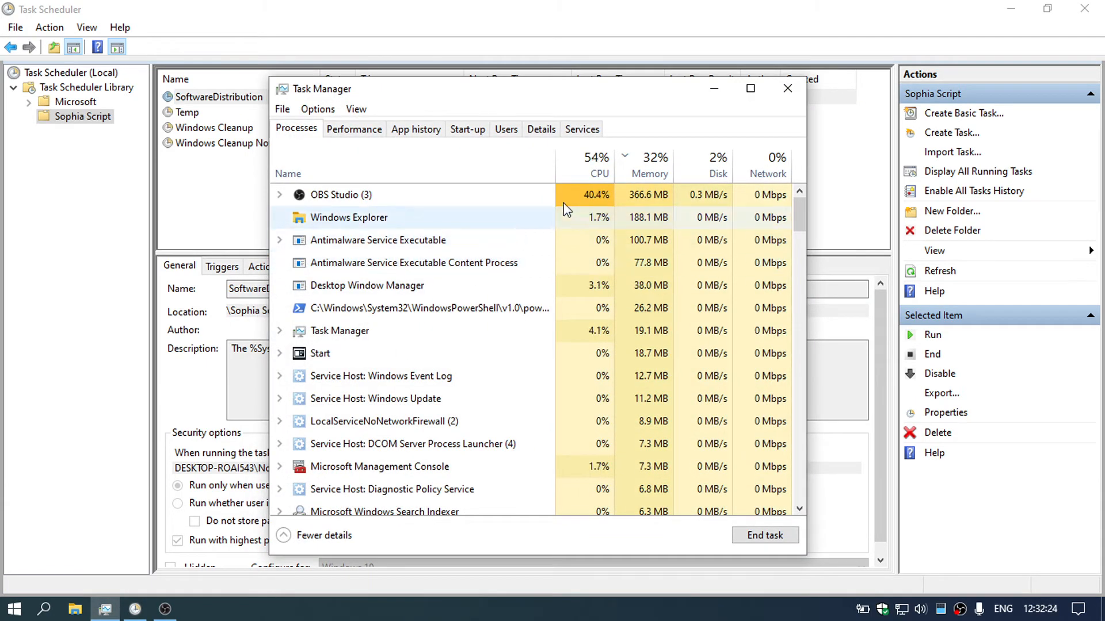
pyautogui.click(599, 173)
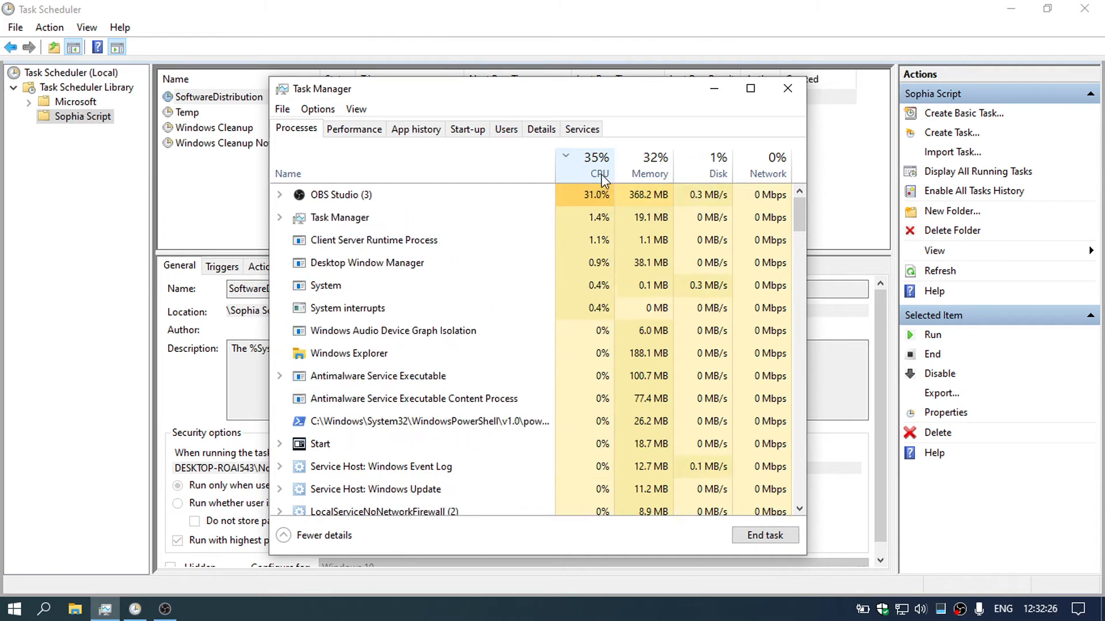
pyautogui.click(638, 175)
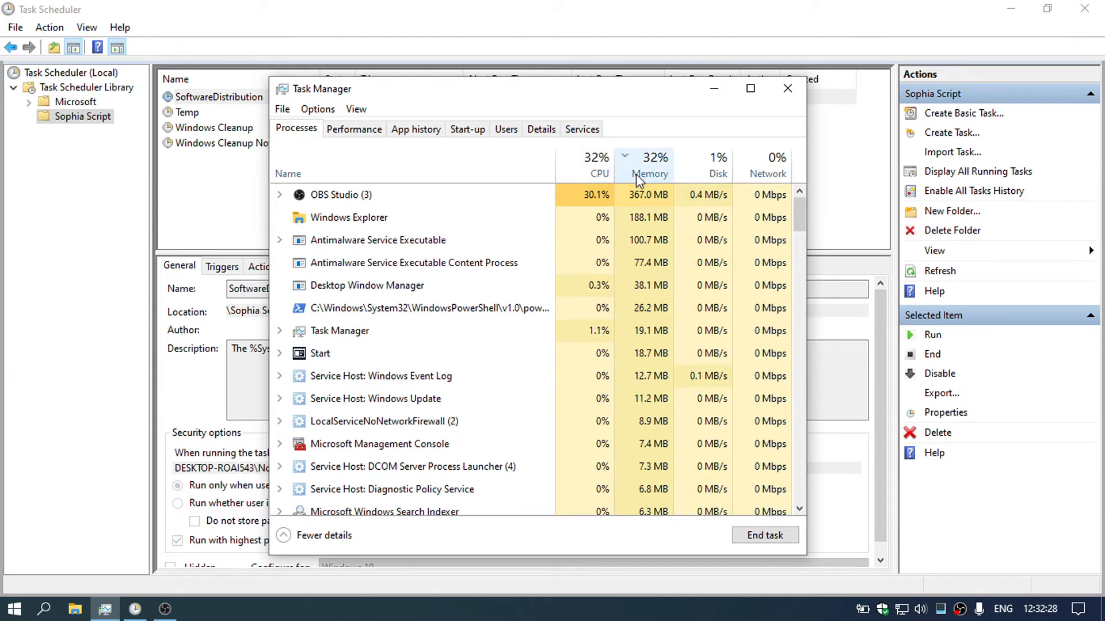
pyautogui.click(584, 173)
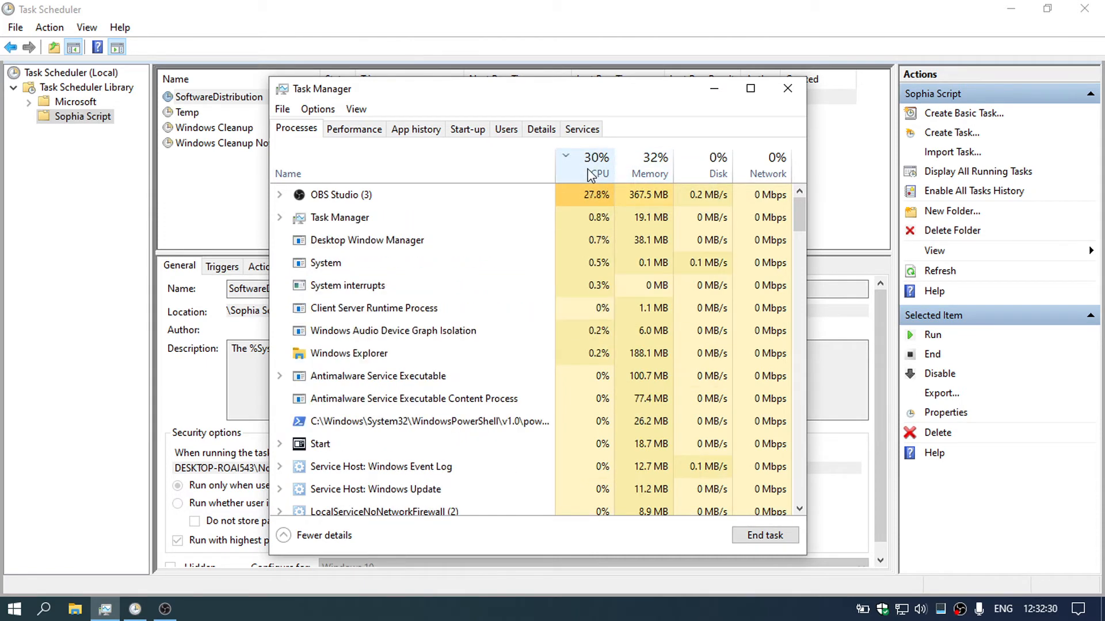
pyautogui.click(637, 176)
pyautogui.moveTo(636, 82); pyautogui.dragTo(617, 85)
pyautogui.click(685, 86)
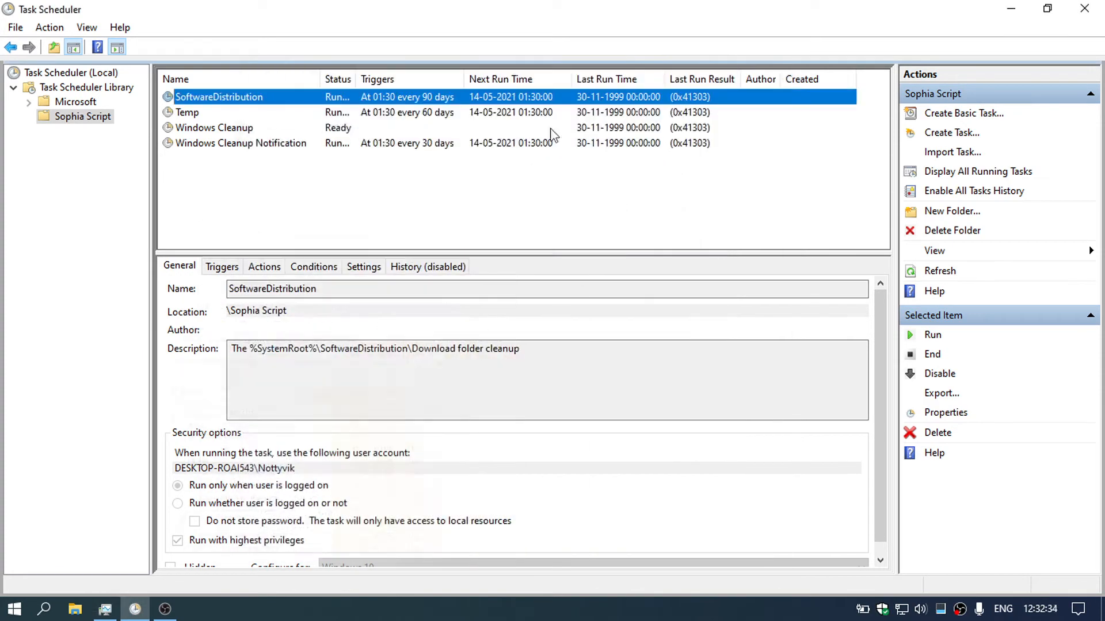
# - Run the SoftwareDistribution task again, and briefly view This PC in File Explorer before minimizing it
pyautogui.rightClick(273, 99)
pyautogui.click(303, 105)
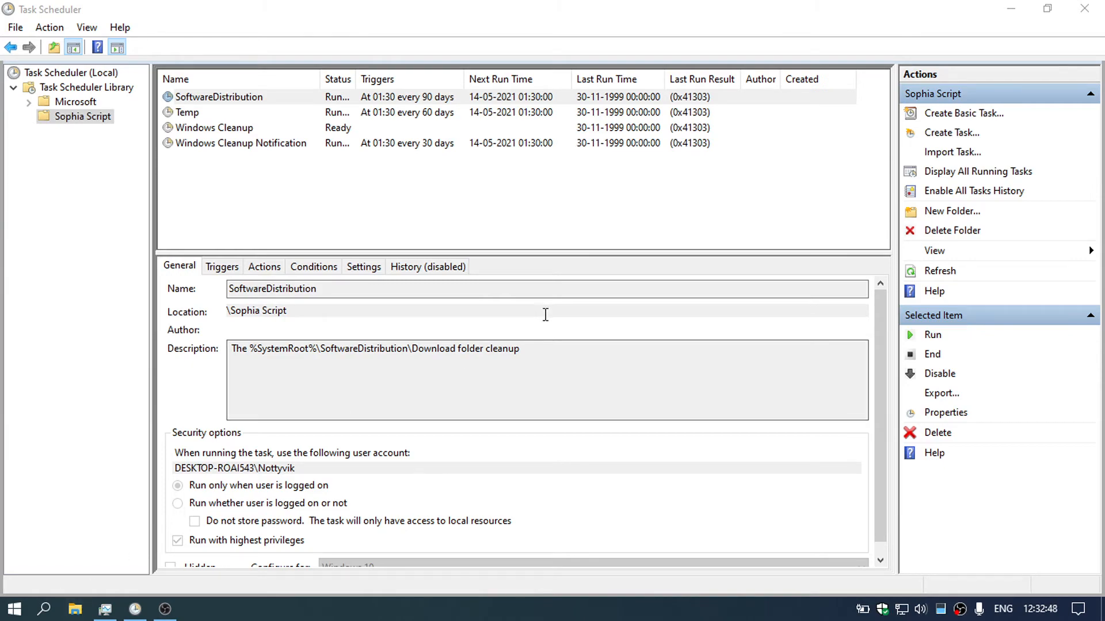
pyautogui.press('super+e')
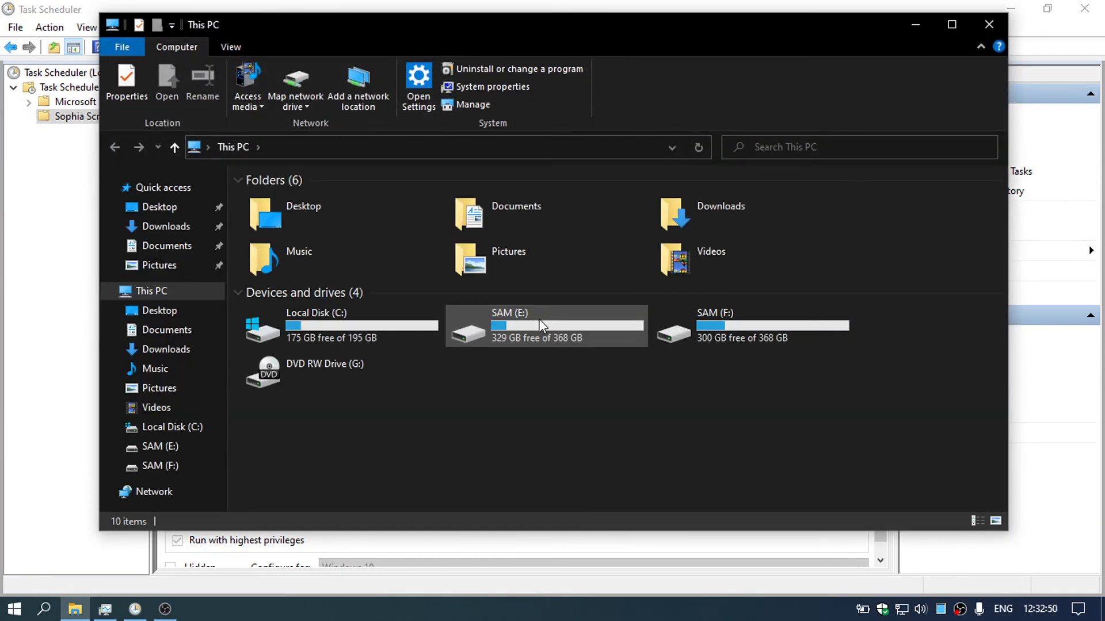
pyautogui.click(74, 609)
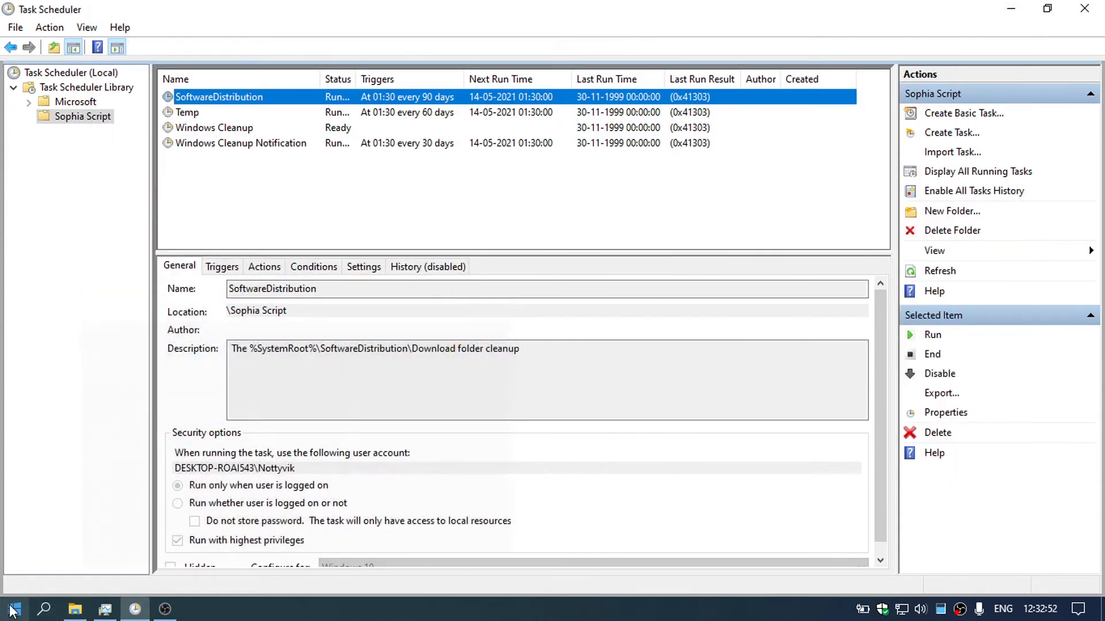
# - Open the Windows temp folder by running temp from the Run dialog
pyautogui.rightClick(12, 610)
pyautogui.click(51, 526)
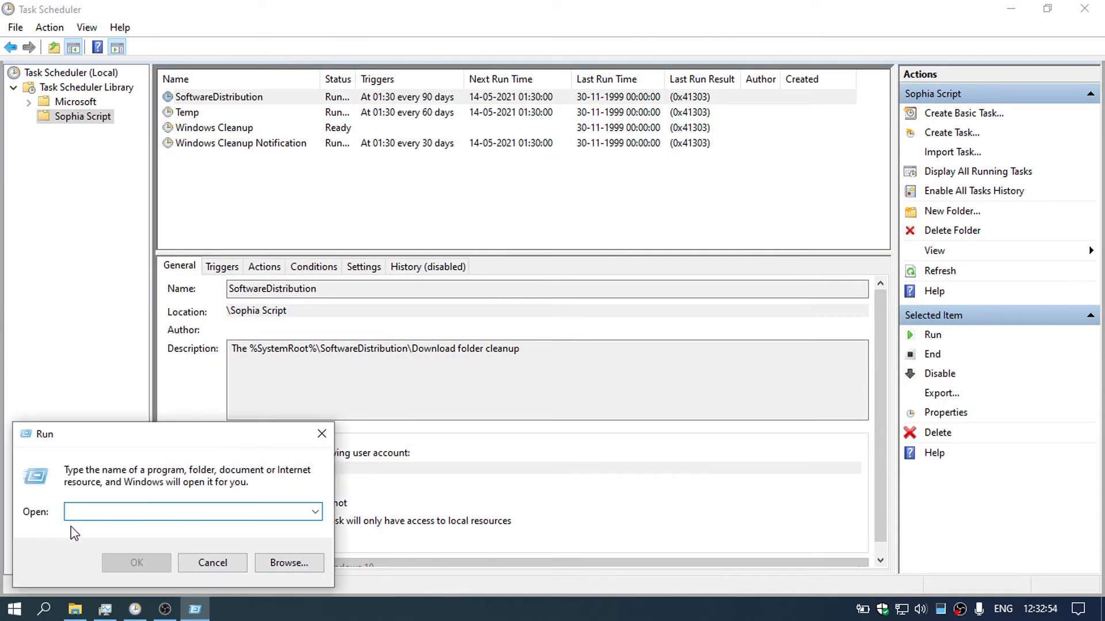
pyautogui.write('temp')
pyautogui.press('Return')
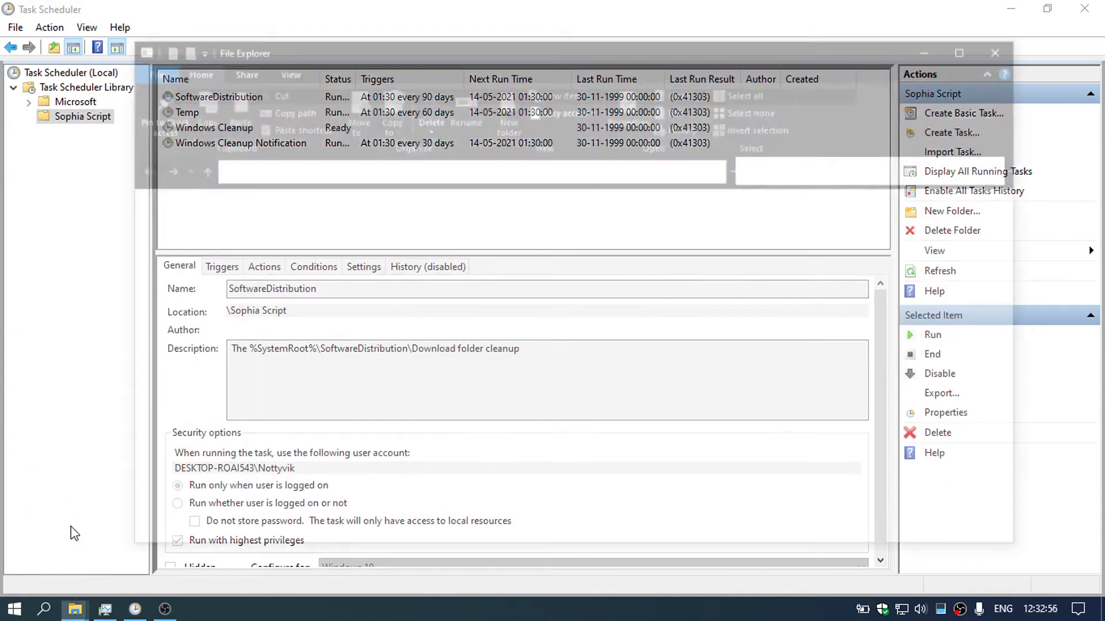
pyautogui.click(573, 326)
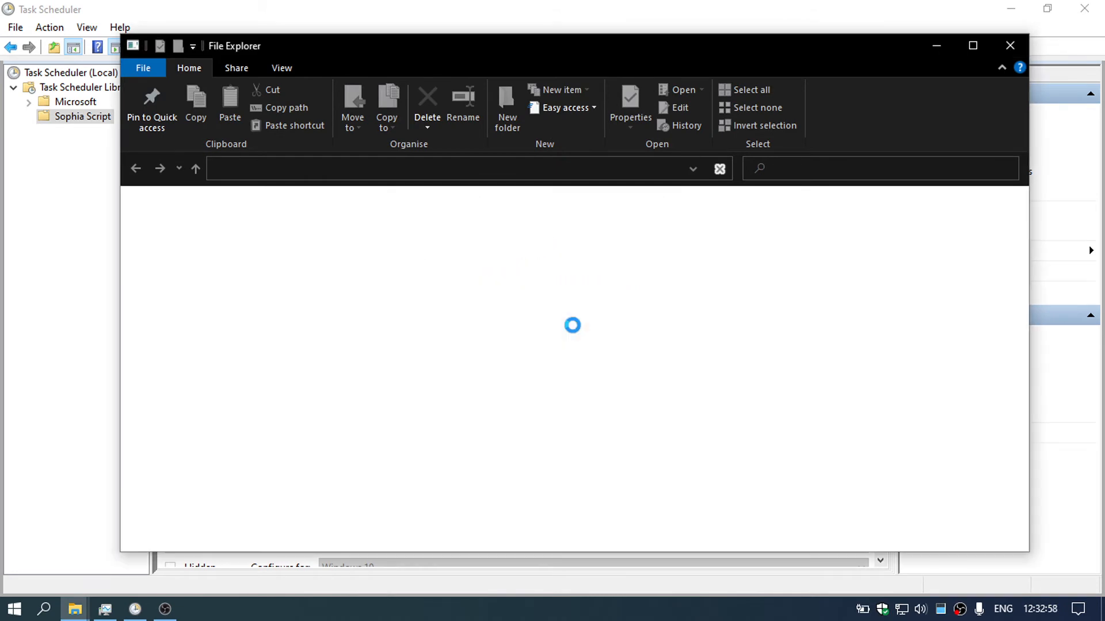
# - Open the %TEMP% folder in a second File Explorer window by running %temp%
pyautogui.rightClick(3, 614)
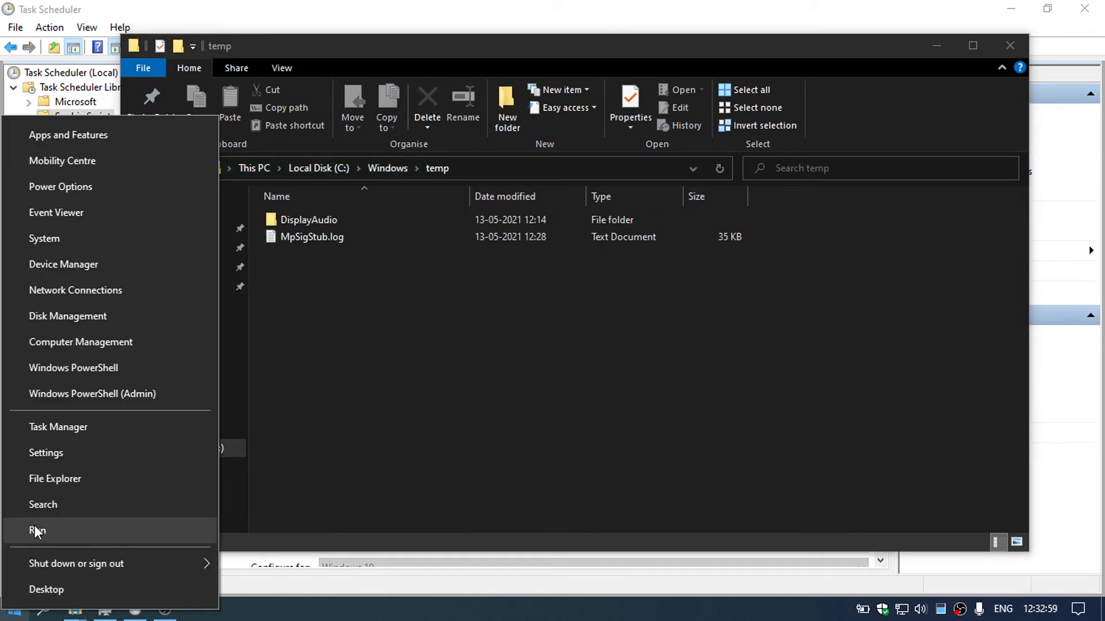
pyautogui.click(35, 526)
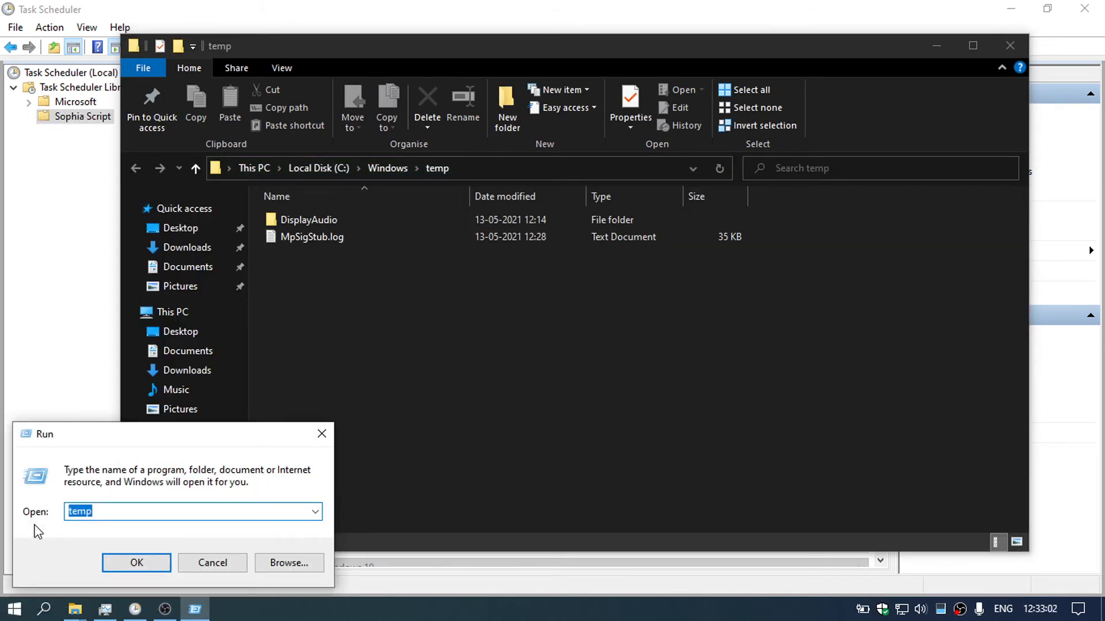
pyautogui.press('Left')
pyautogui.write('%')
pyautogui.press('Return')
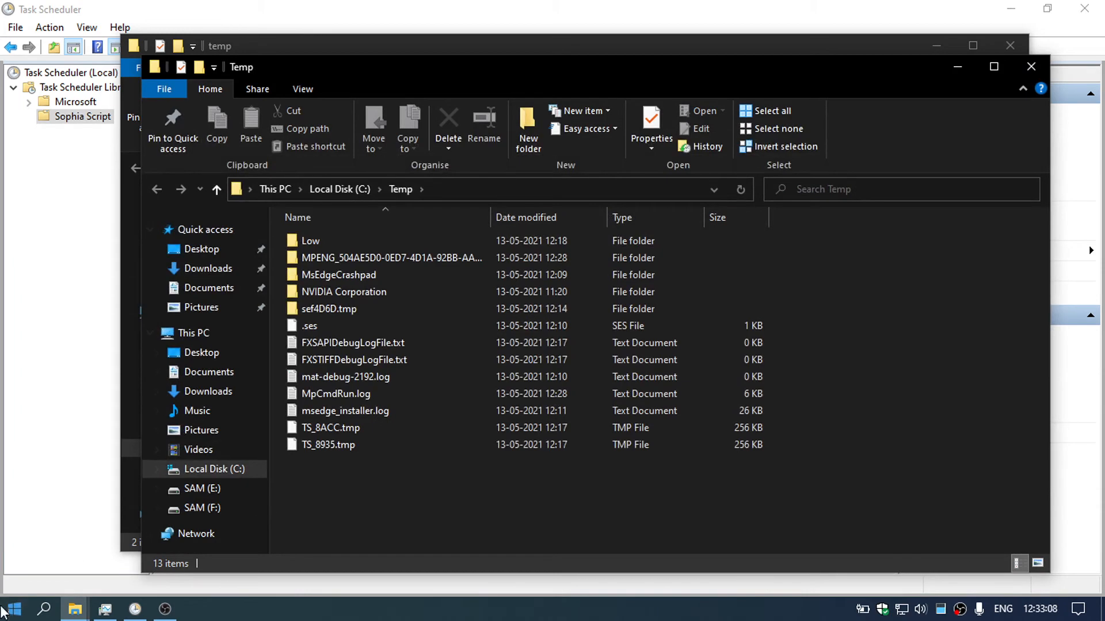
# - Move both temp folder windows aside so that the task list in Task Scheduler is uncovered
pyautogui.rightClick(2, 611)
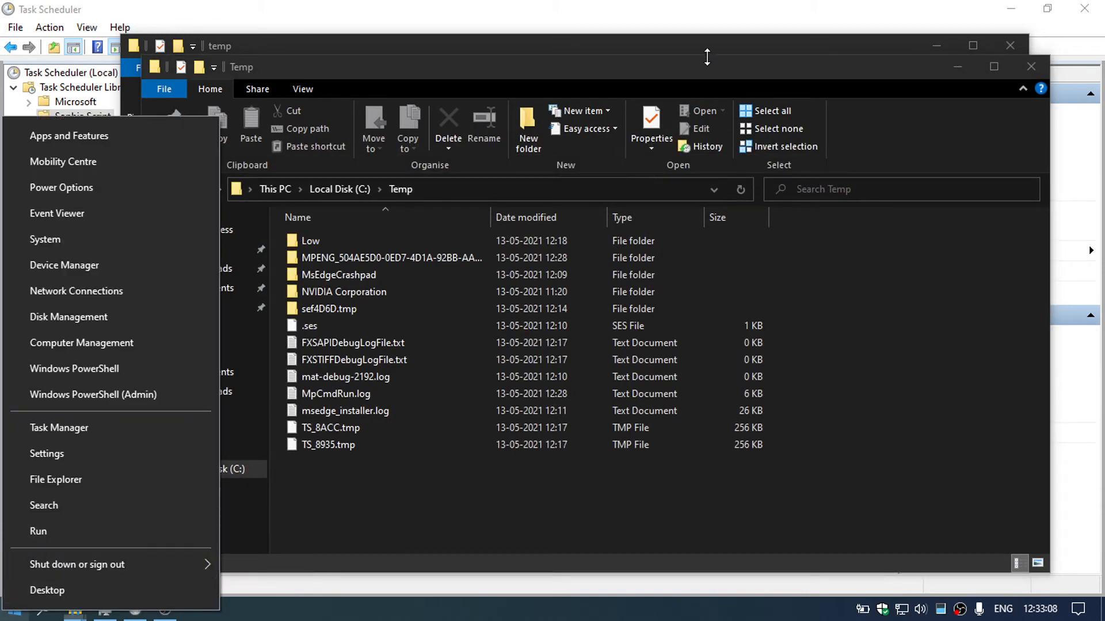
pyautogui.click(736, 69)
pyautogui.moveTo(735, 70); pyautogui.dragTo(782, 101)
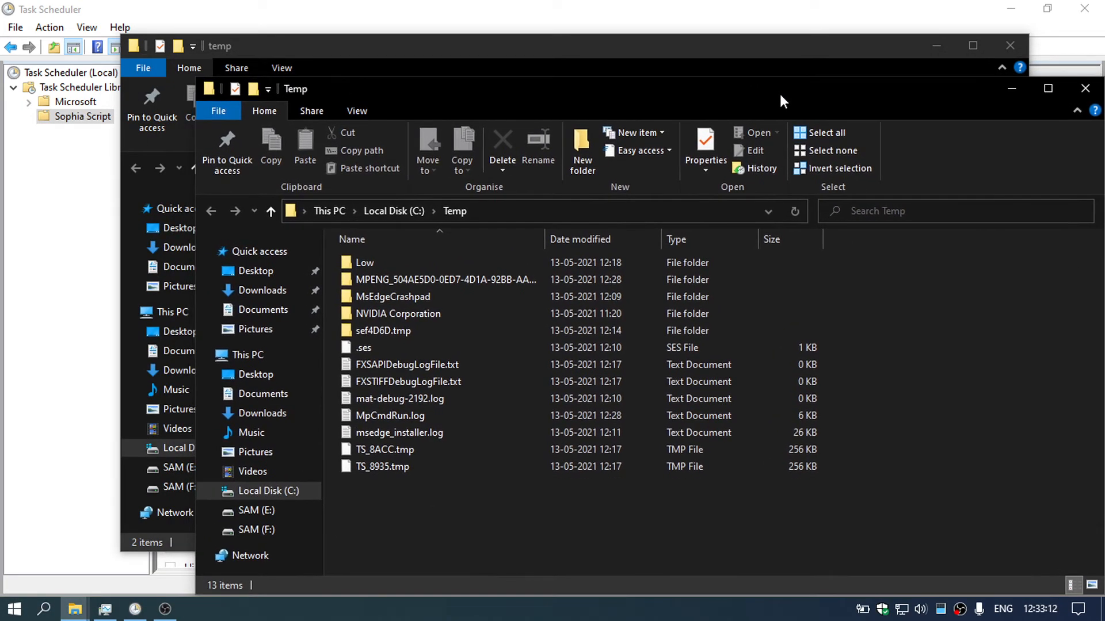
pyautogui.click(746, 50)
pyautogui.moveTo(746, 50); pyautogui.dragTo(825, 77)
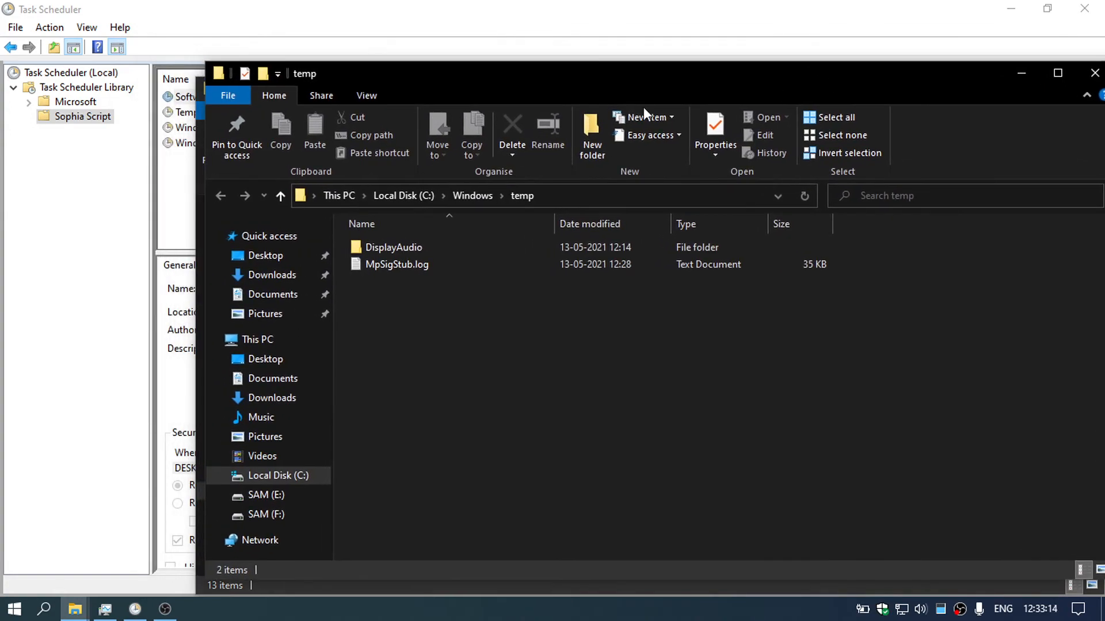
# - Bring Task Scheduler to the front, run the Temp task again and minimize the window
pyautogui.click(120, 190)
pyautogui.click(188, 116)
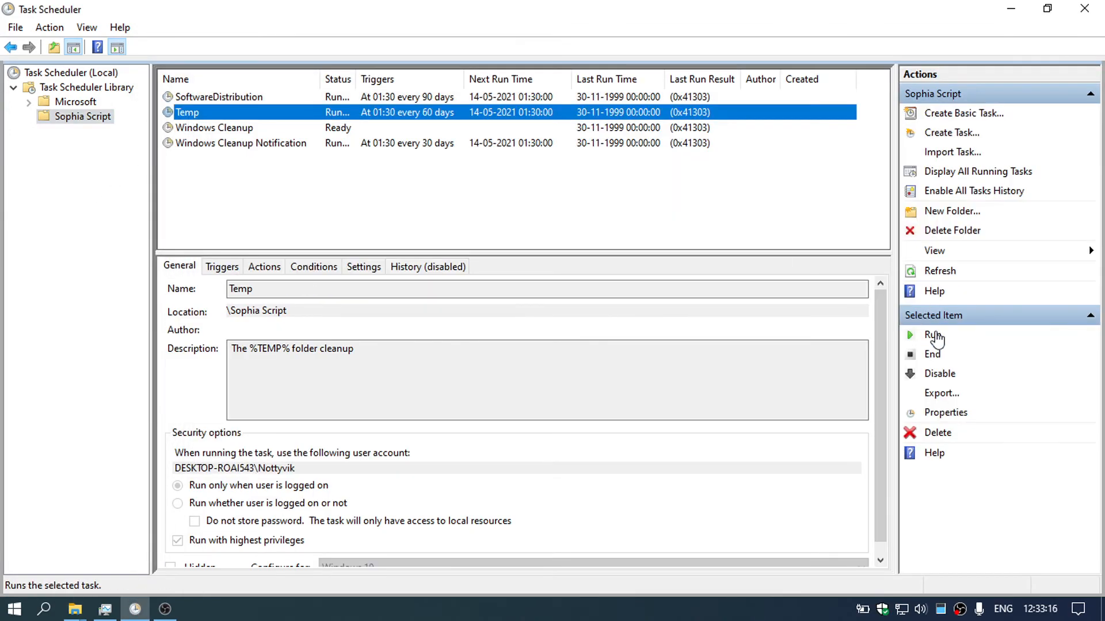
pyautogui.click(934, 335)
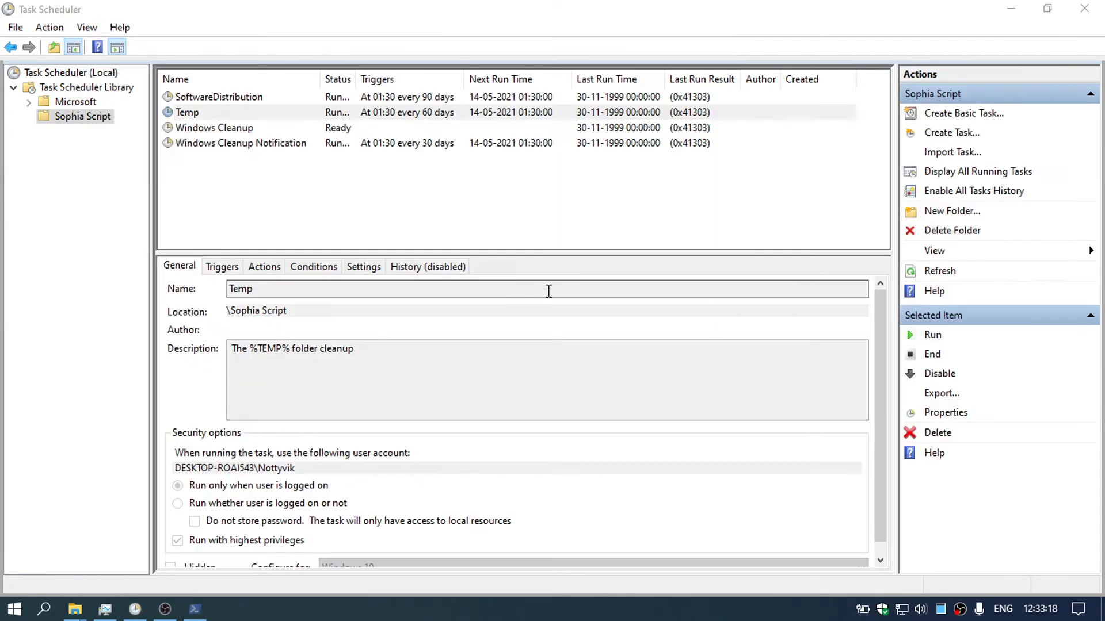
pyautogui.click(1011, 9)
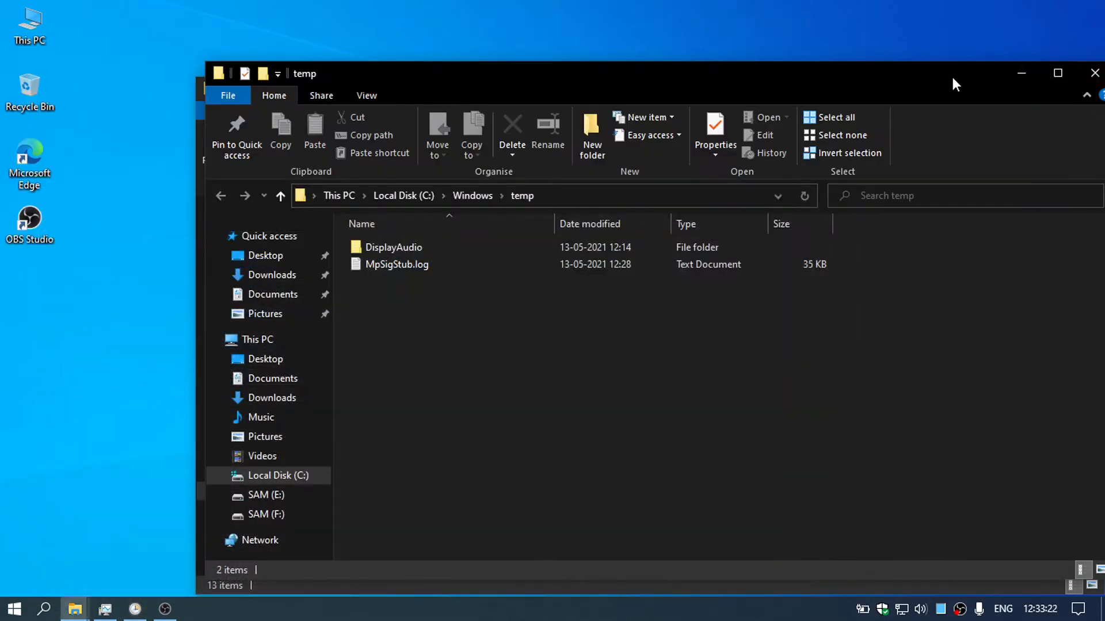
# - Close the Windows temp folder window and dismiss the cleanup notification
pyautogui.click(1093, 73)
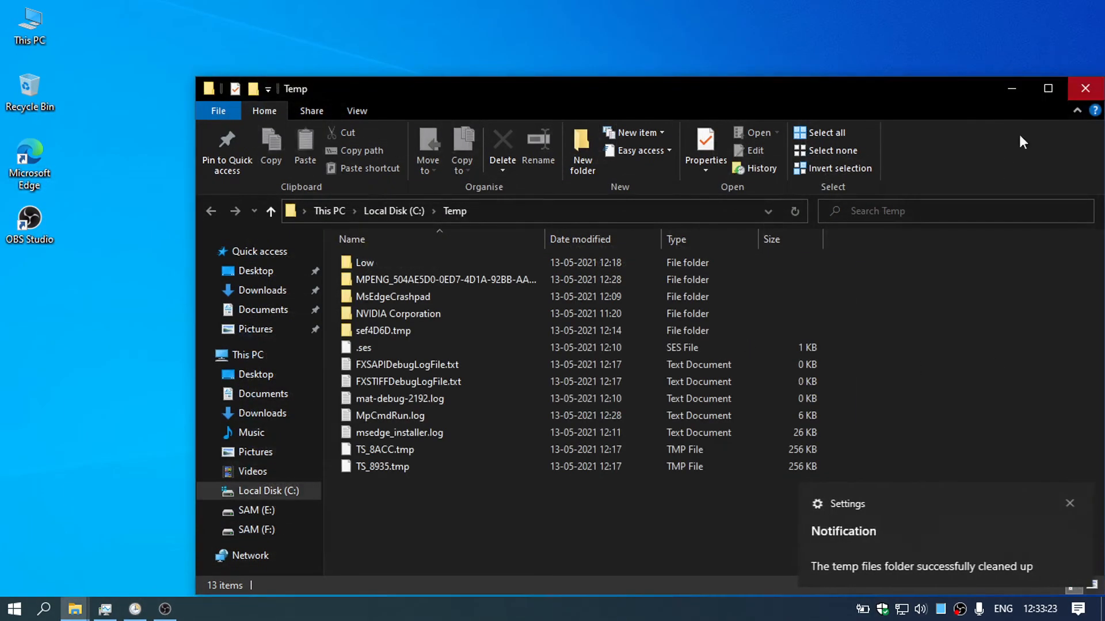
pyautogui.click(1069, 504)
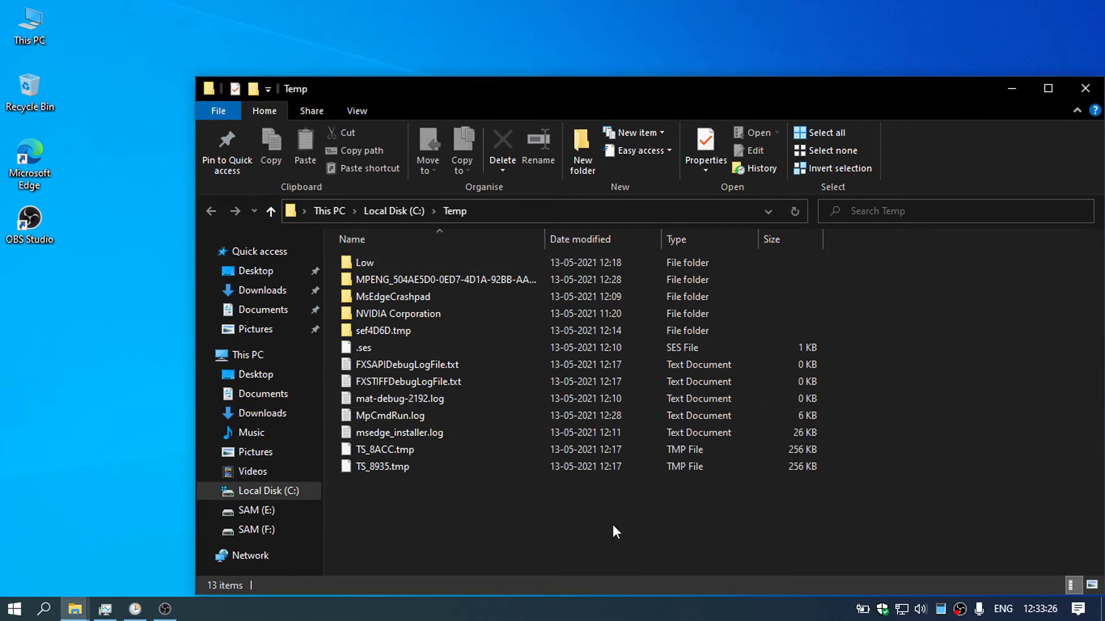
# - Close the Temp folder window and the This PC window, and switch back to Task Scheduler
pyautogui.click(1086, 88)
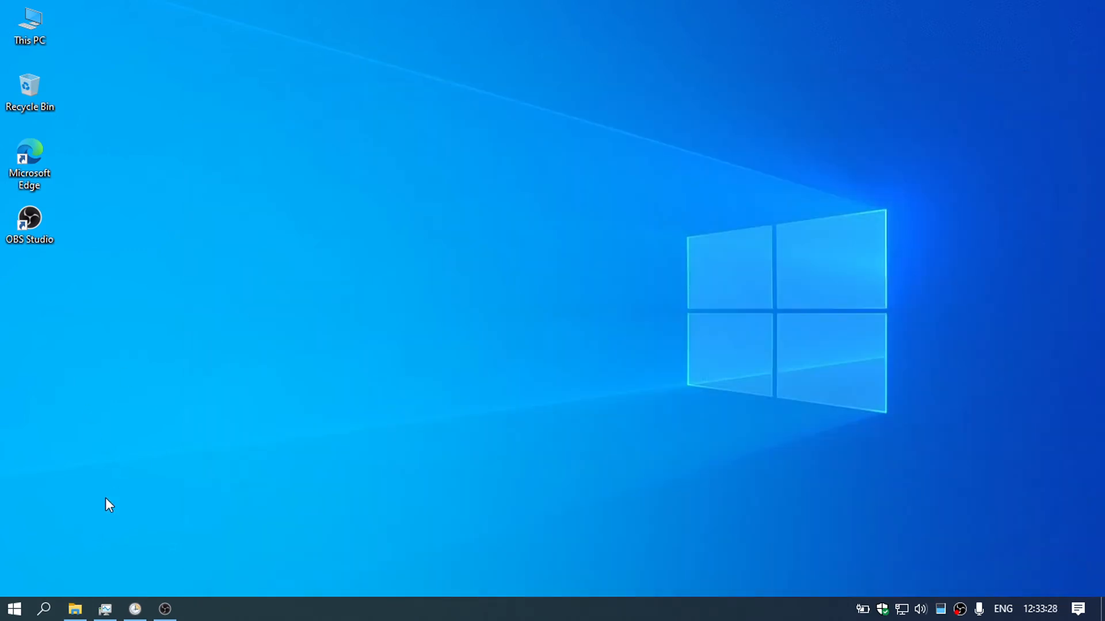
pyautogui.click(85, 614)
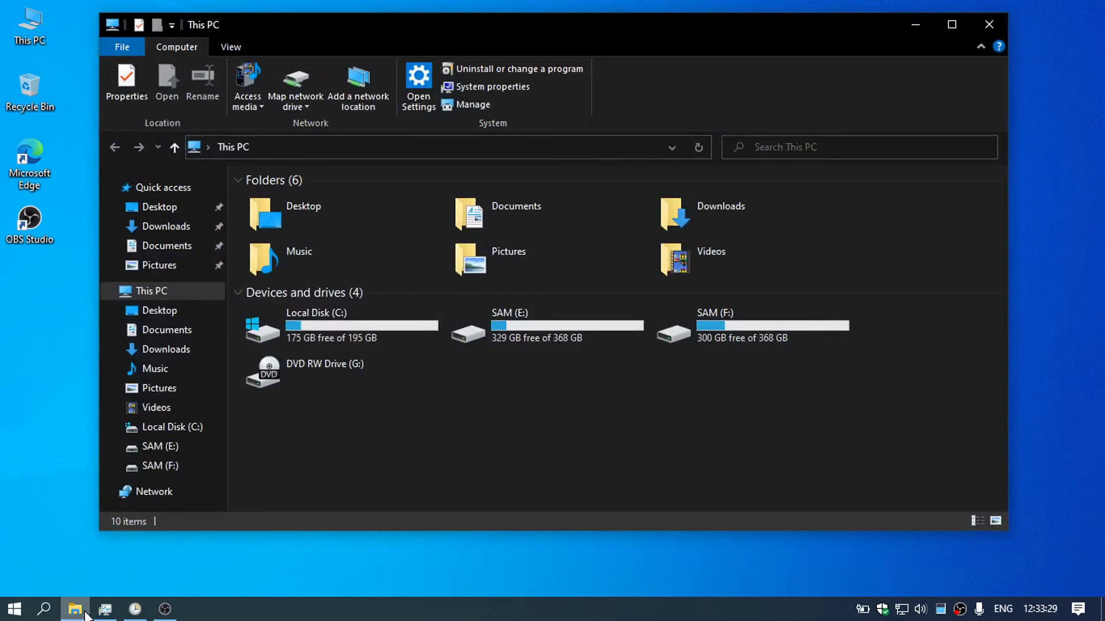
pyautogui.click(984, 22)
pyautogui.click(135, 609)
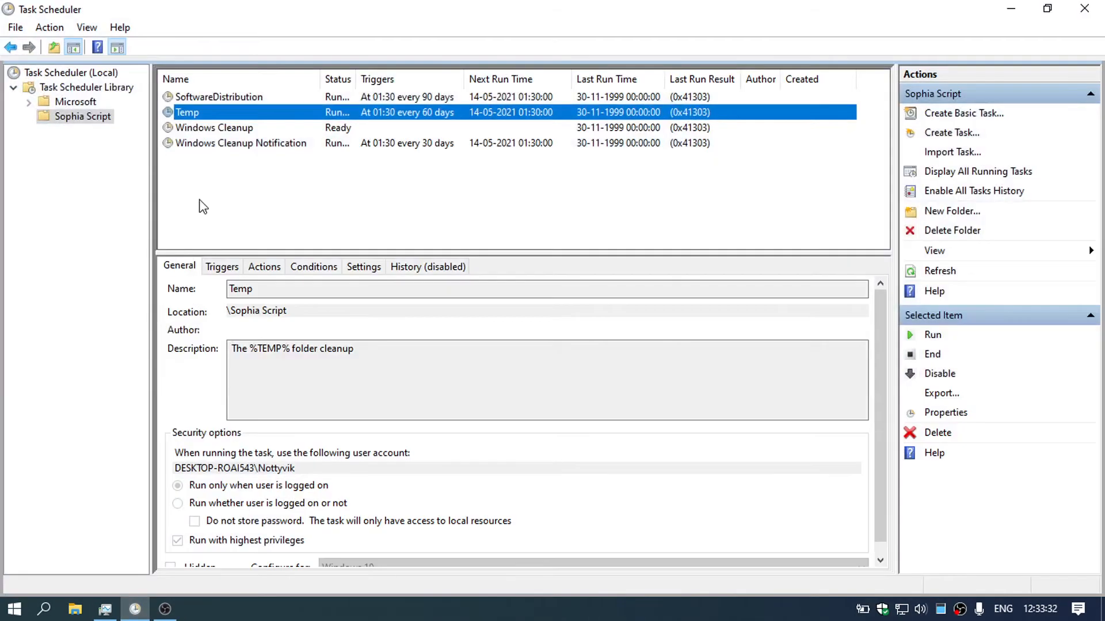
# - Clear all notifications from the action center and return to the Sophia Script task list
pyautogui.click(1078, 609)
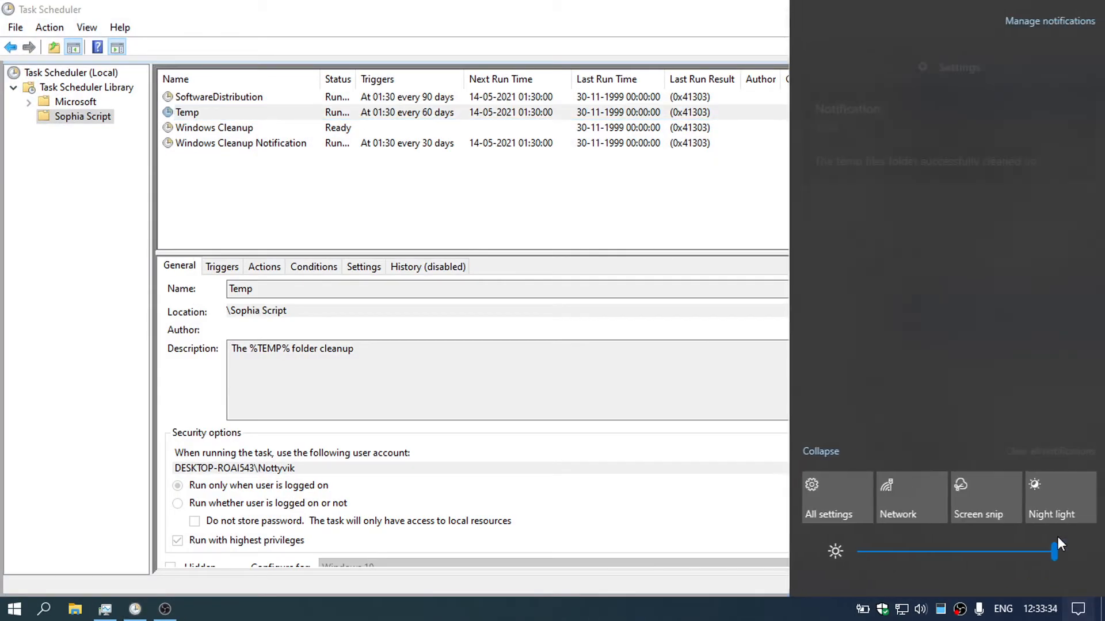
pyautogui.click(1059, 448)
pyautogui.click(349, 198)
# - Disable the Windows Cleanup Notification, Windows Cleanup, Temp and SoftwareDistribution tasks in the Sophia Script folder
pyautogui.rightClick(249, 144)
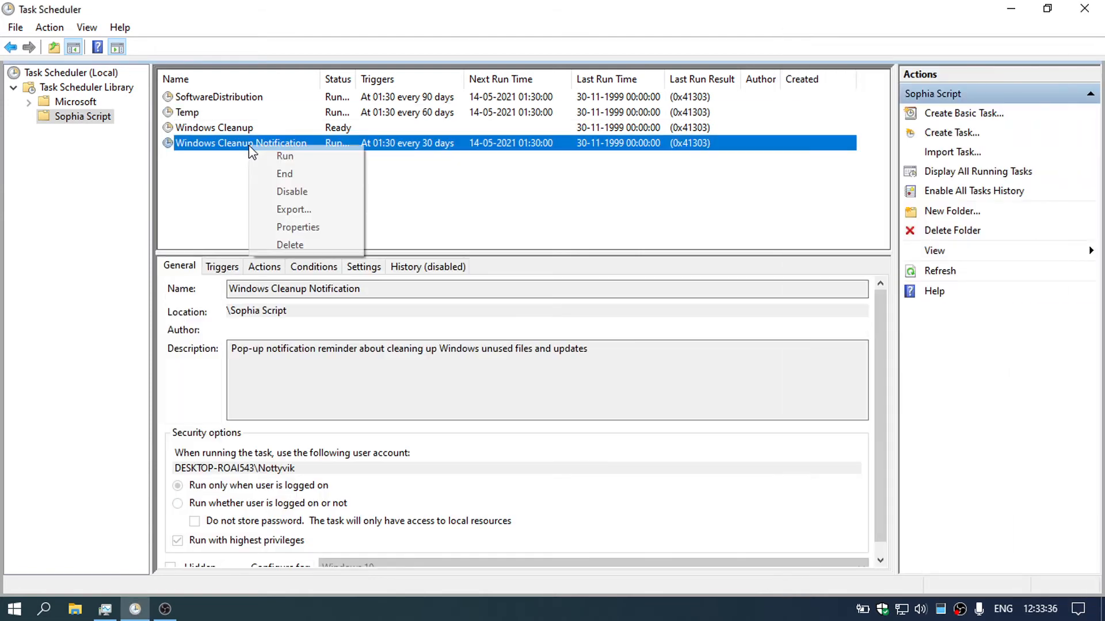
pyautogui.click(288, 199)
pyautogui.rightClick(247, 127)
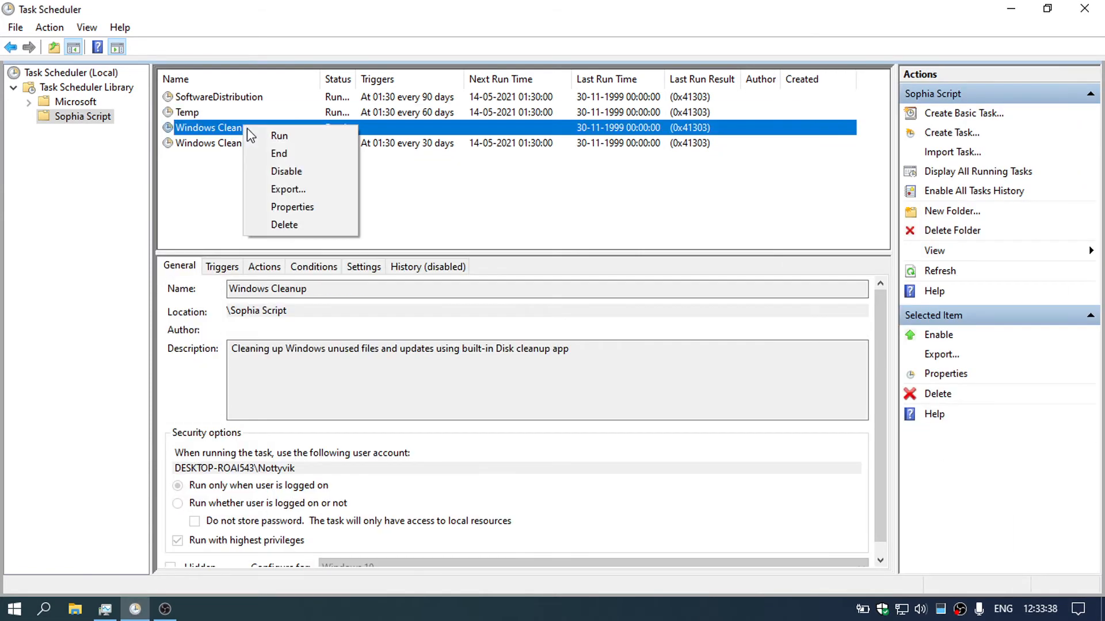
pyautogui.click(287, 171)
pyautogui.rightClick(226, 114)
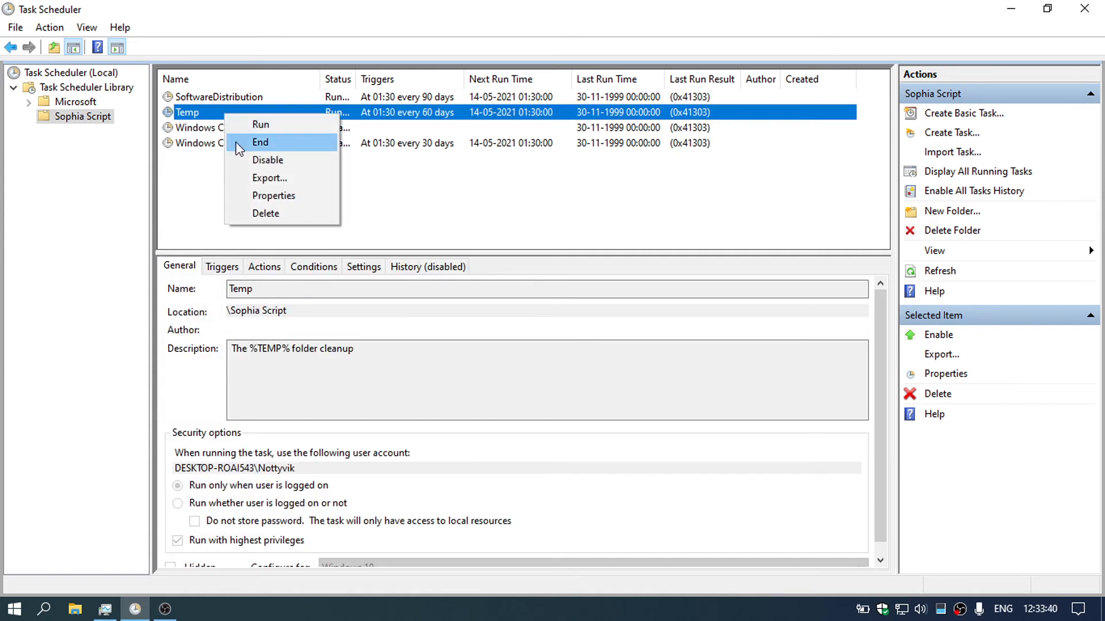
pyautogui.click(309, 165)
pyautogui.rightClick(266, 97)
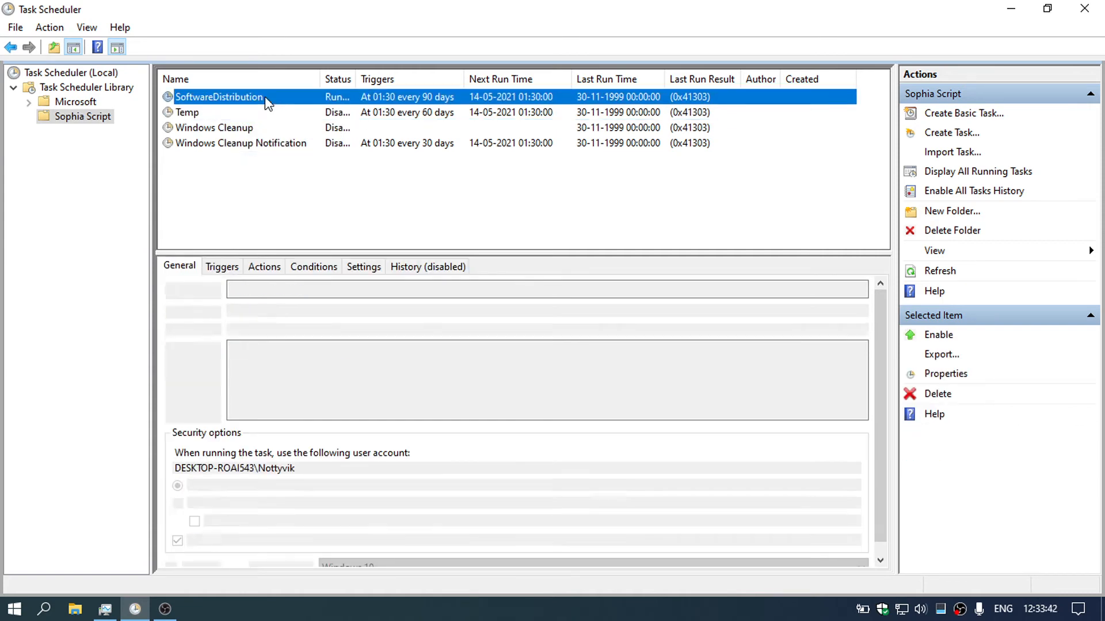
pyautogui.click(346, 147)
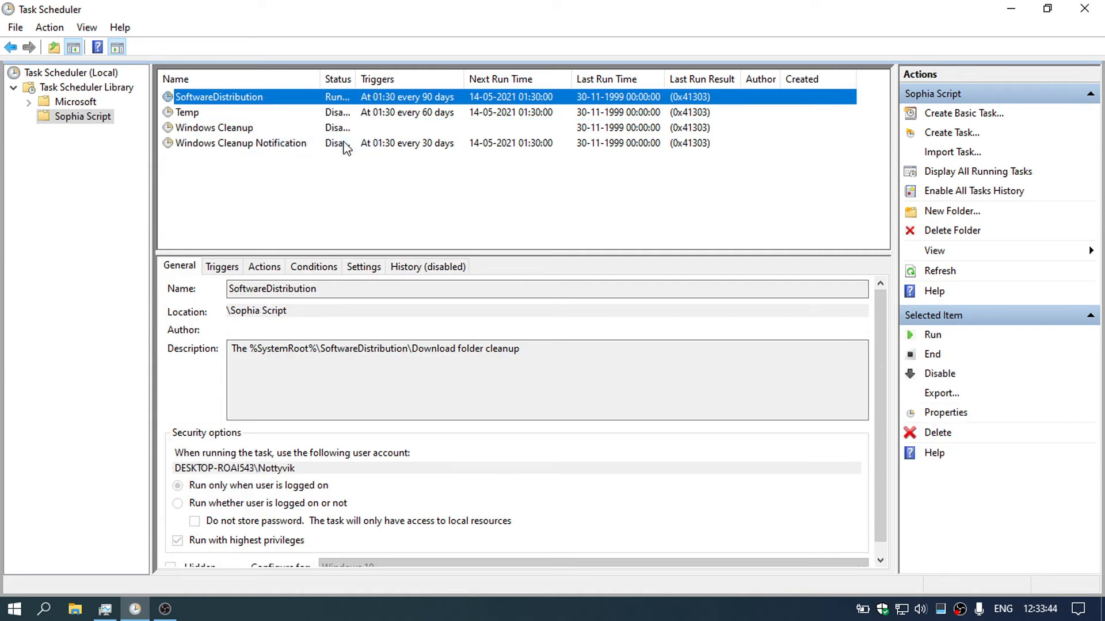
pyautogui.click(360, 188)
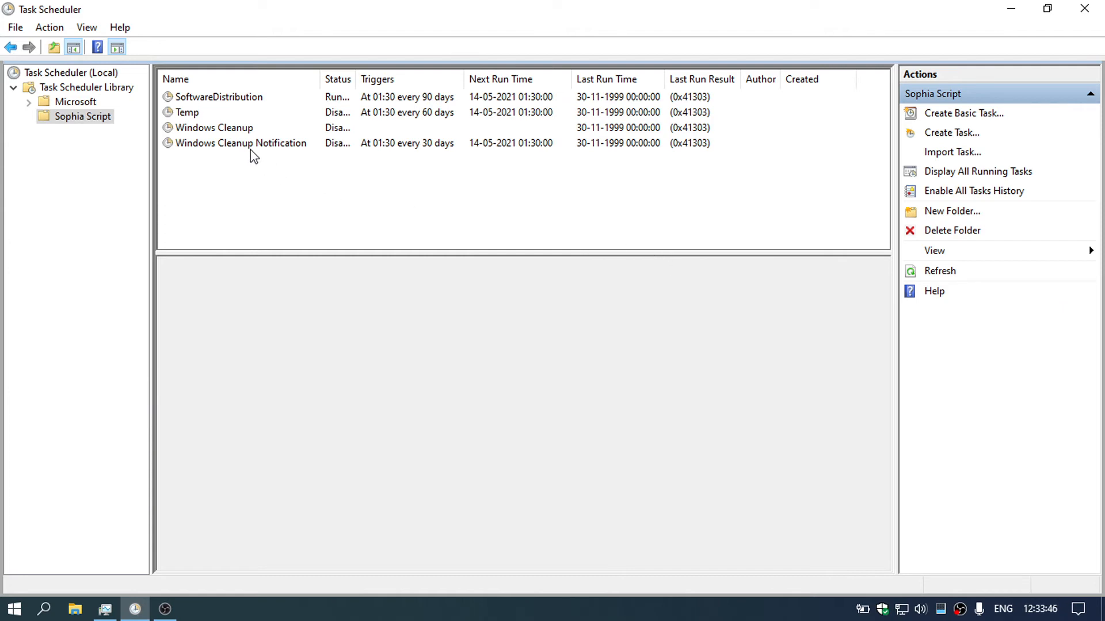
pyautogui.click(251, 149)
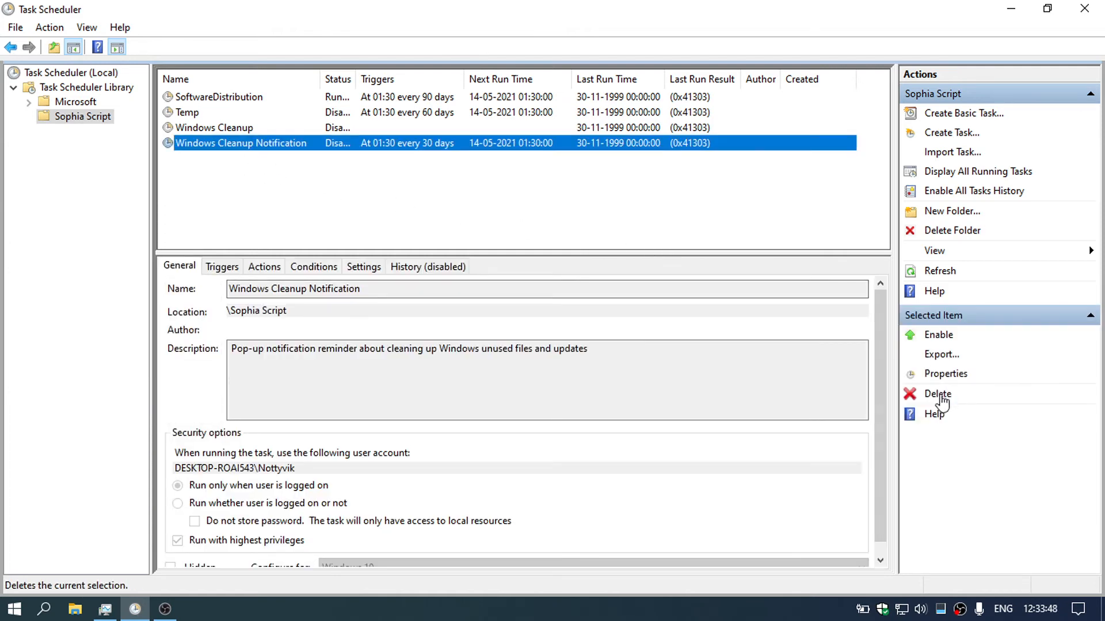
pyautogui.rightClick(255, 145)
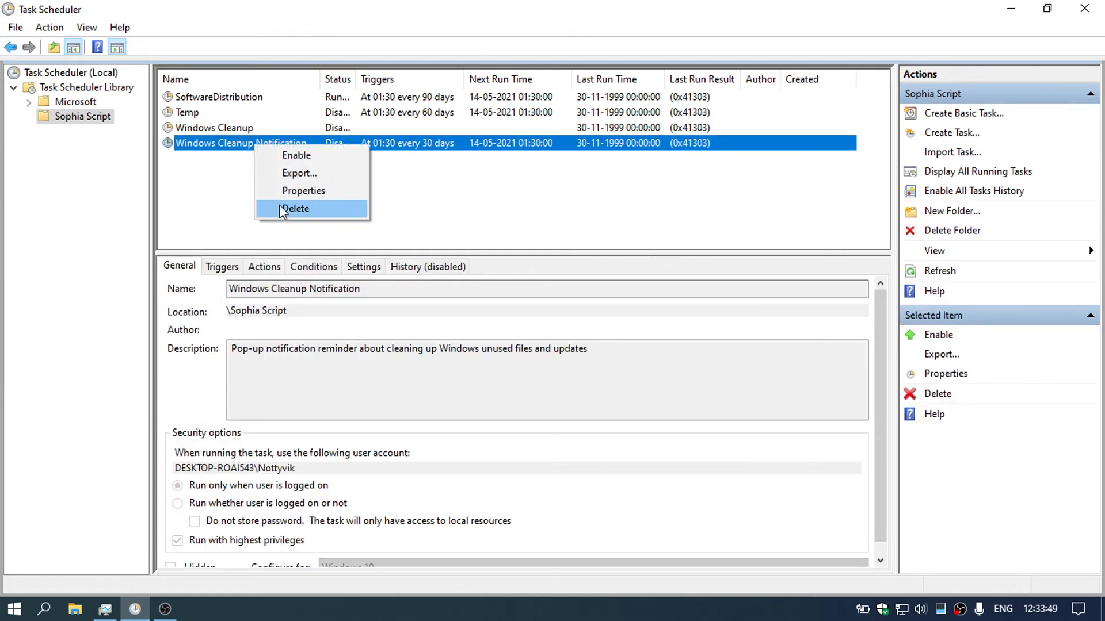
pyautogui.click(249, 206)
# - Widen the Status column to fit the full status text and check the available actions of the SoftwareDistribution task
pyautogui.click(345, 100)
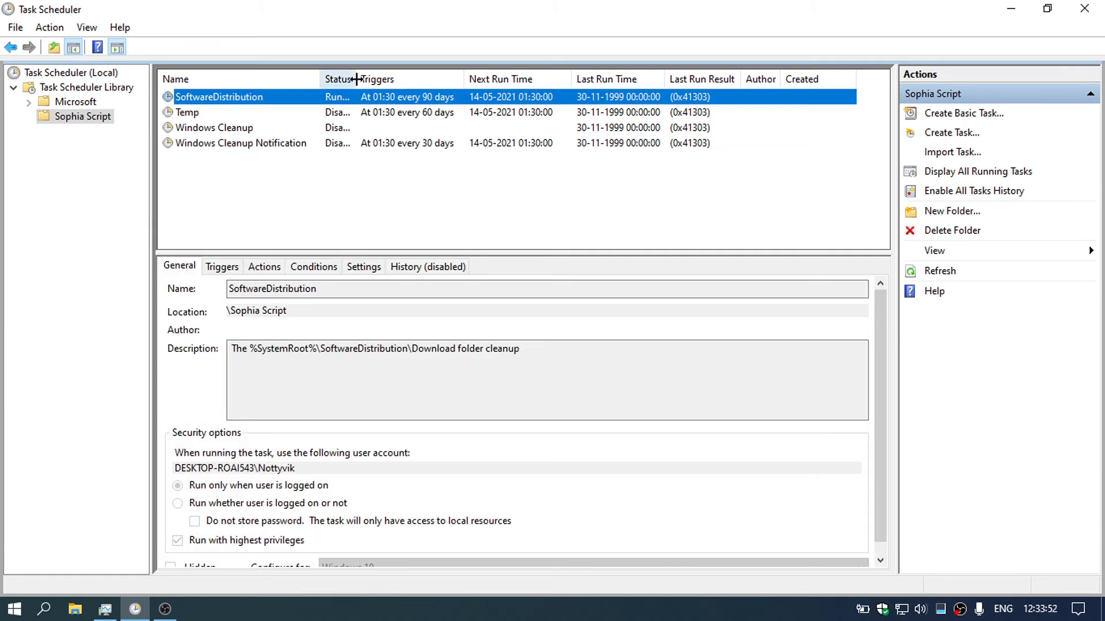
pyautogui.moveTo(358, 78); pyautogui.dragTo(382, 76)
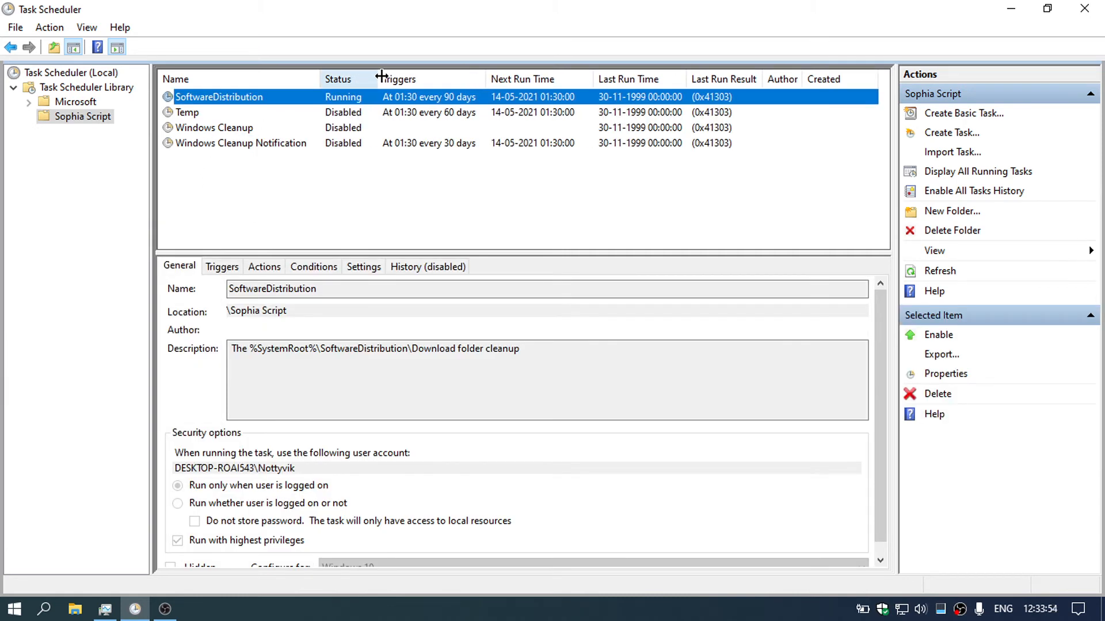
pyautogui.rightClick(359, 97)
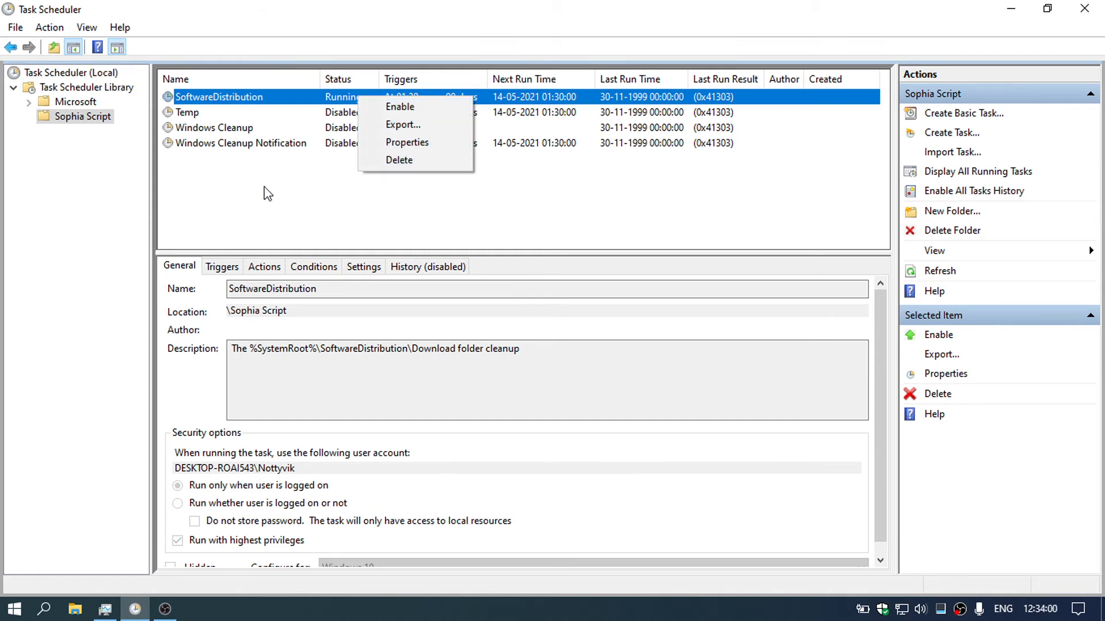
pyautogui.click(288, 191)
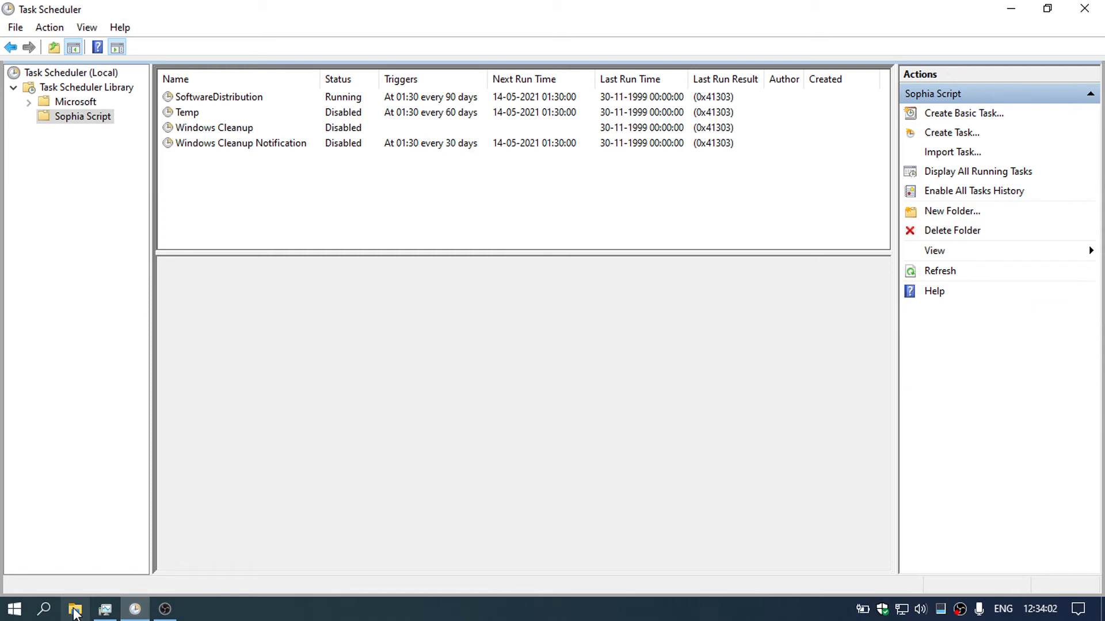
# - Open the Windows folder on Local Disk (C:) in a File Explorer window
pyautogui.click(73, 609)
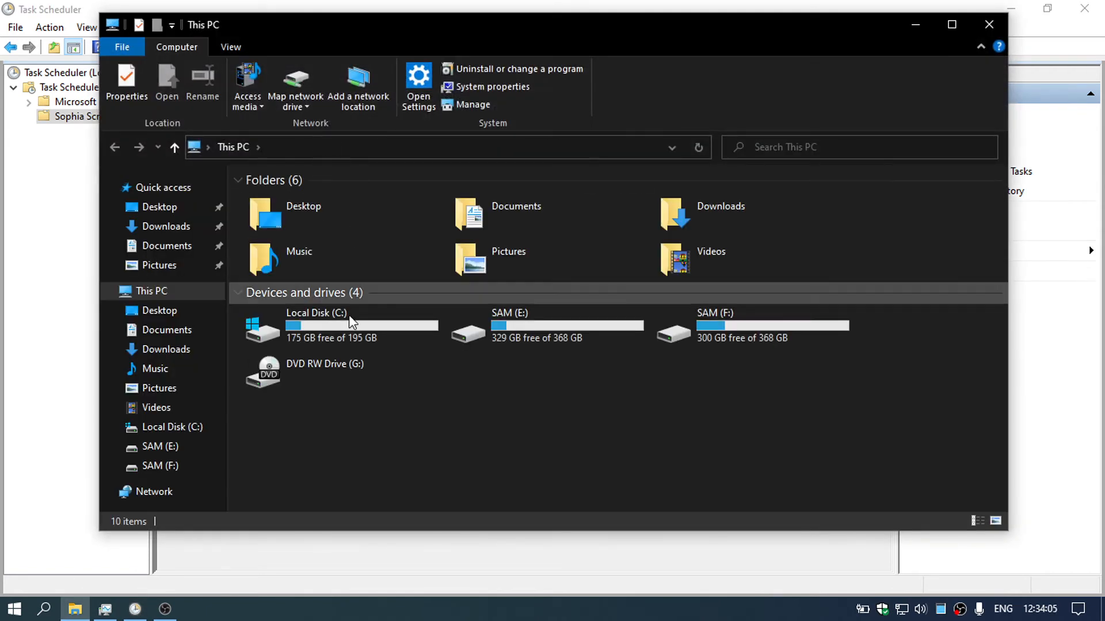
pyautogui.click(345, 338)
pyautogui.doubleClick(345, 338)
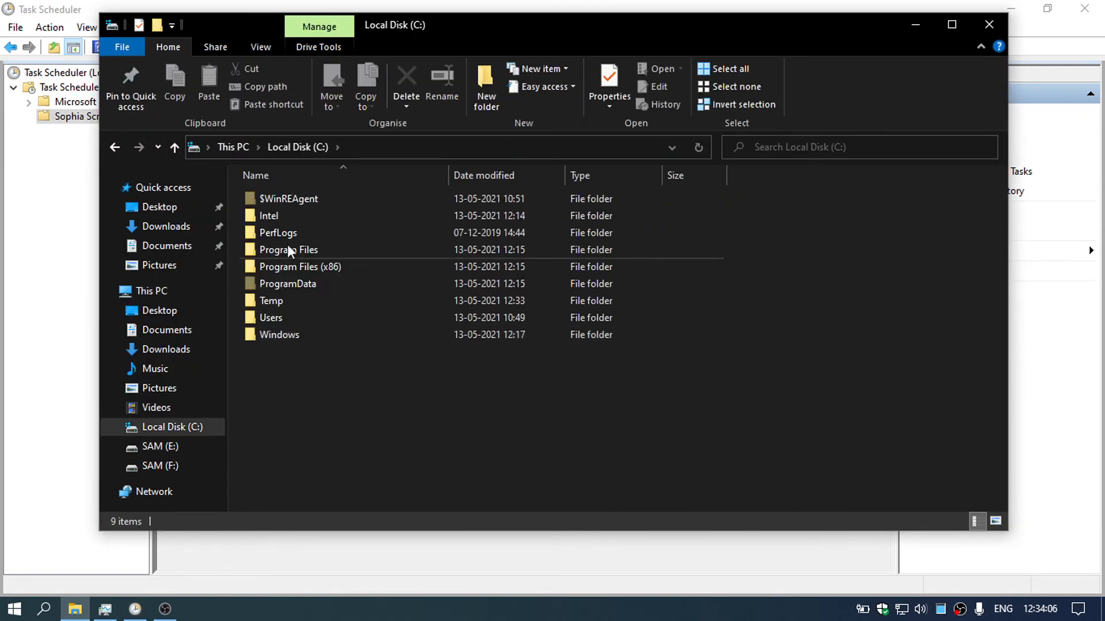
pyautogui.doubleClick(298, 333)
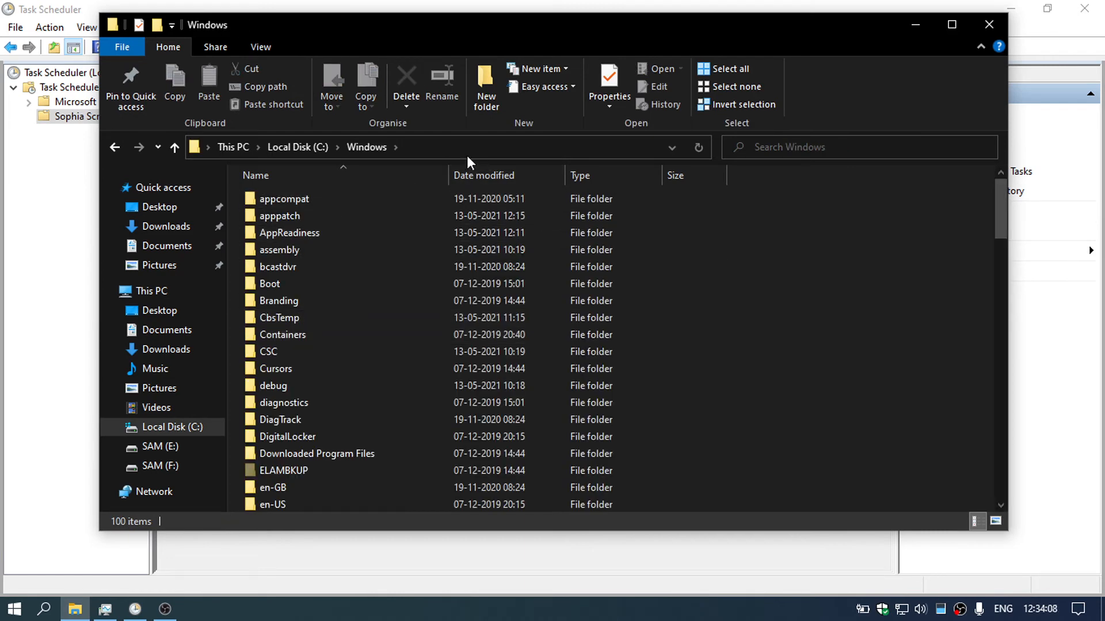
# - Search the Windows folder for "software" and open the SoftwareDistribution folder
pyautogui.press('s')
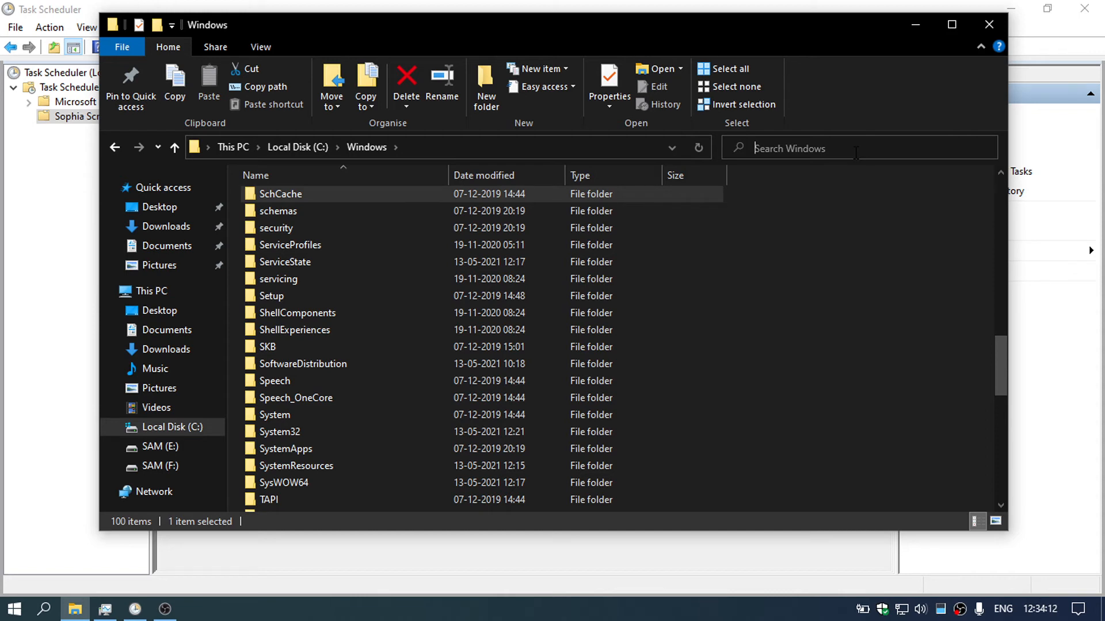
pyautogui.write('software')
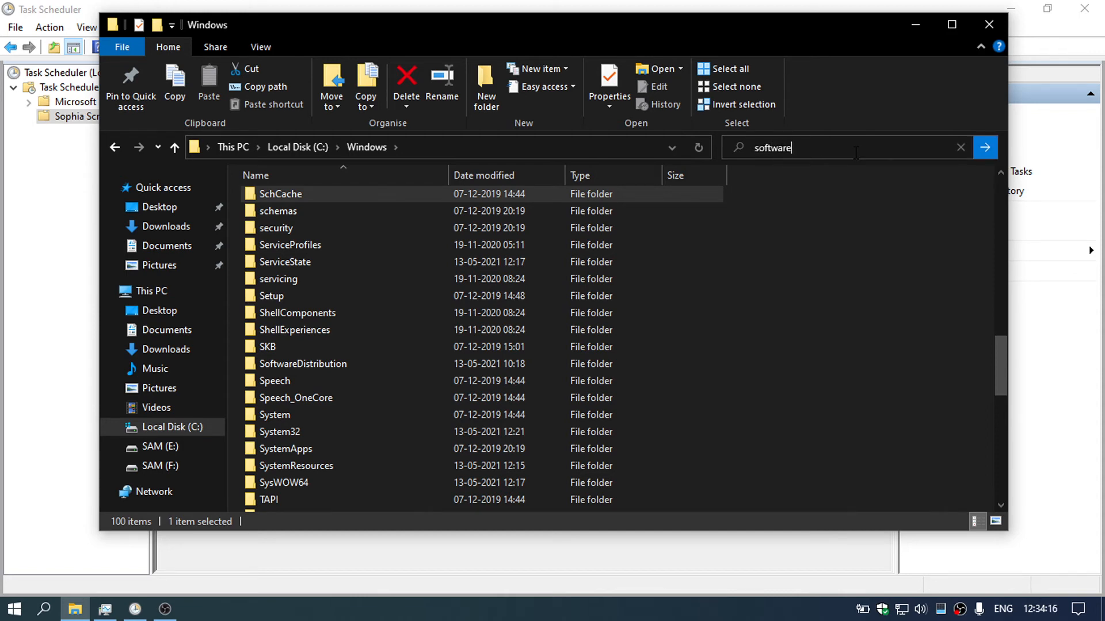
pyautogui.press('Return')
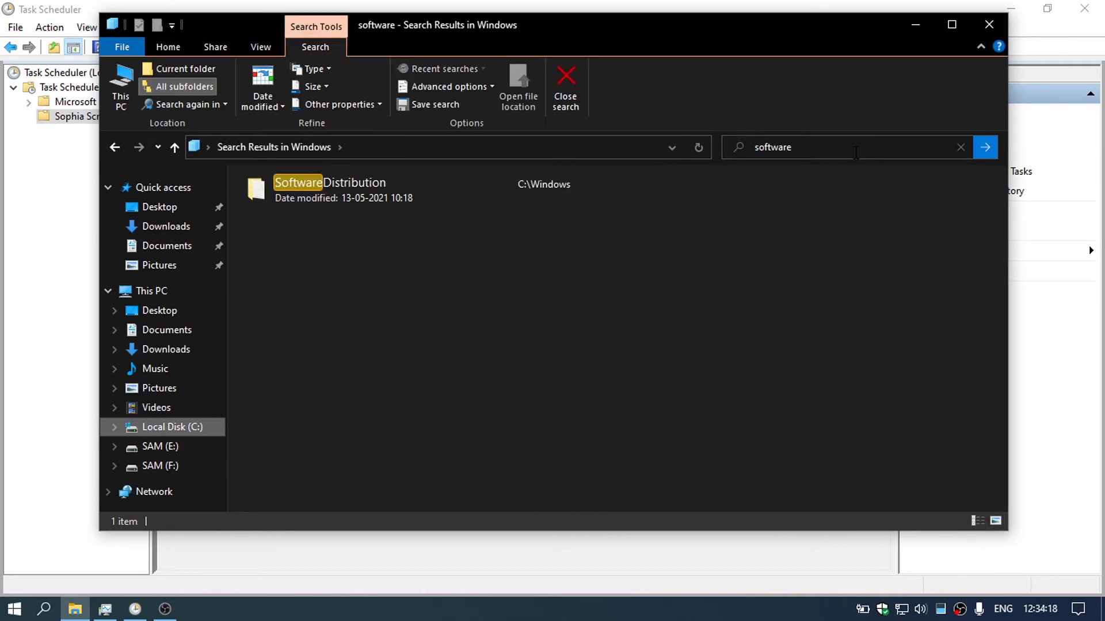
pyautogui.doubleClick(368, 183)
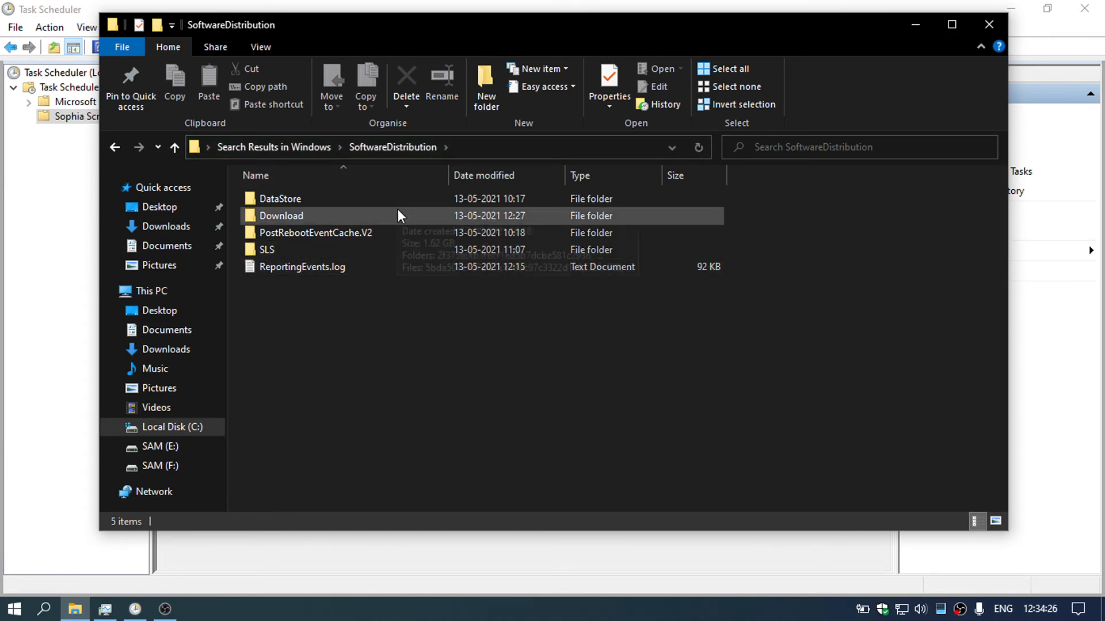
pyautogui.moveTo(398, 212)
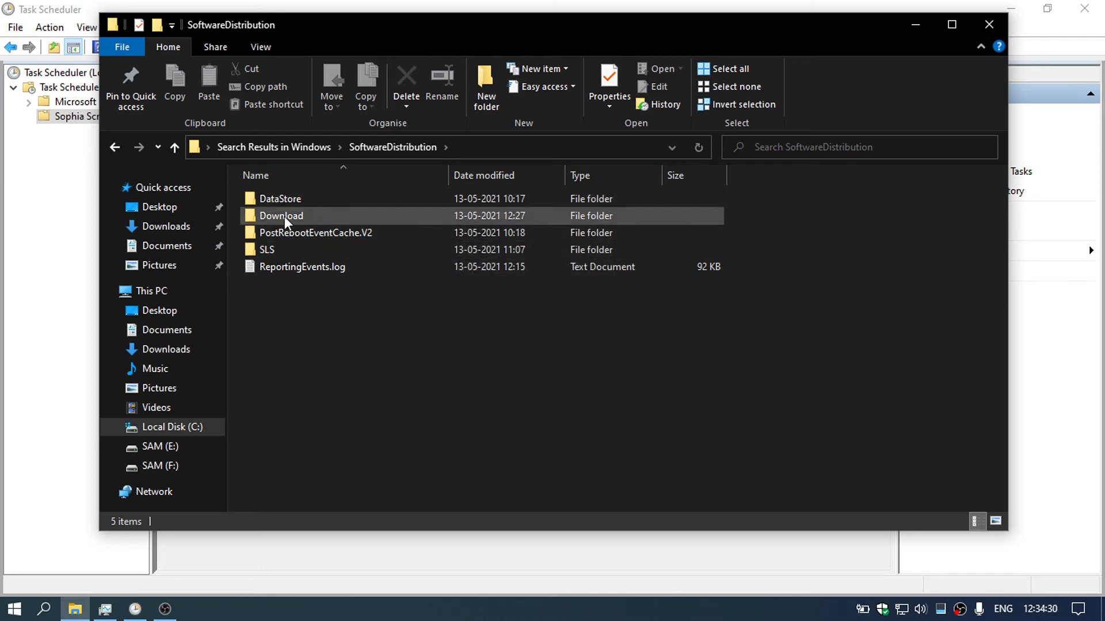
# - Switch to Task Scheduler and check which actions the SoftwareDistribution task offers
pyautogui.click(73, 198)
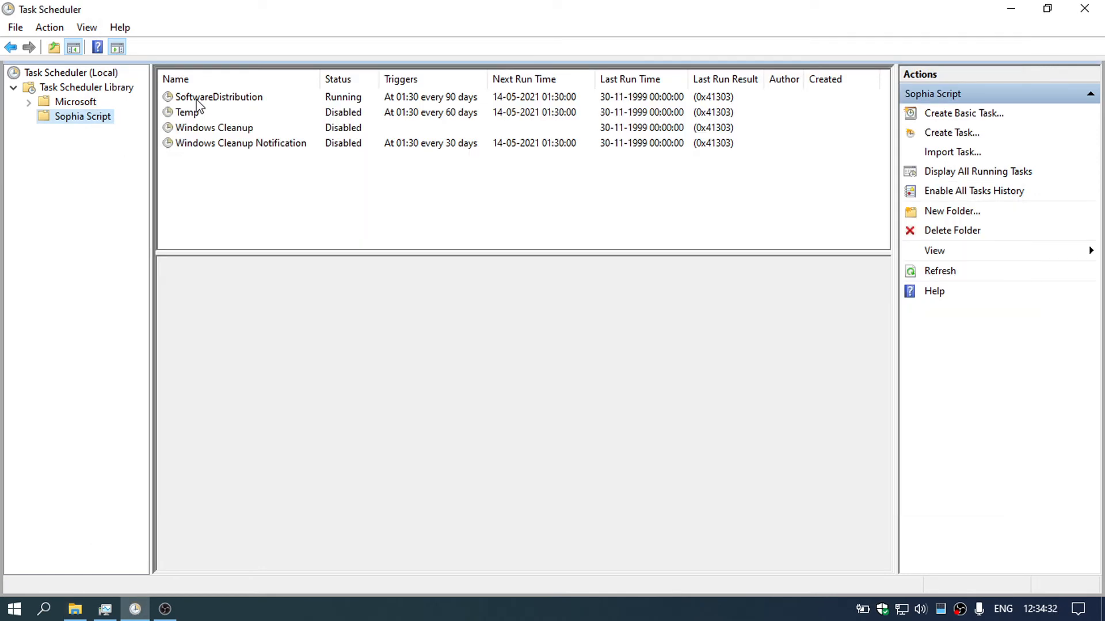
pyautogui.rightClick(196, 100)
pyautogui.click(233, 181)
# - Return to File Explorer, open SoftwareDistribution's Download folder, widen the Name column and look through the update files
pyautogui.click(75, 609)
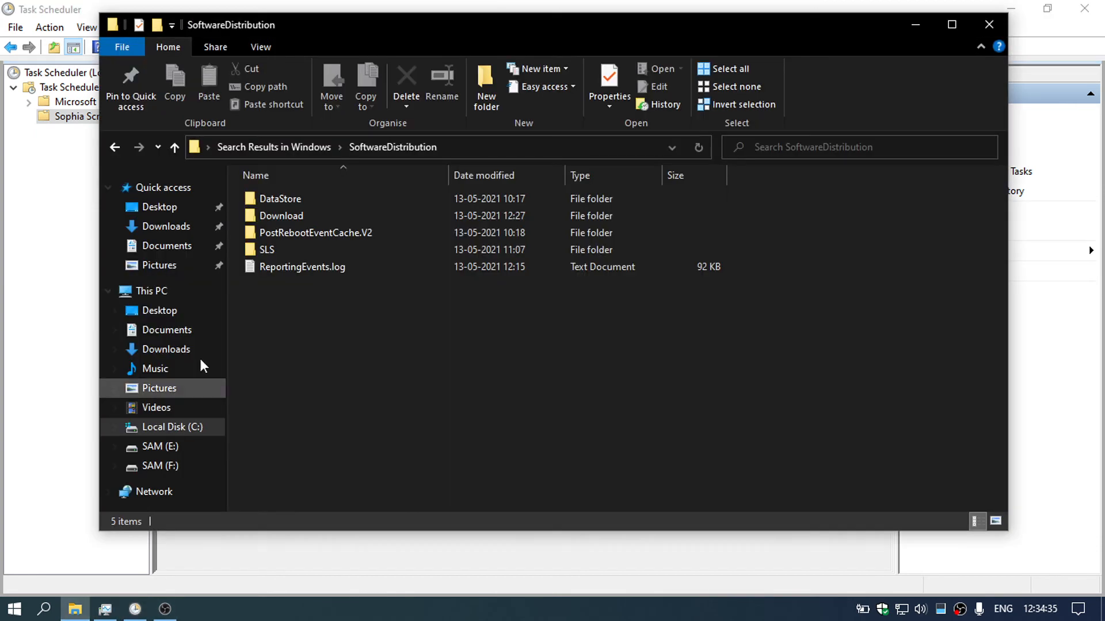
pyautogui.doubleClick(273, 219)
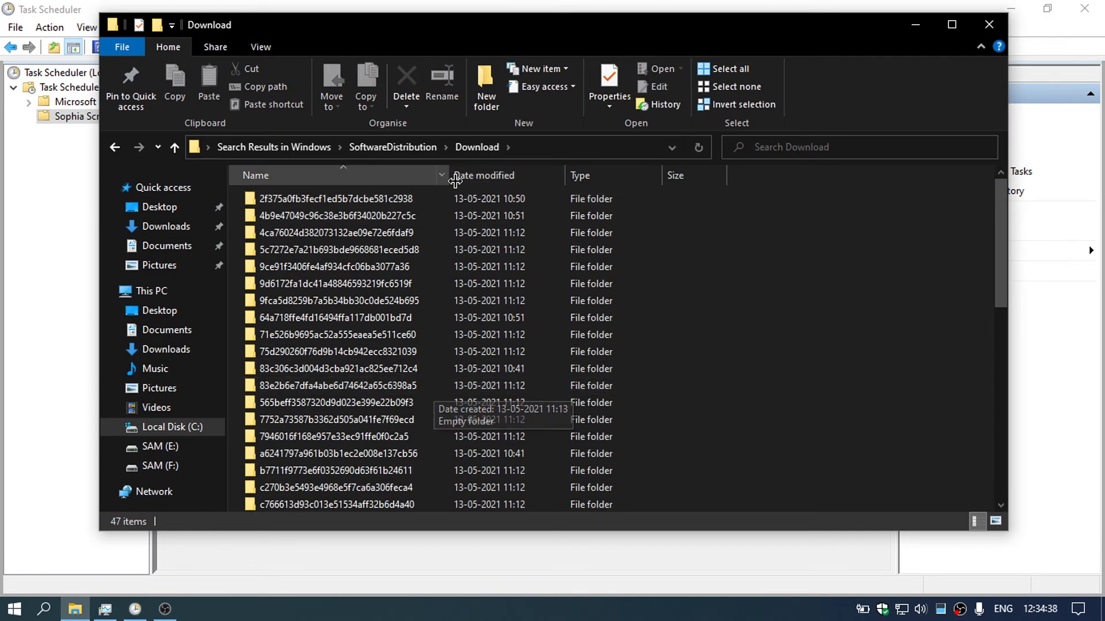
pyautogui.moveTo(455, 181); pyautogui.dragTo(543, 181)
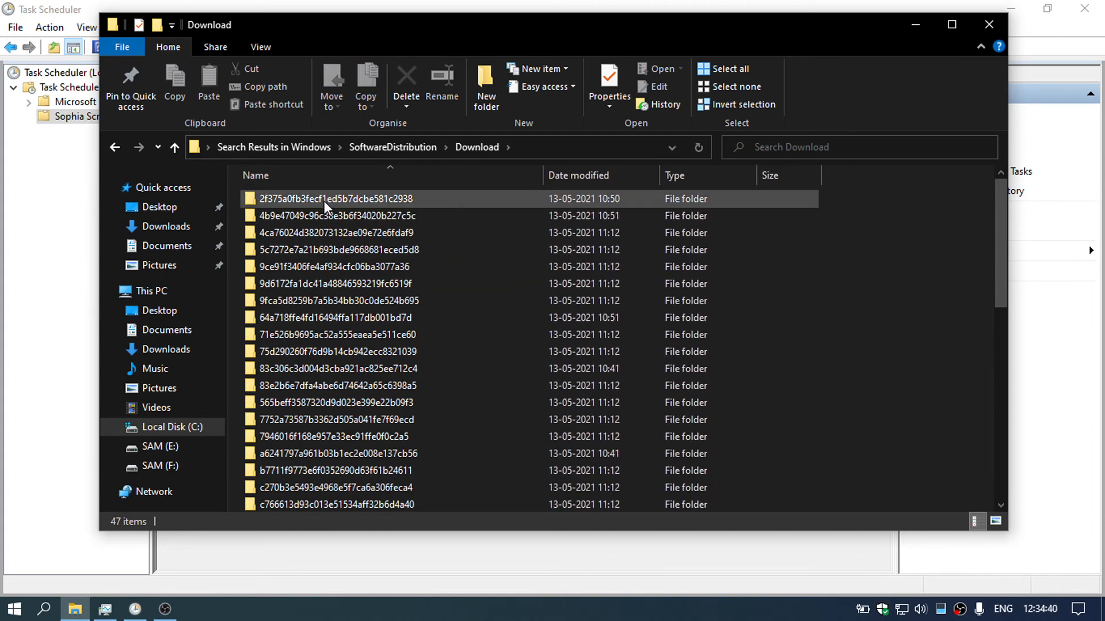
pyautogui.scroll(-7, 331, 388)
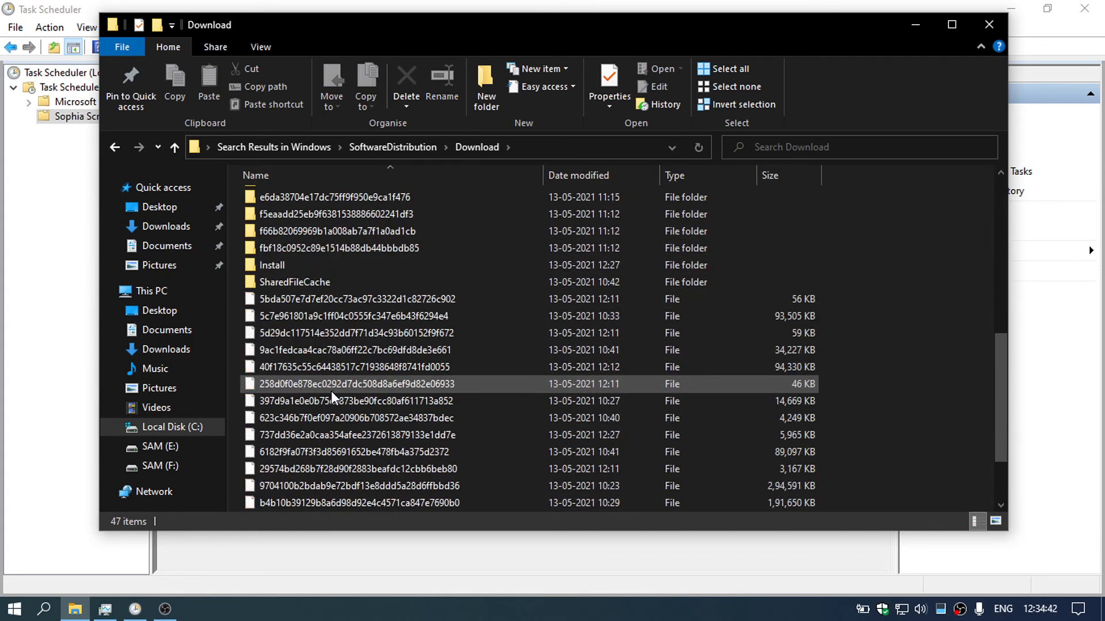
pyautogui.scroll(-2, 330, 391)
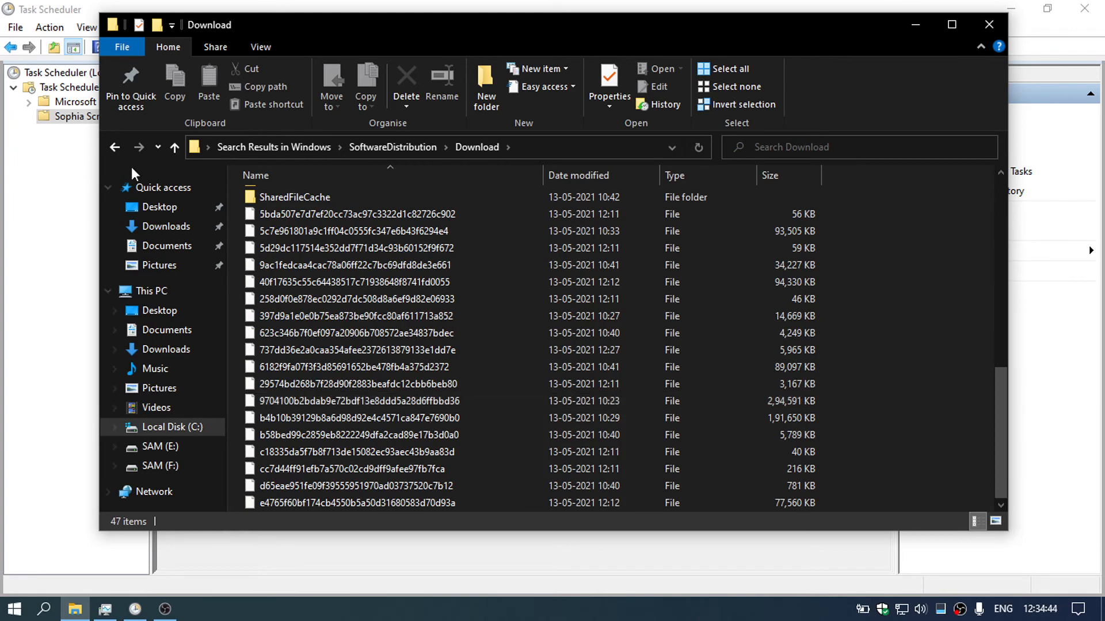
# - Select the SoftwareDistribution task in Task Scheduler to view its details and return to the Download folder window
pyautogui.click(83, 153)
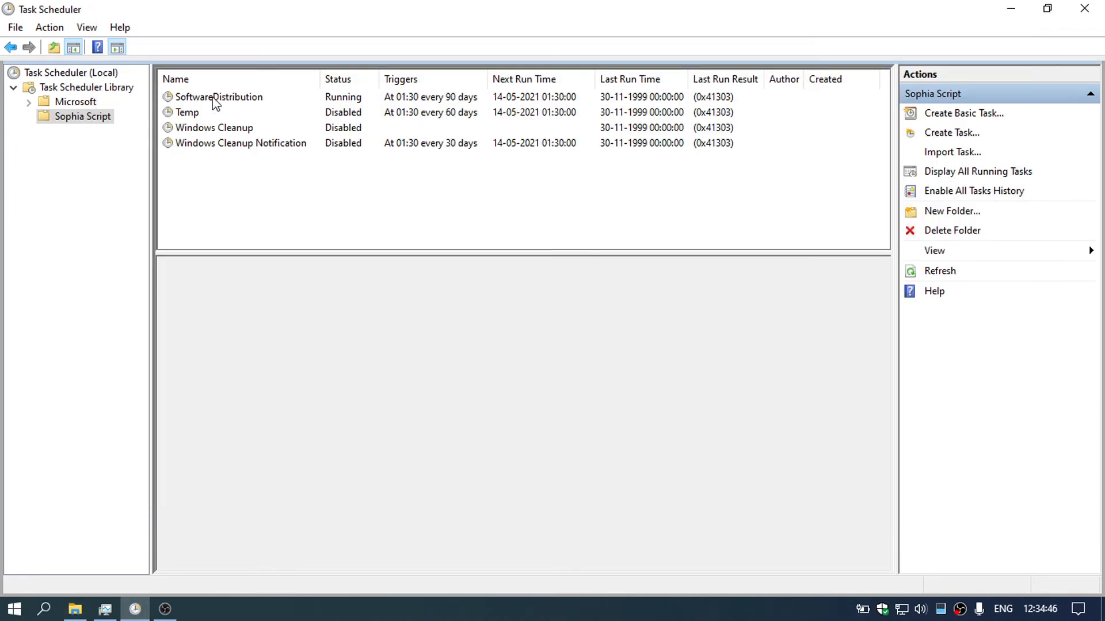
pyautogui.click(215, 103)
pyautogui.click(74, 609)
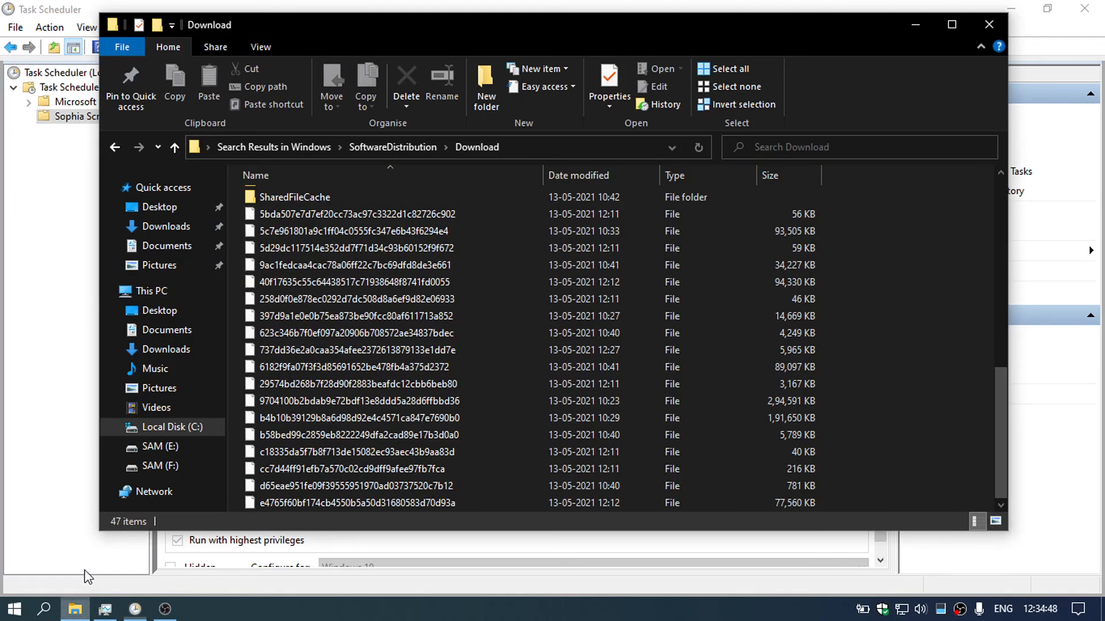
# - Look back through the Download folder, move its window aside and bring Task Scheduler to the front
pyautogui.scroll(4, 424, 290)
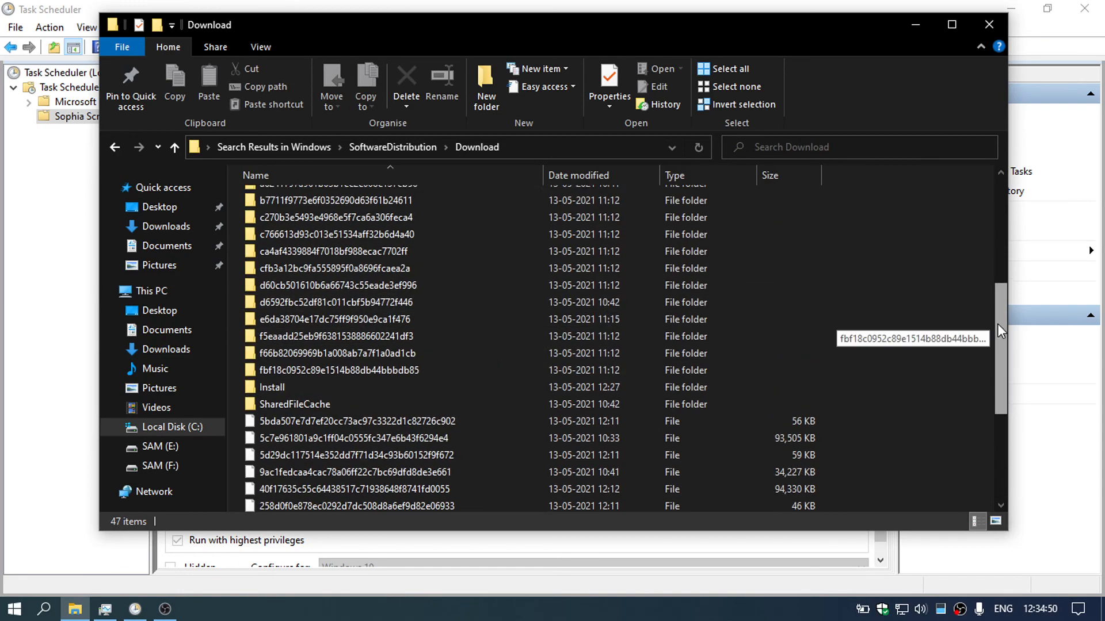
pyautogui.moveTo(999, 331); pyautogui.dragTo(990, 185)
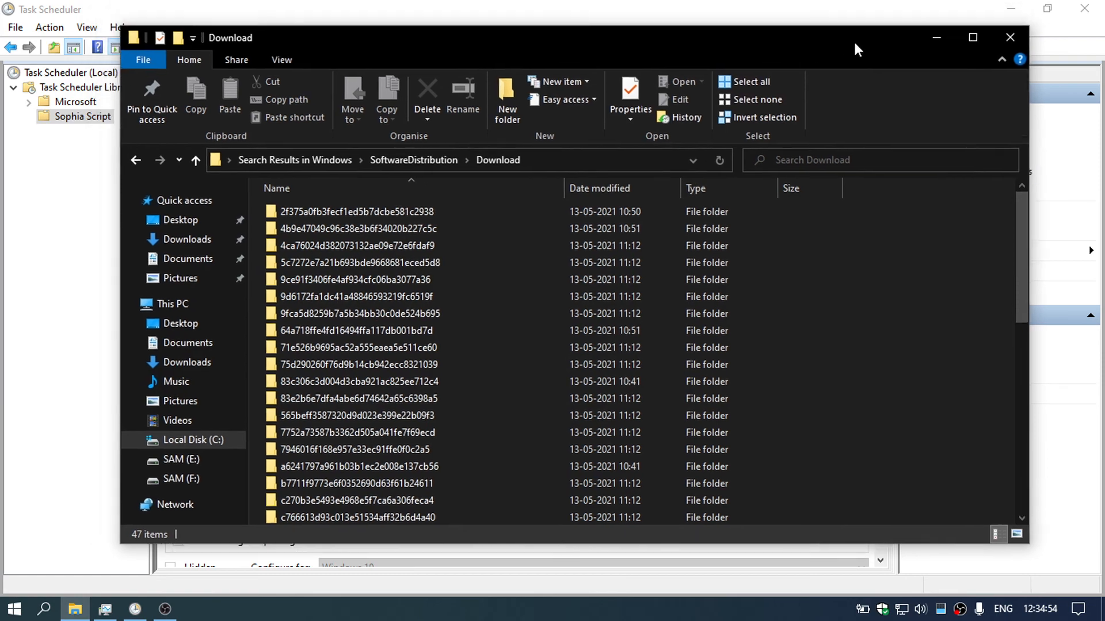
pyautogui.moveTo(854, 40); pyautogui.dragTo(927, 91)
pyautogui.click(926, 52)
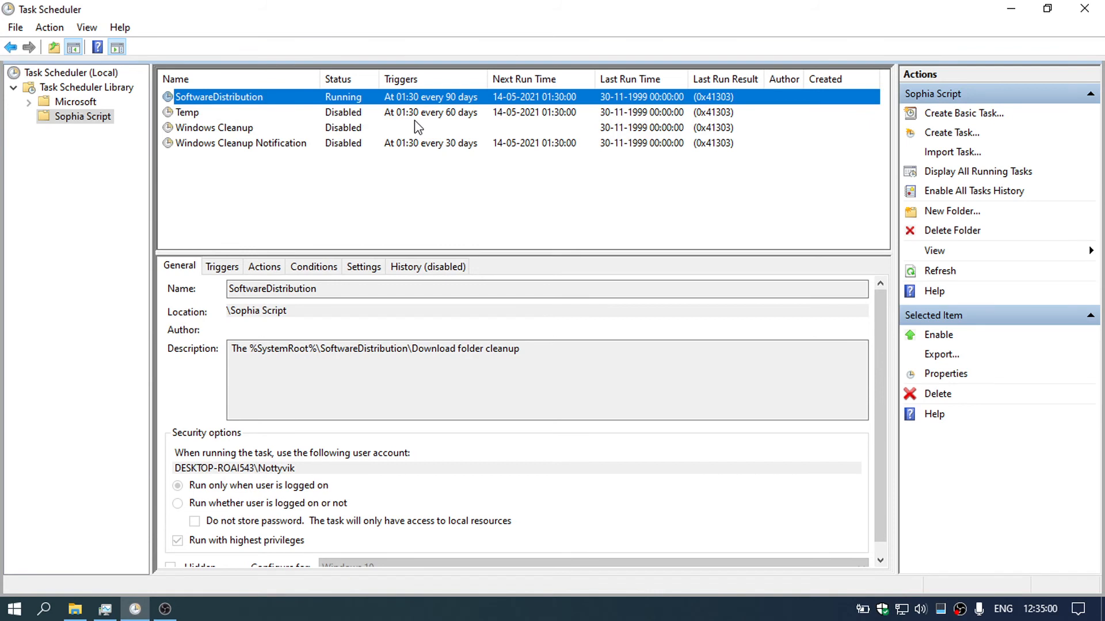
# - Check which actions the SoftwareDistribution, Windows Cleanup Notification and Windows Cleanup tasks offer
pyautogui.rightClick(349, 105)
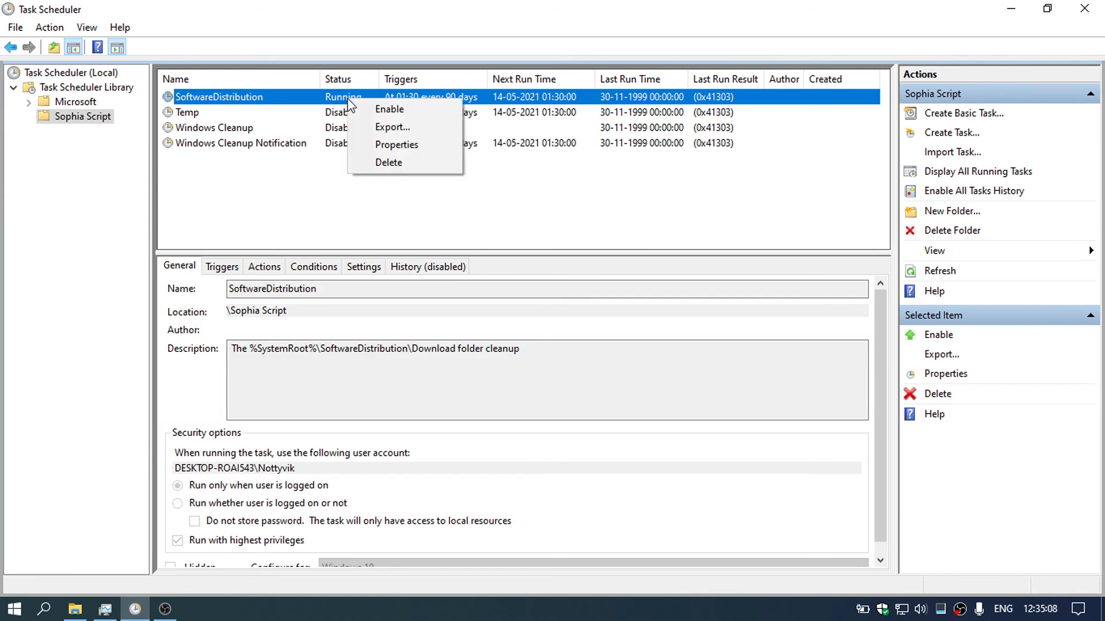
pyautogui.click(303, 190)
pyautogui.click(303, 190)
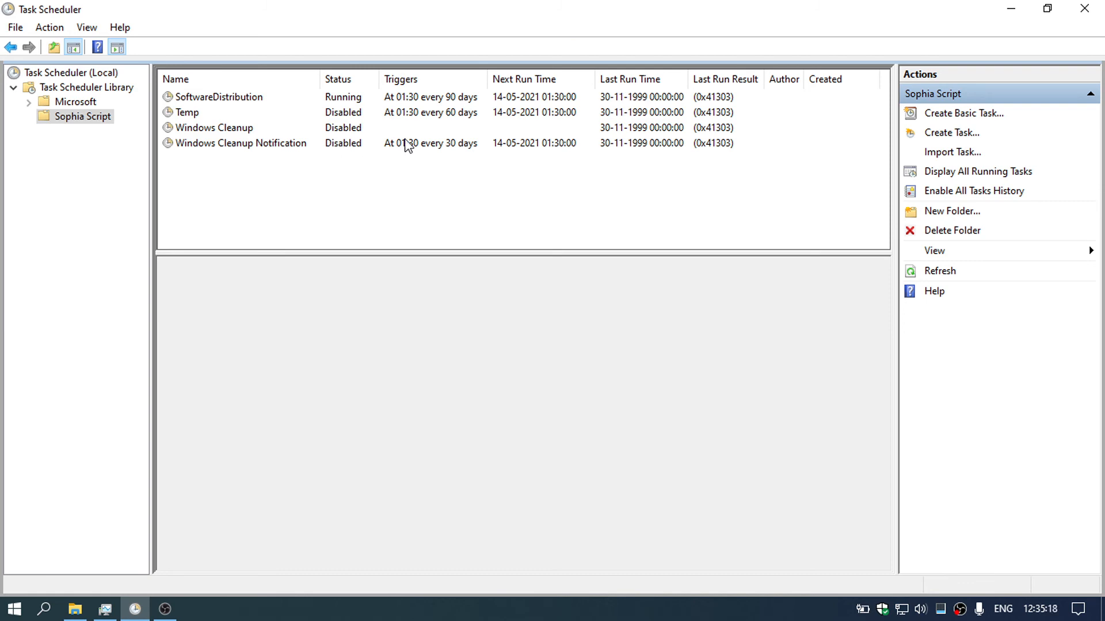
pyautogui.rightClick(340, 143)
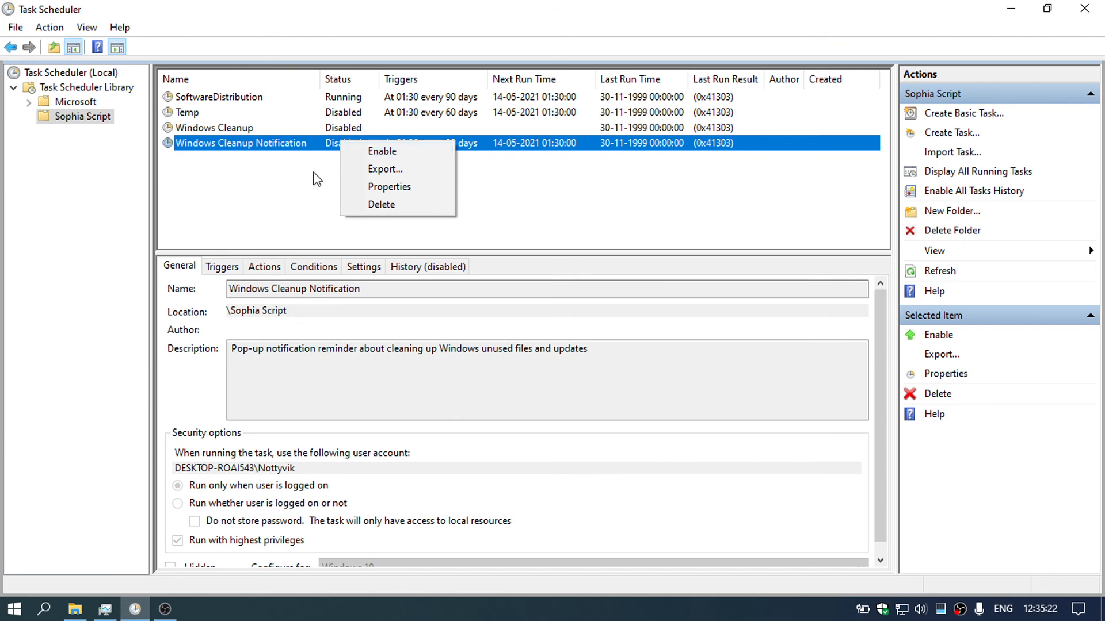
pyautogui.click(338, 141)
pyautogui.rightClick(344, 127)
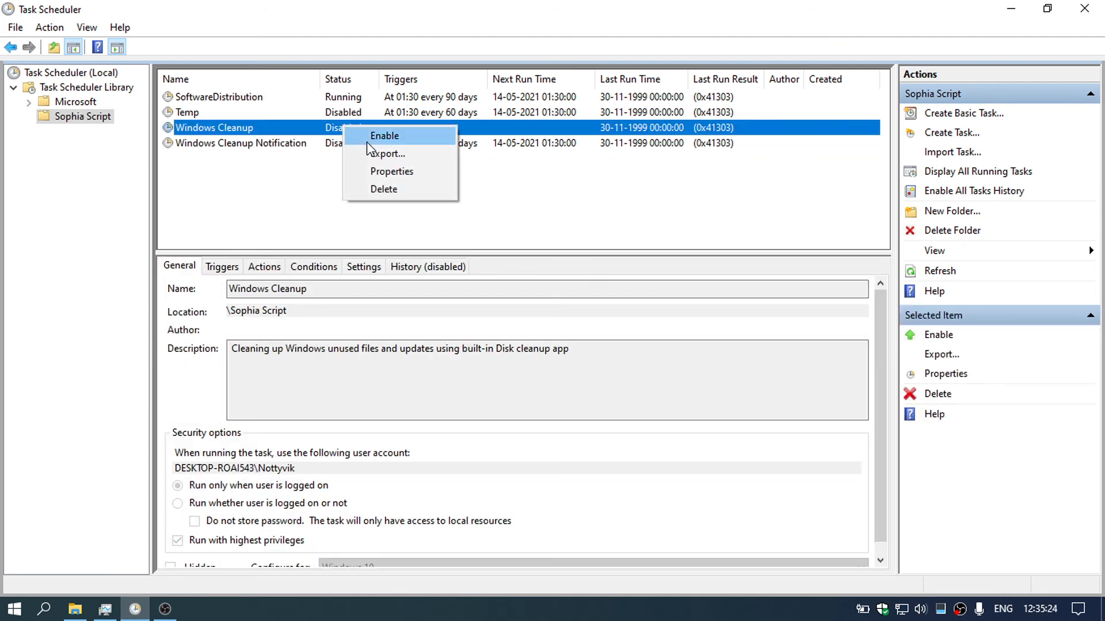
pyautogui.rightClick(347, 99)
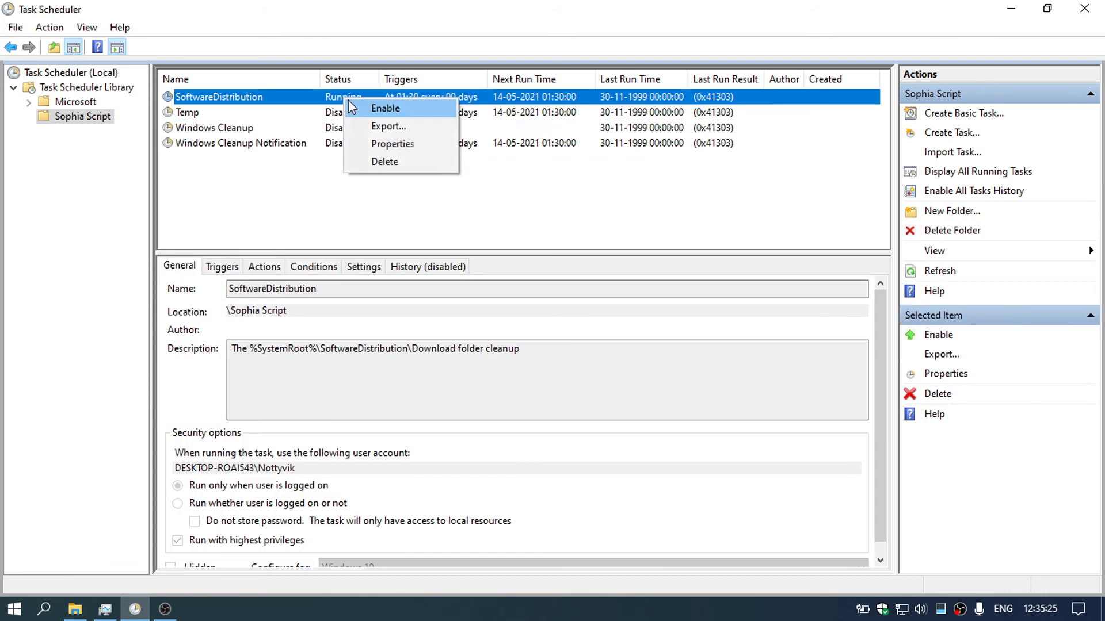
pyautogui.click(275, 195)
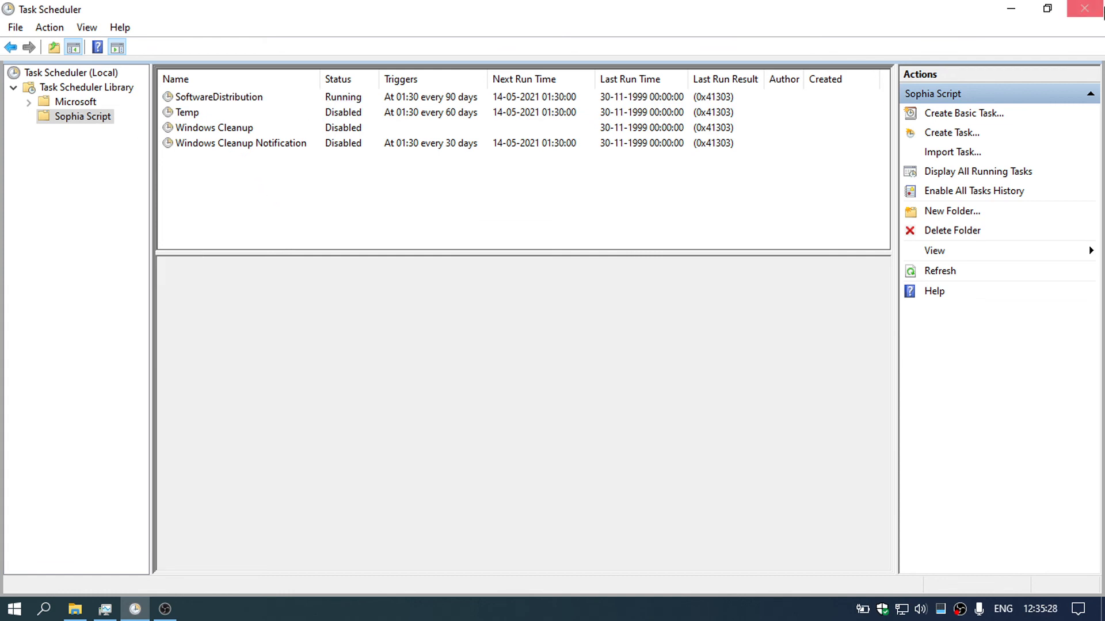
# - Close Task Scheduler and the SoftwareDistribution Download folder window
pyautogui.click(1084, 8)
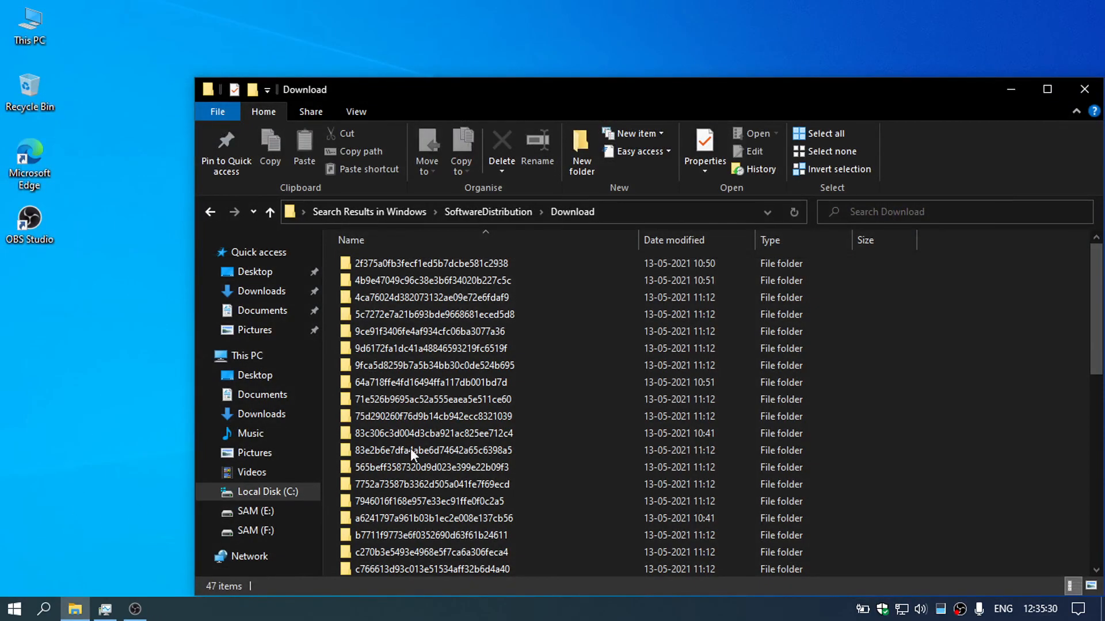
pyautogui.click(1085, 89)
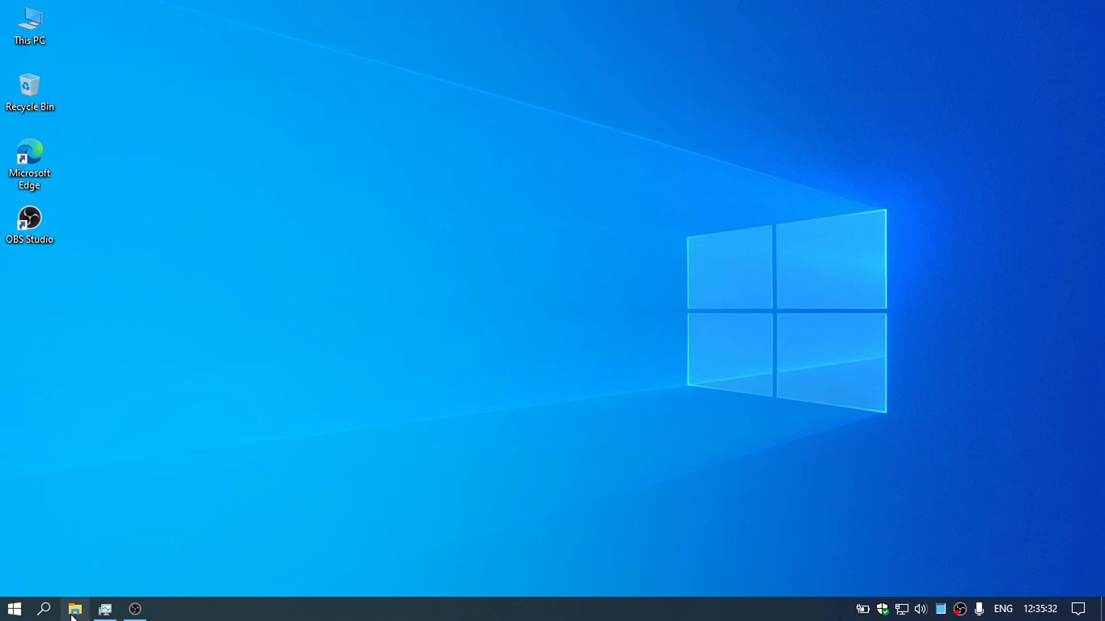
# - Open This PC in a new File Explorer window, move it to the screen's upper-left corner and collapse its ribbon
pyautogui.press('super+e')
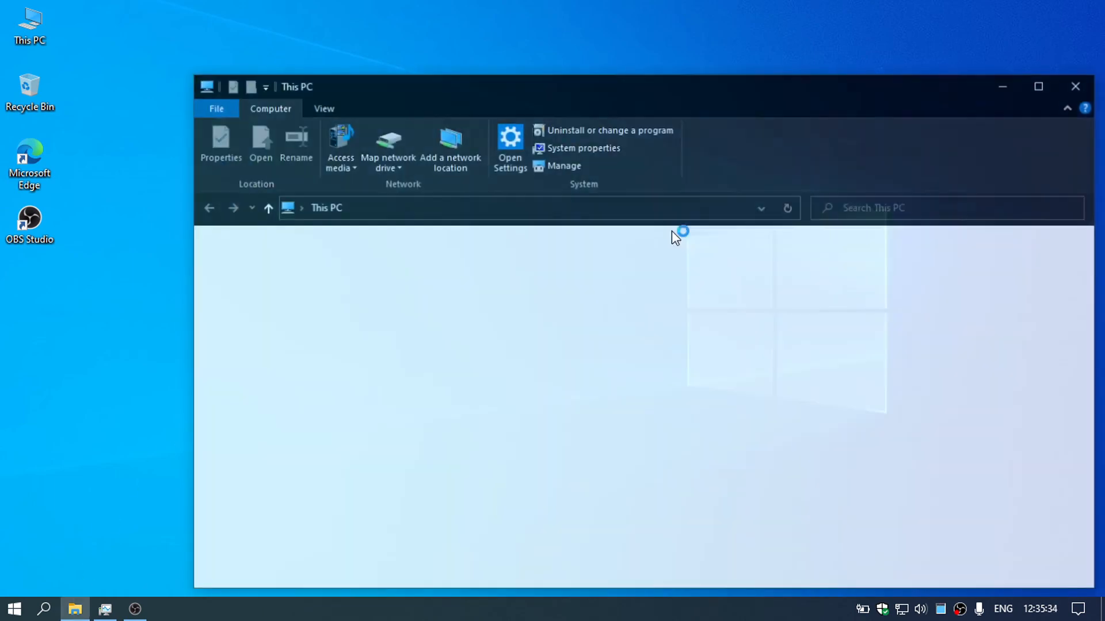
pyautogui.moveTo(610, 85); pyautogui.dragTo(463, 12)
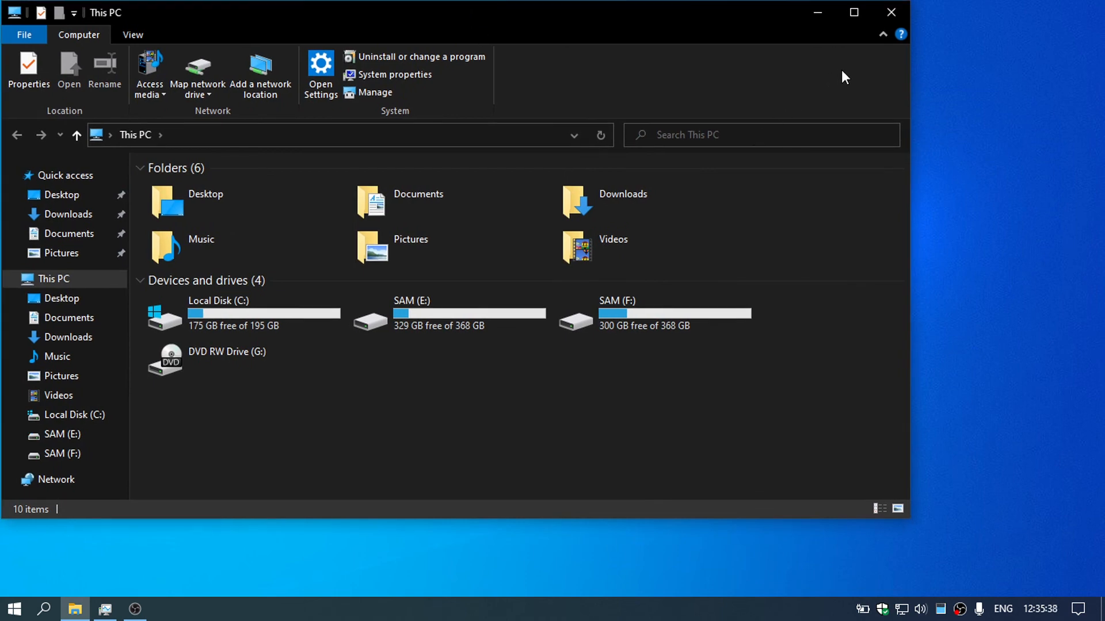
pyautogui.click(883, 40)
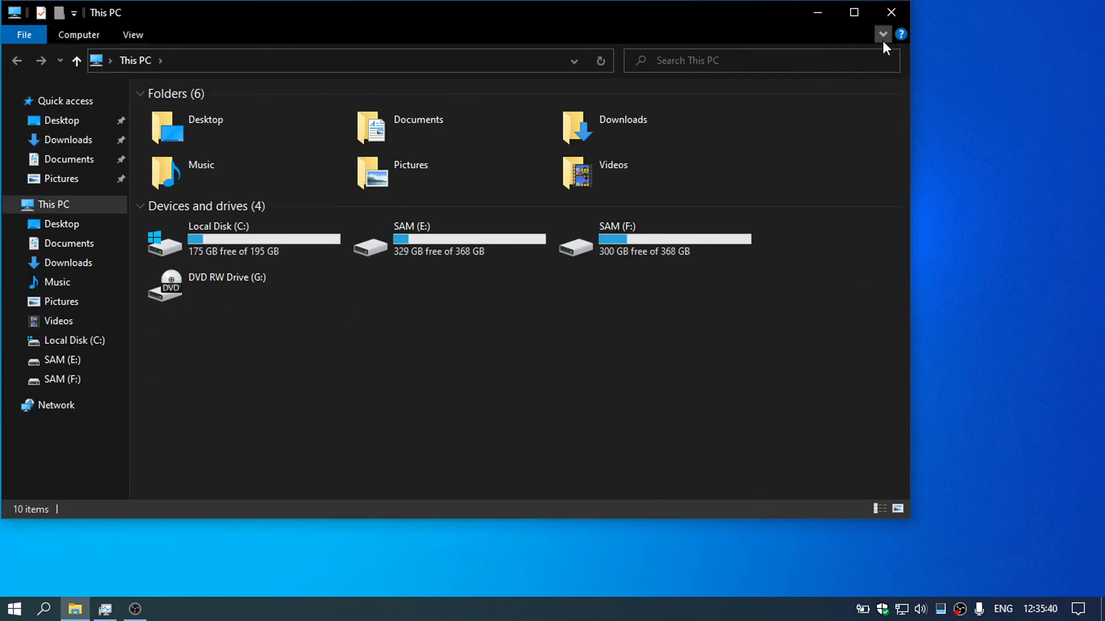
# - Reapply grouping by Type in This PC so drives come first, collapse the Folders group and close the window
pyautogui.rightClick(466, 337)
pyautogui.moveTo(551, 381)
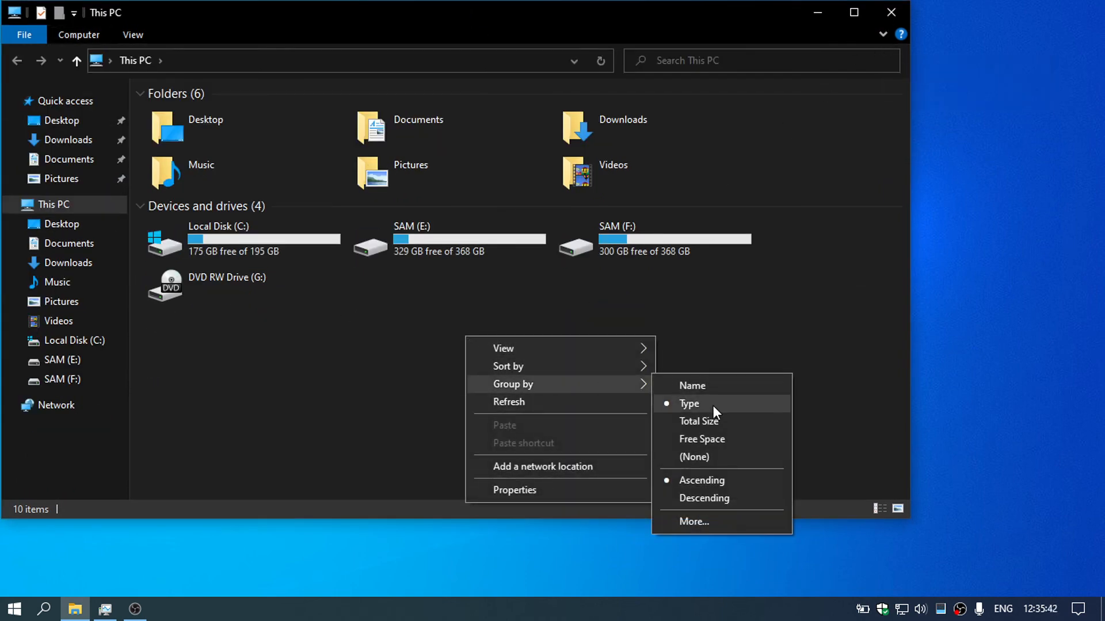
pyautogui.click(712, 404)
pyautogui.click(141, 209)
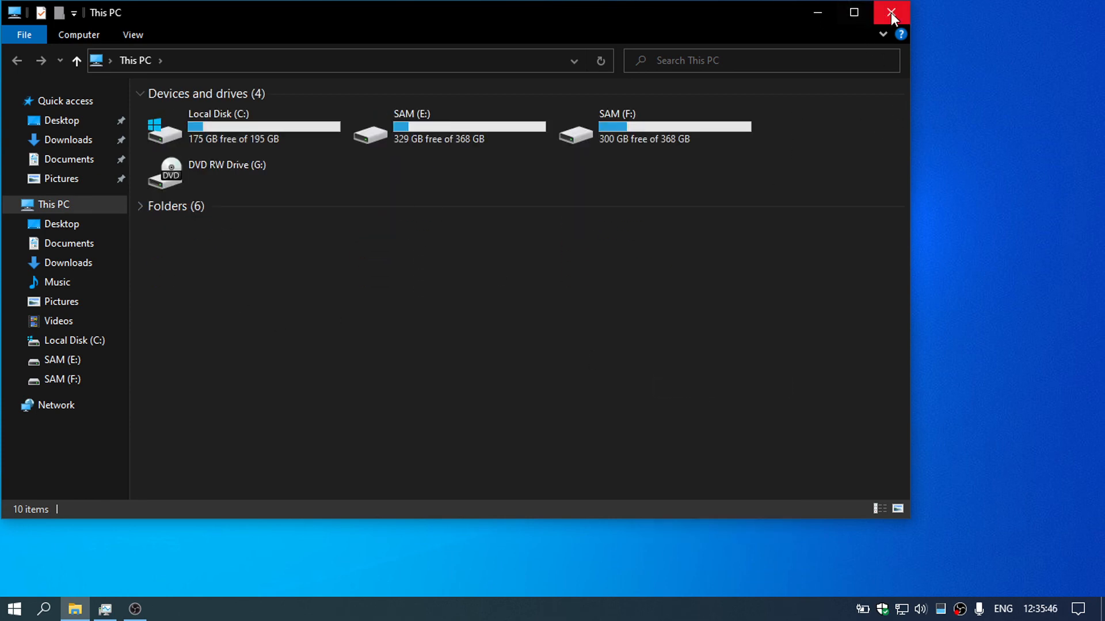
pyautogui.moveTo(479, 11); pyautogui.dragTo(478, 11)
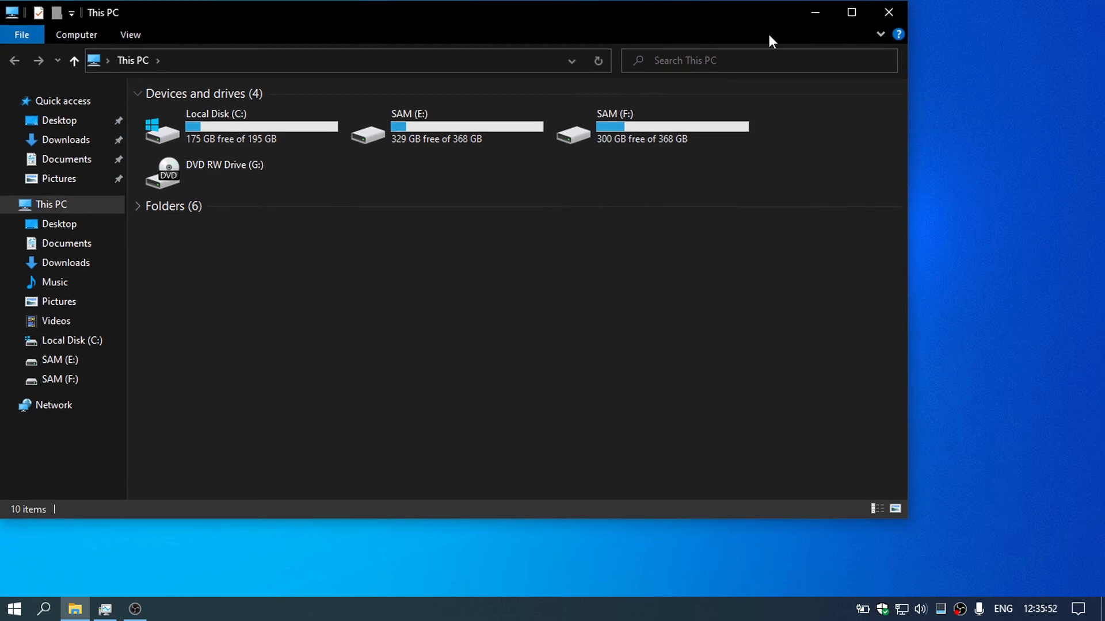
pyautogui.click(880, 21)
# - Refresh the desktop and bring the OBS Studio window to the front
pyautogui.rightClick(402, 75)
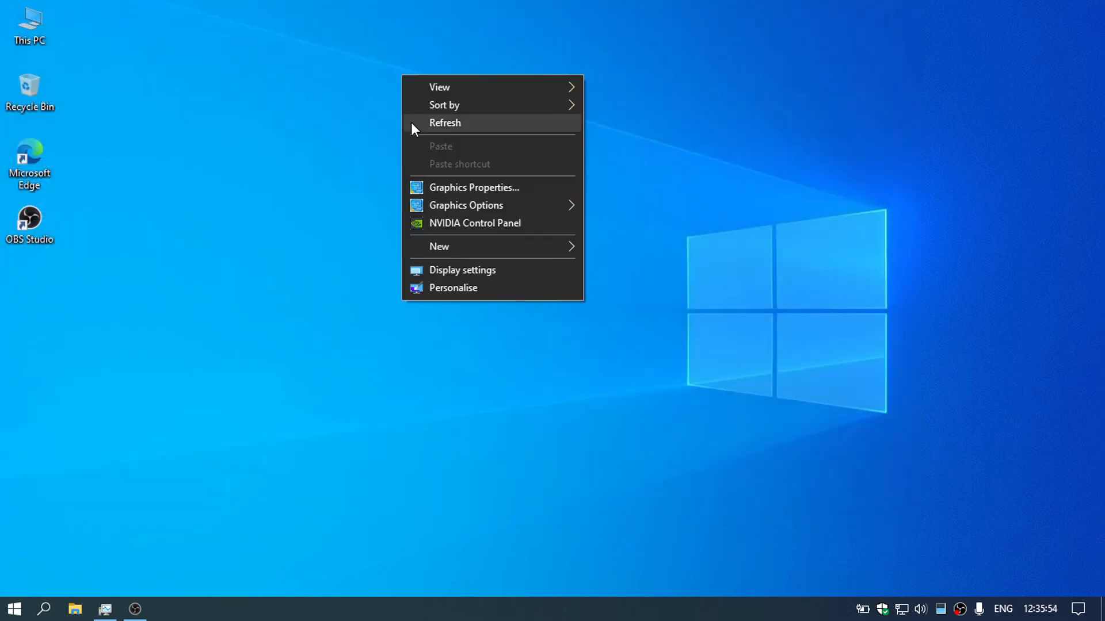
pyautogui.click(411, 122)
pyautogui.rightClick(299, 107)
pyautogui.click(305, 148)
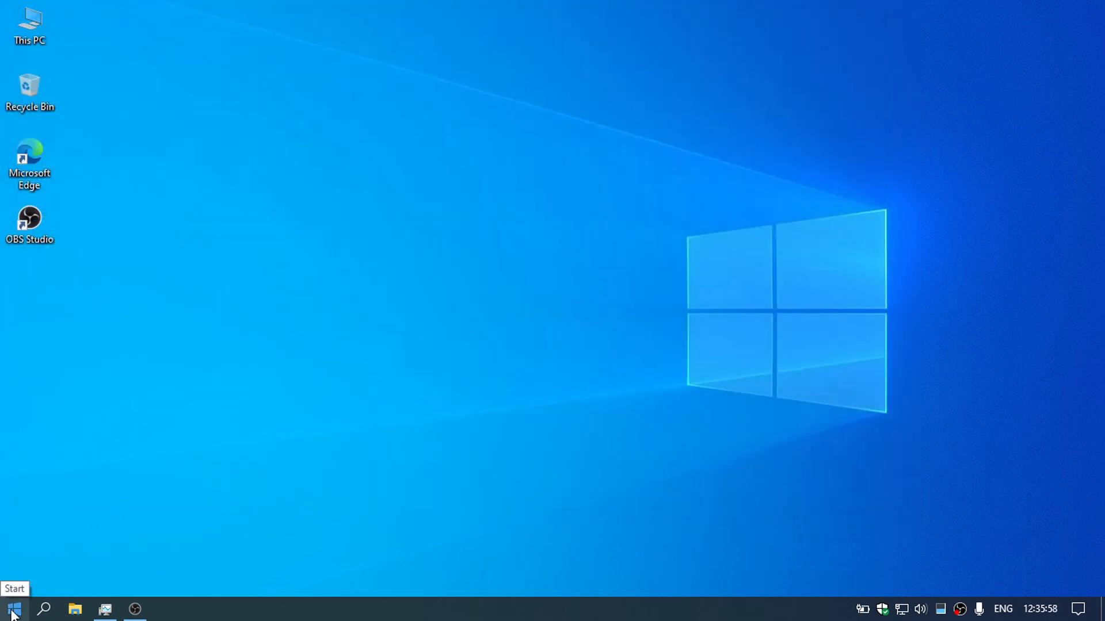
pyautogui.click(135, 609)
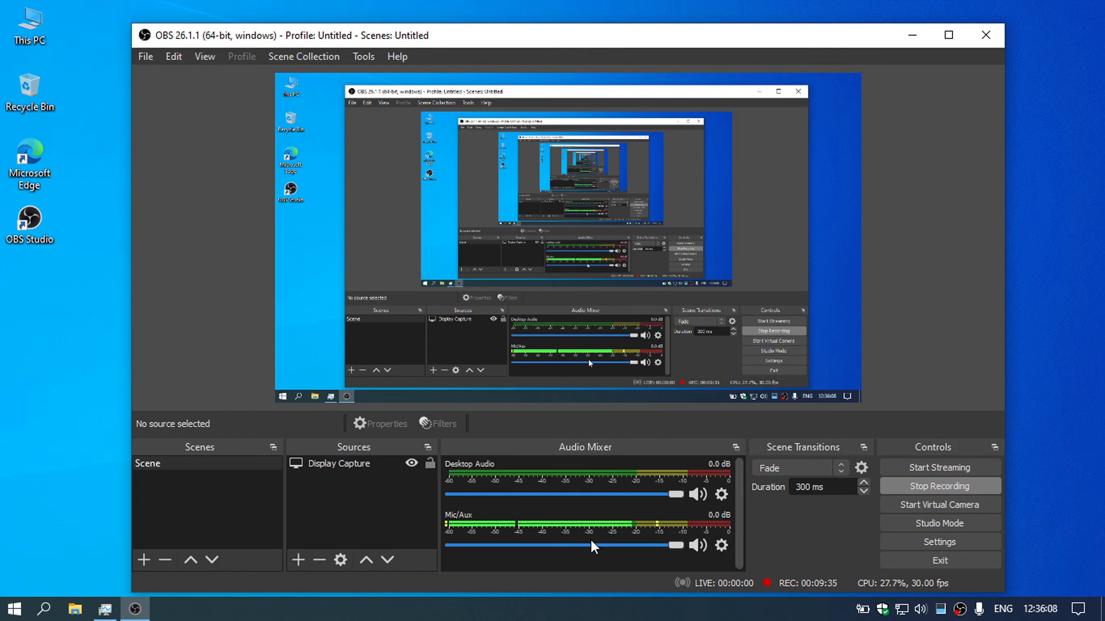
pyautogui.rightClick(69, 294)
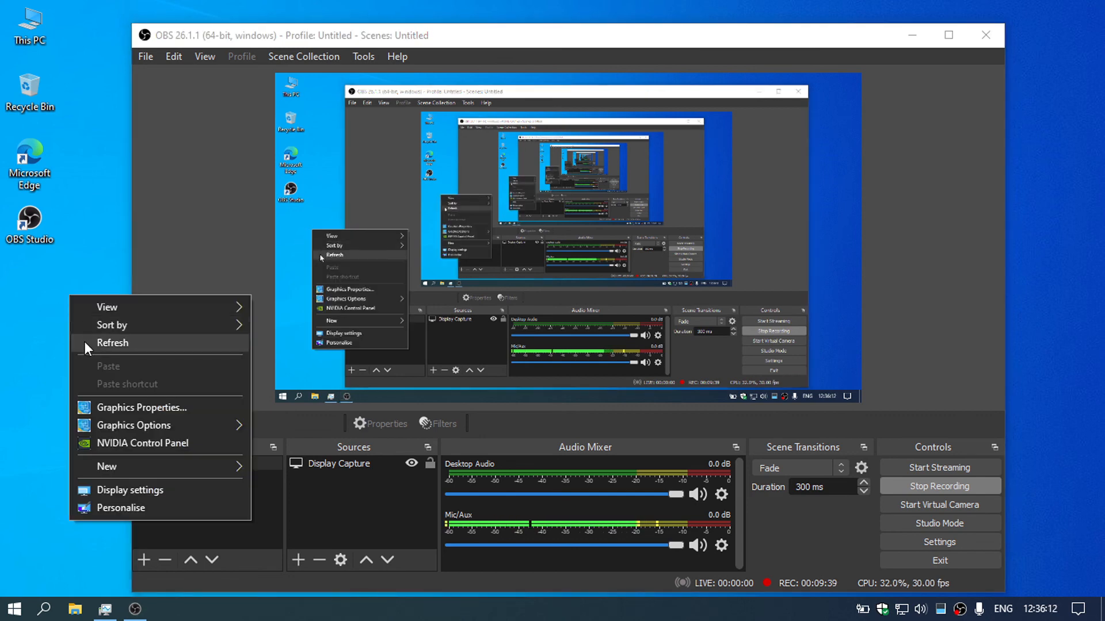
pyautogui.click(85, 342)
pyautogui.rightClick(81, 308)
pyautogui.click(88, 355)
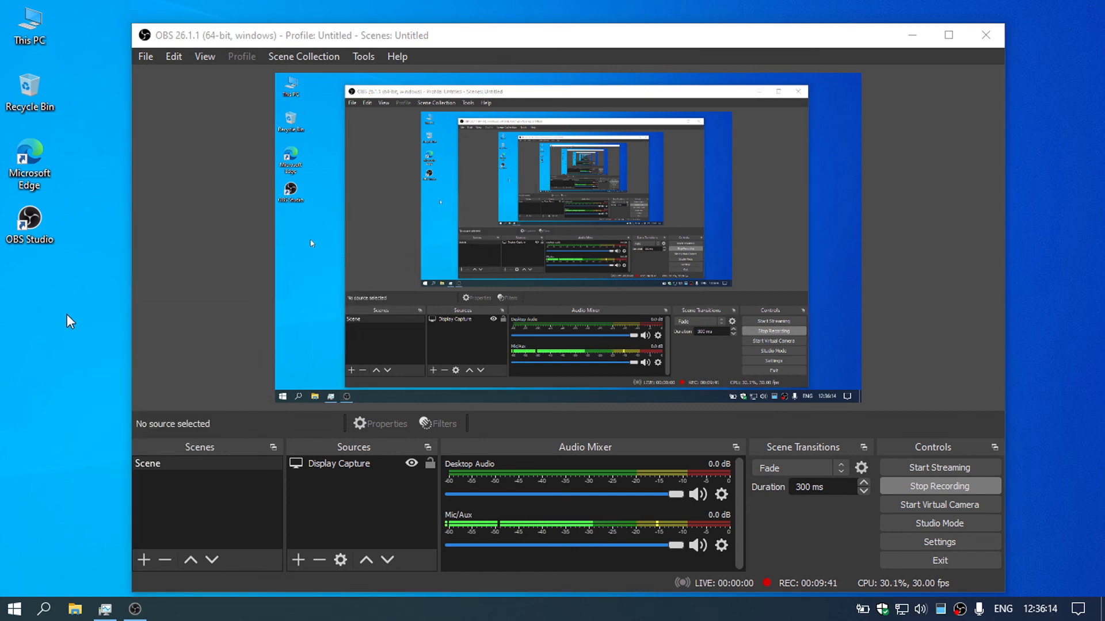
pyautogui.rightClick(68, 314)
pyautogui.click(76, 358)
pyautogui.rightClick(75, 358)
pyautogui.click(86, 403)
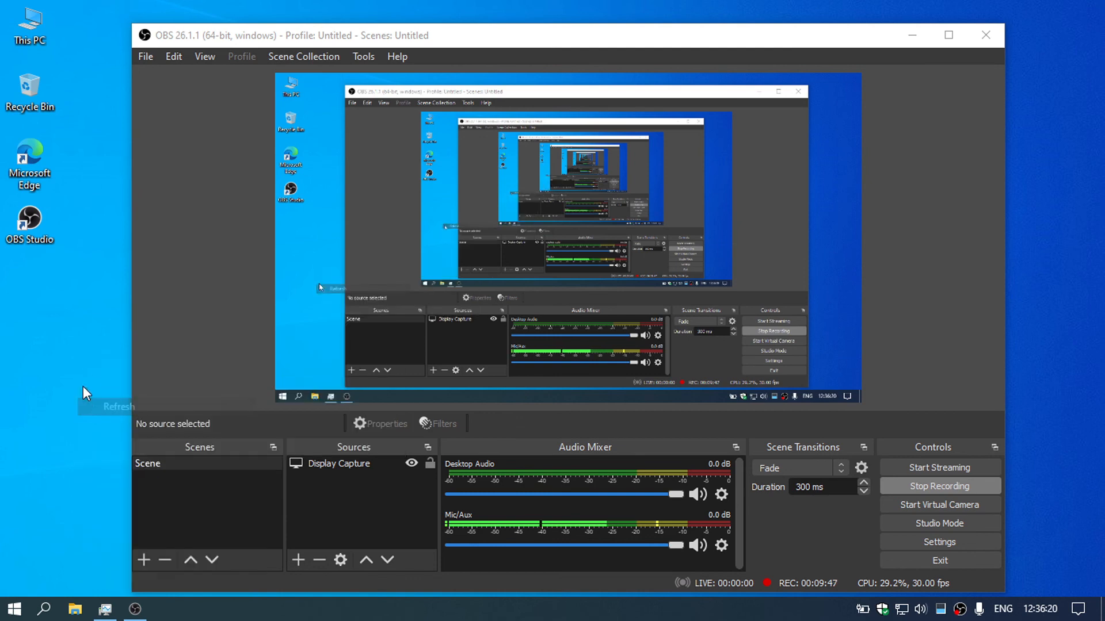
pyautogui.rightClick(88, 341)
pyautogui.click(95, 389)
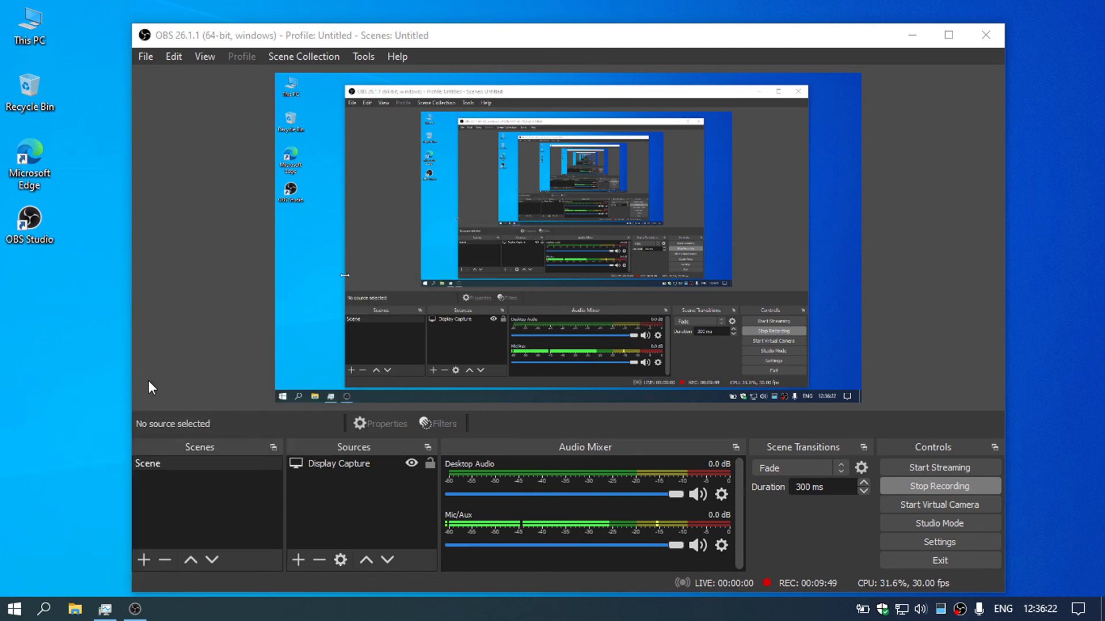